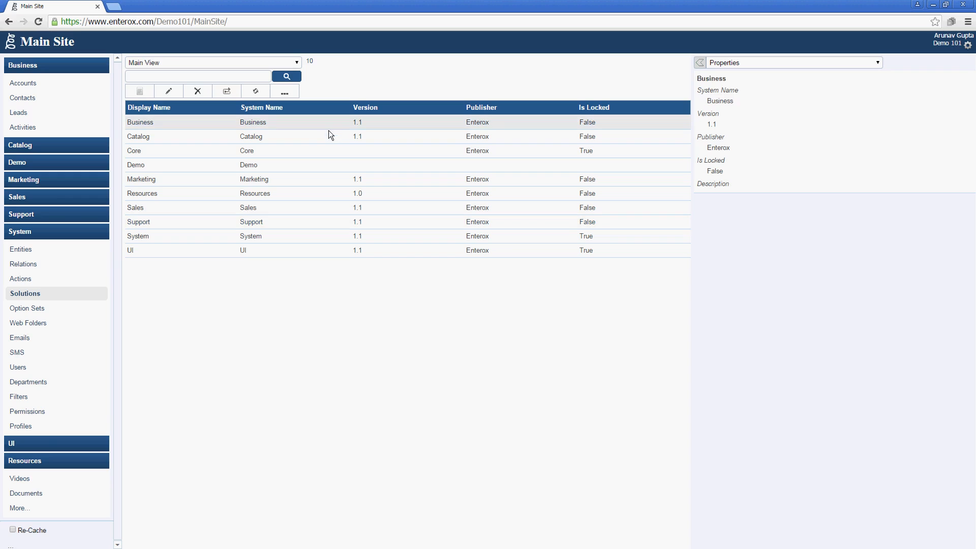
# Select the Catalog solution in the Solutions list
pyautogui.click(328, 136)
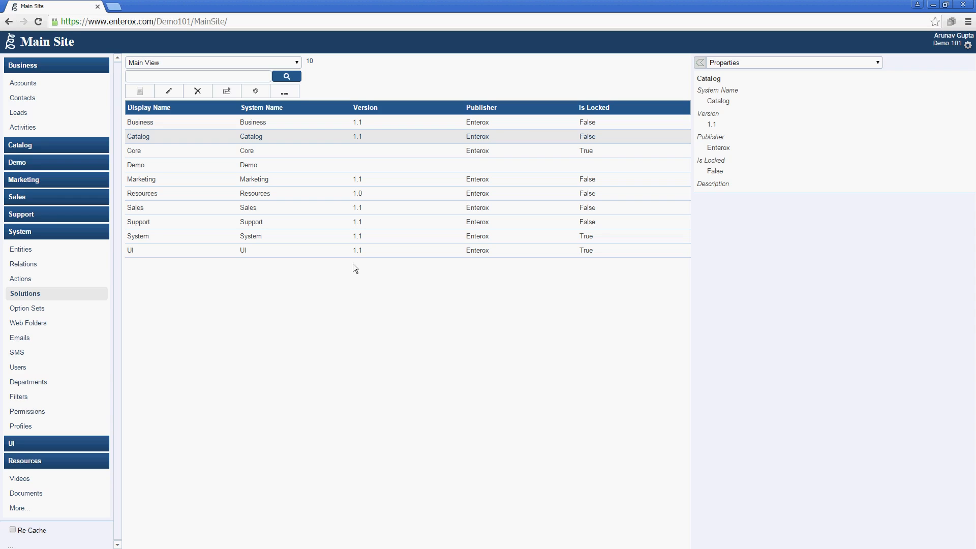
# Start a solution import from the Enterox Solution Store, scrolled to Purchase and Inventory
pyautogui.click(294, 93)
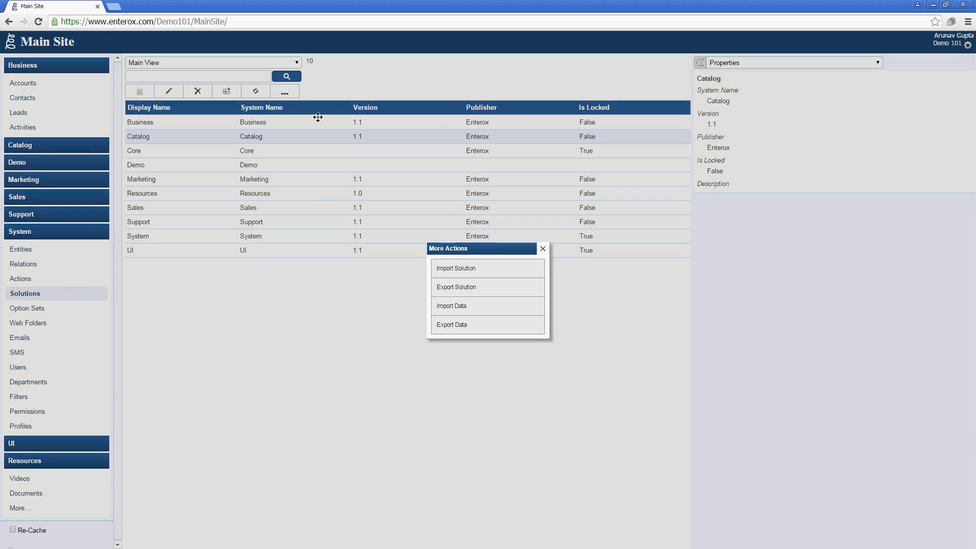
pyautogui.click(493, 274)
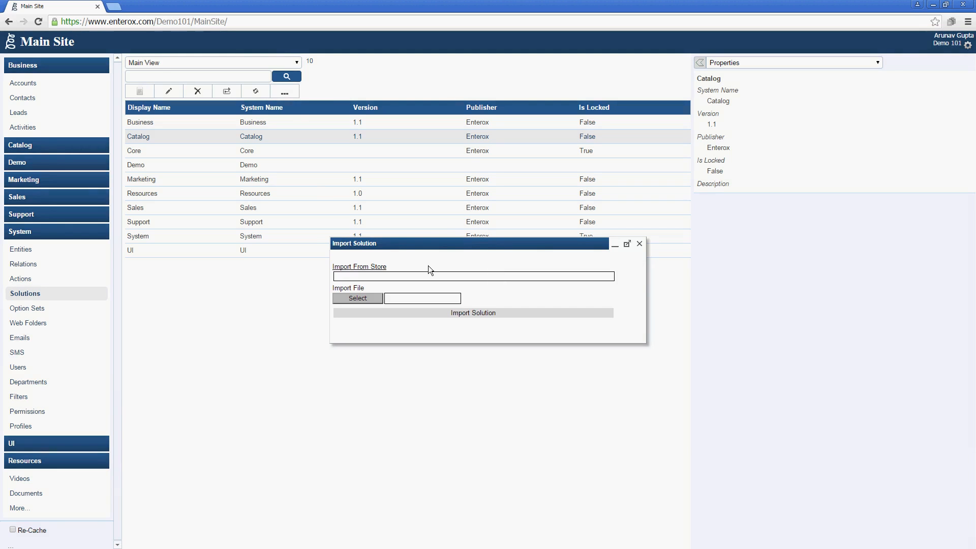
pyautogui.click(377, 273)
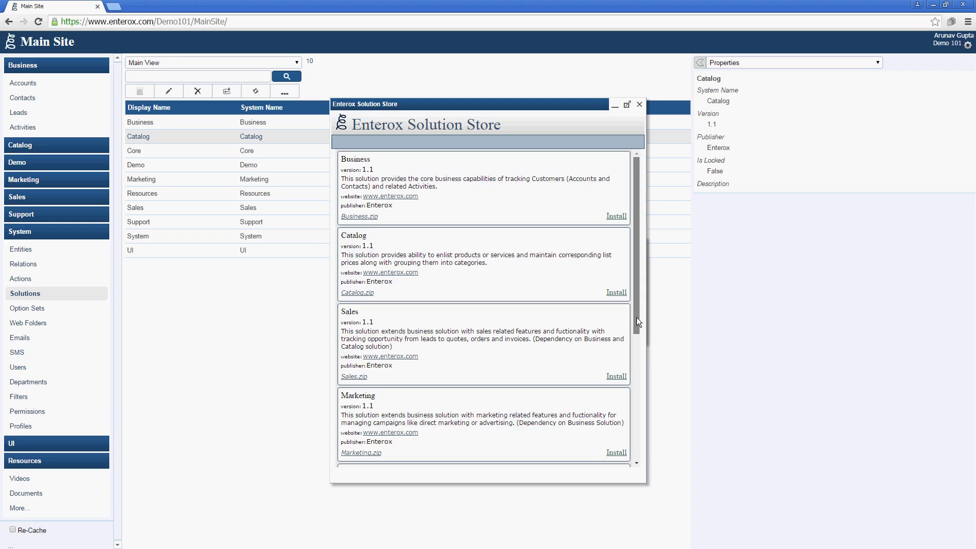
pyautogui.moveTo(637, 318); pyautogui.dragTo(633, 455)
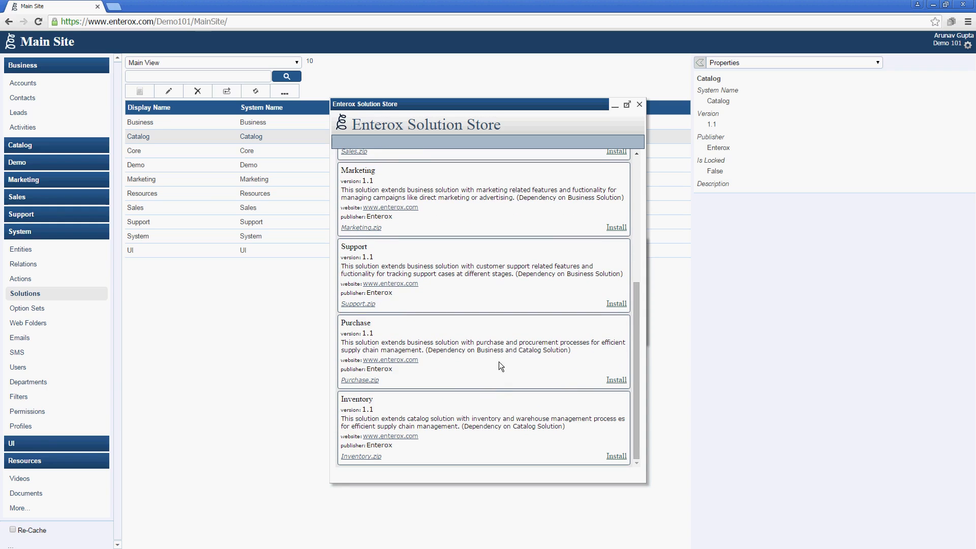
# Install the Purchase and Inventory solutions from the Solution Store
pyautogui.click(607, 379)
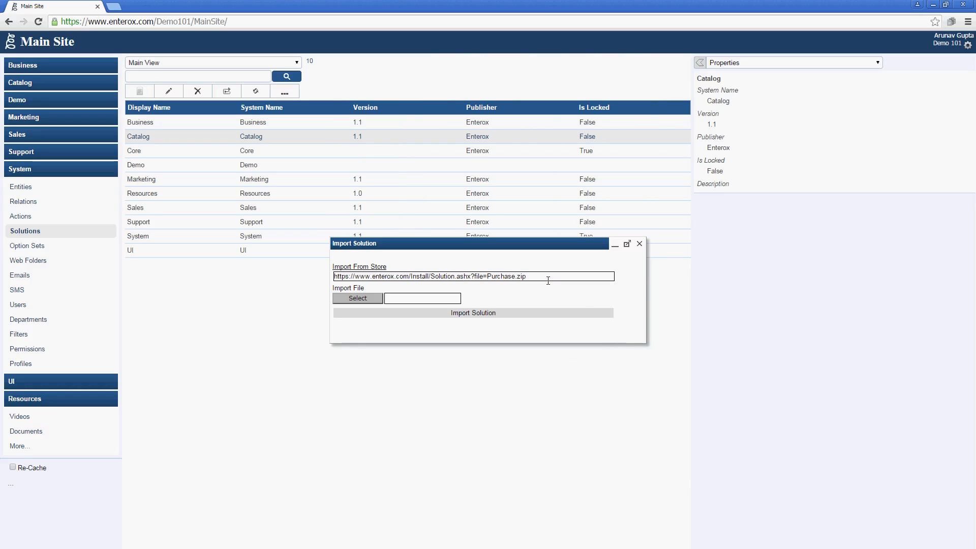
pyautogui.click(396, 315)
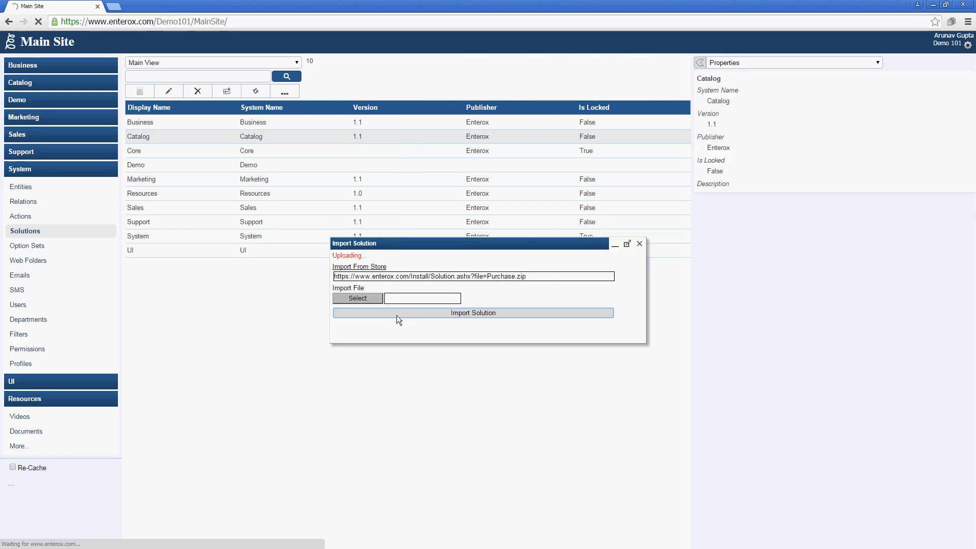
pyautogui.click(378, 266)
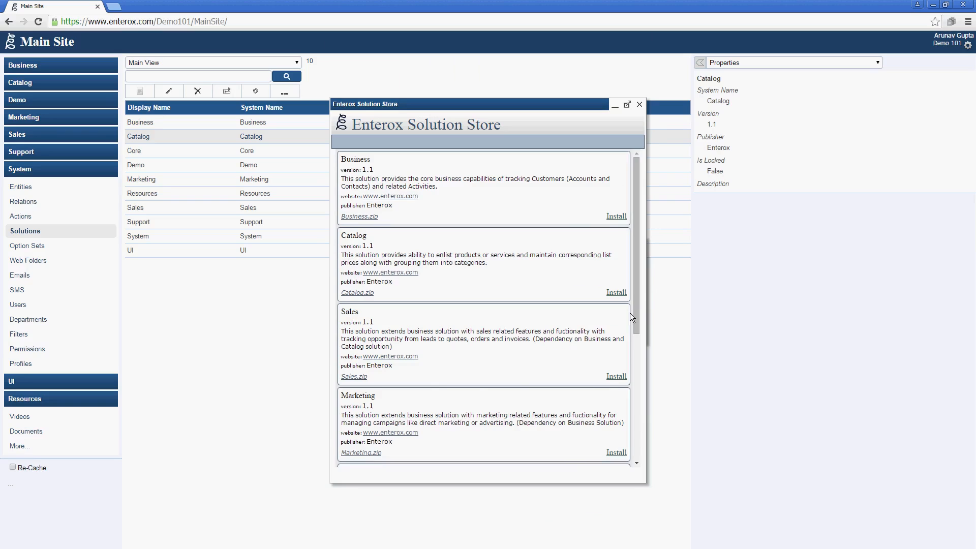
pyautogui.moveTo(633, 312); pyautogui.dragTo(620, 479)
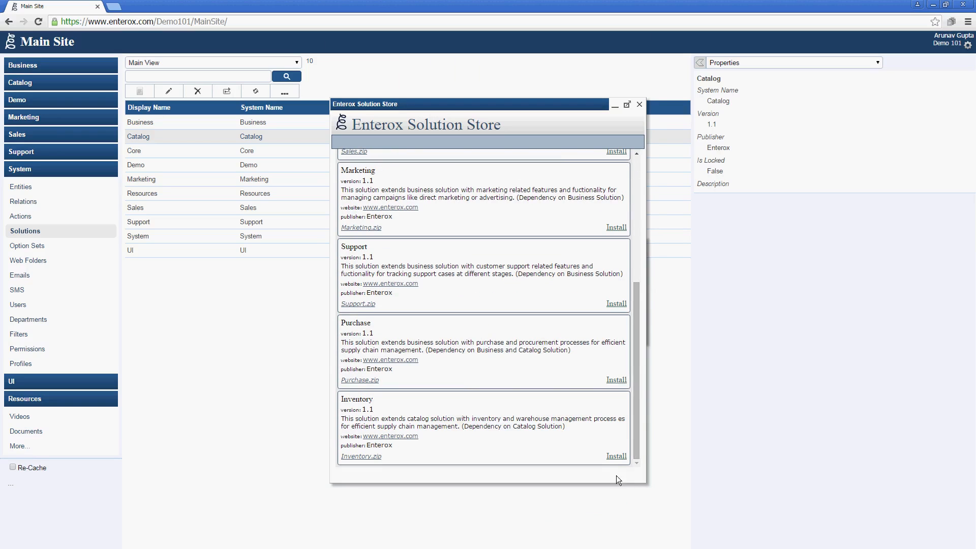
pyautogui.click(614, 456)
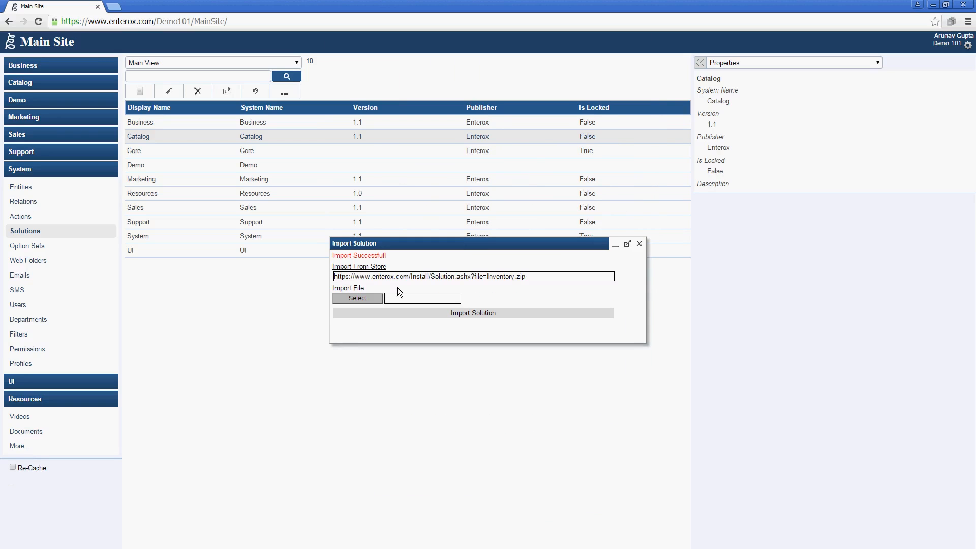
pyautogui.click(420, 313)
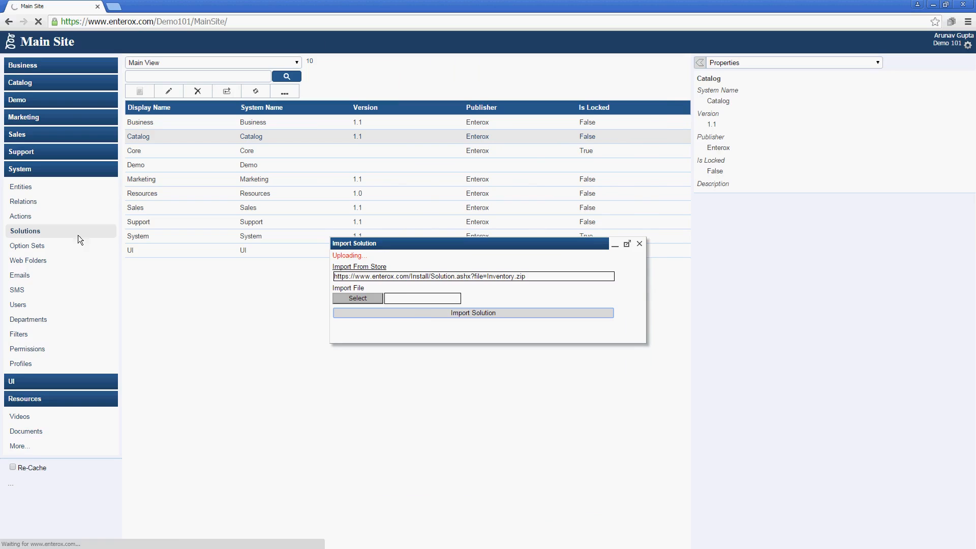
# Refresh the Solutions list, check the new Inventory and Purchase entries, and go to Actions
pyautogui.click(640, 244)
pyautogui.click(256, 91)
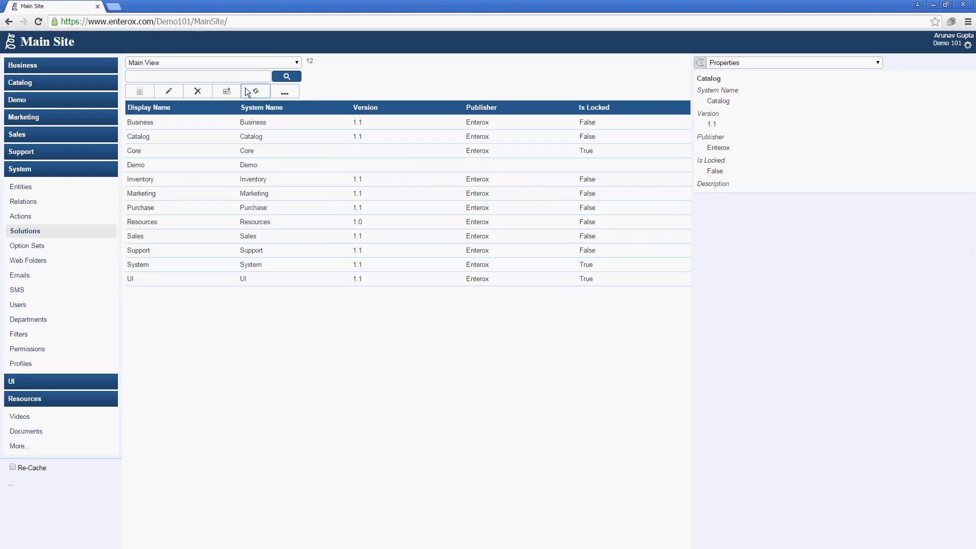
pyautogui.click(185, 181)
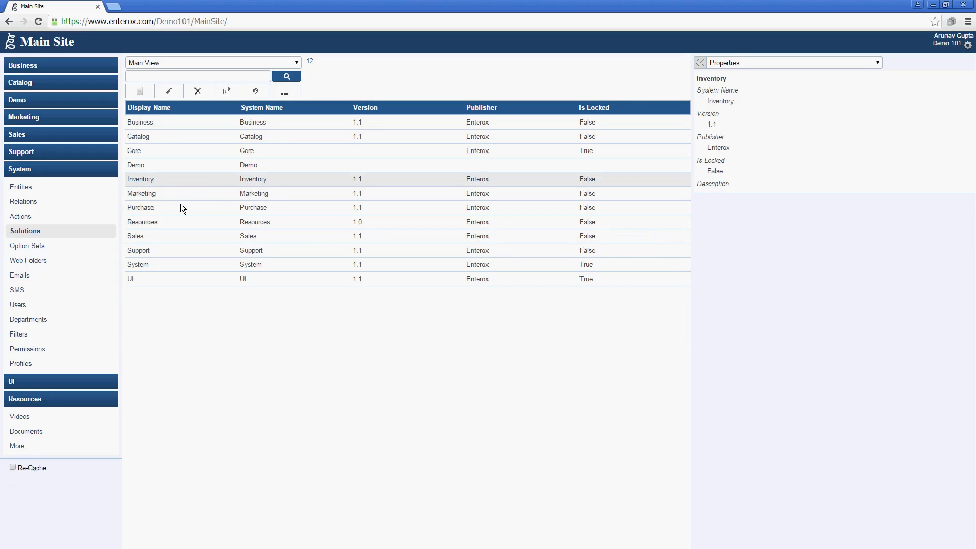
pyautogui.click(181, 204)
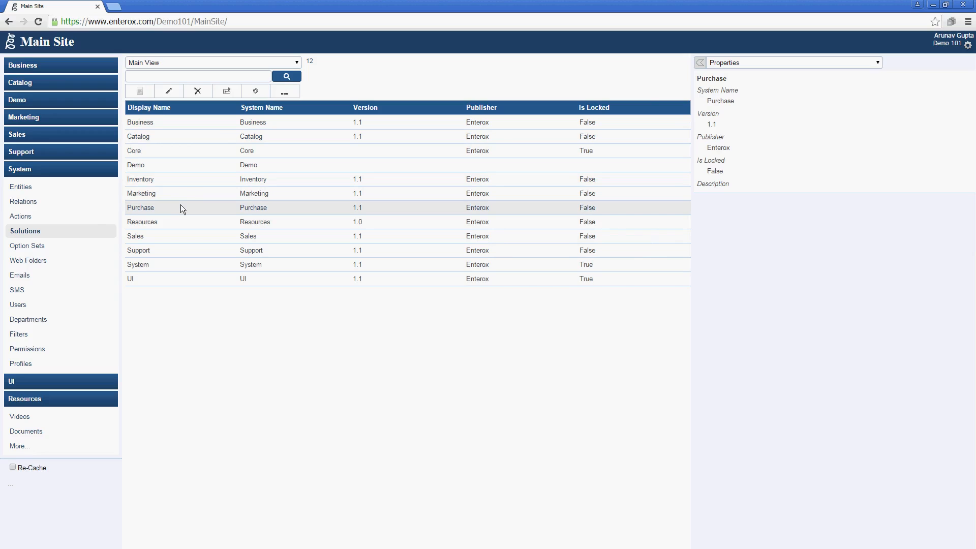
pyautogui.click(92, 214)
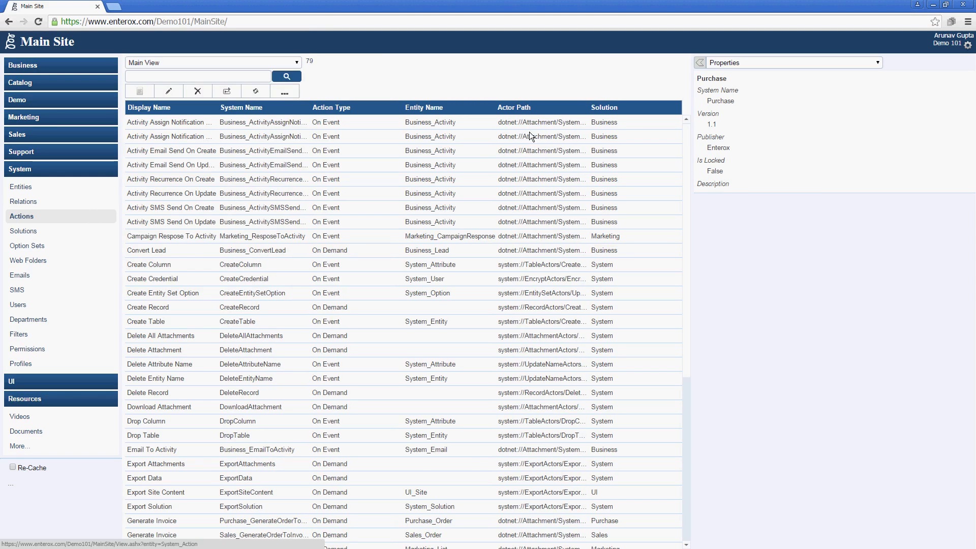
# Sort actions by solution and give the three Transfer Item Calculation actions a run-as user name and password
pyautogui.click(602, 104)
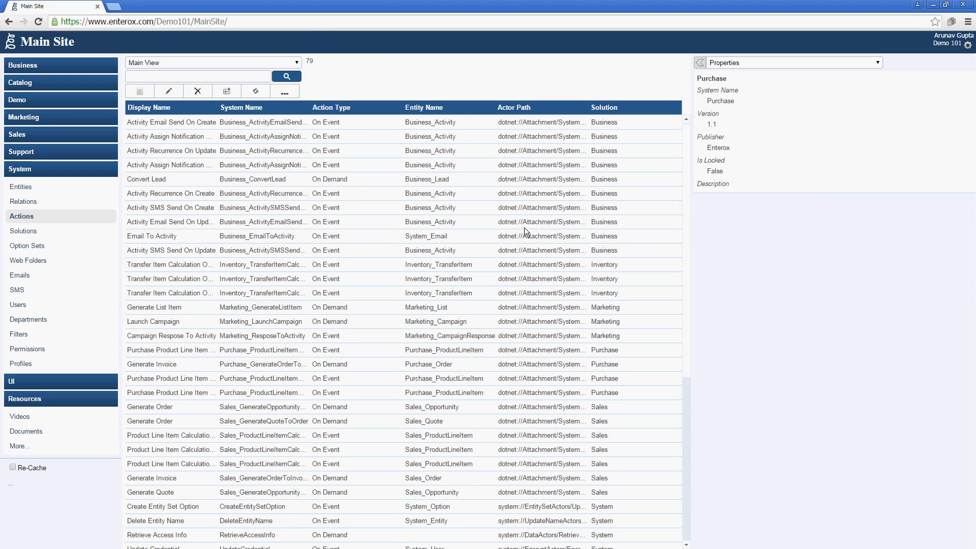
pyautogui.click(465, 264)
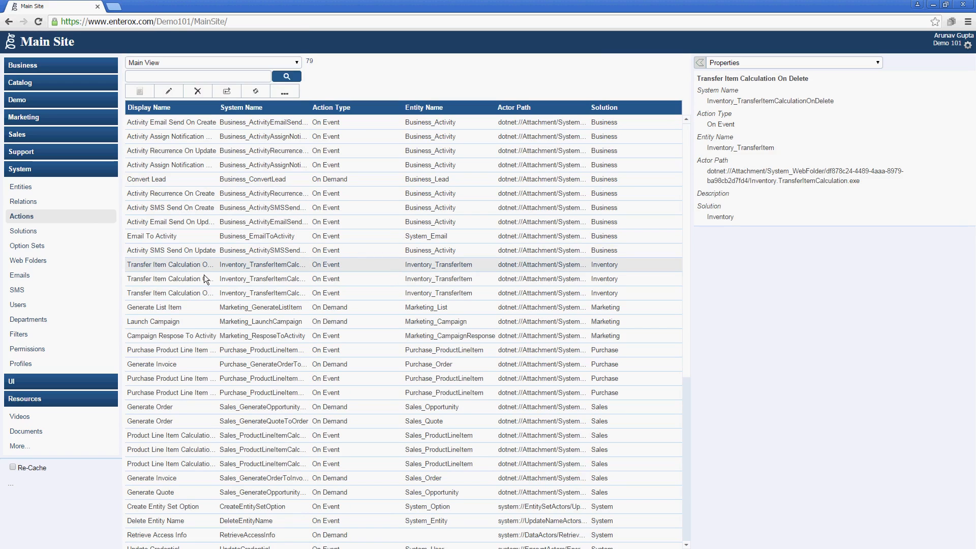
pyautogui.keyDown('shift'); pyautogui.click(149, 292); pyautogui.keyUp('shift')
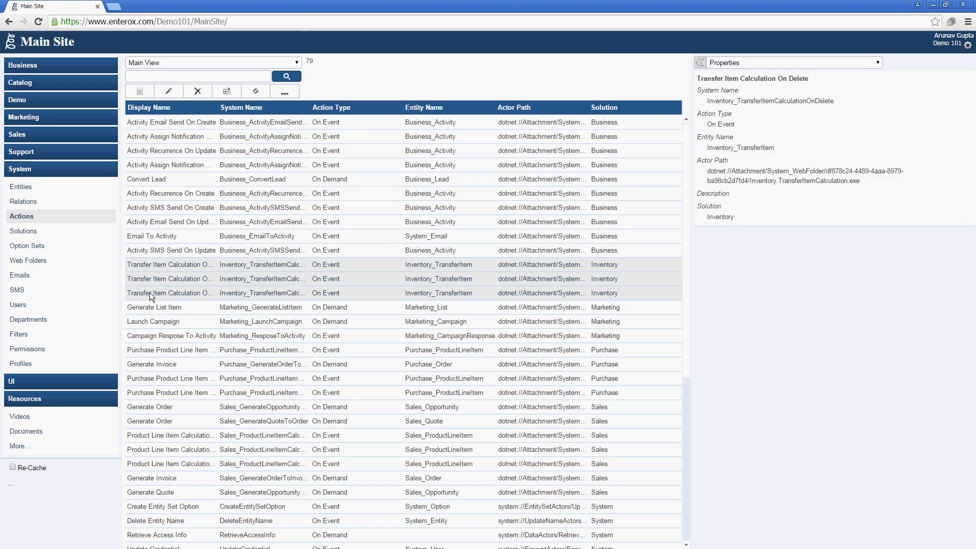
pyautogui.click(168, 92)
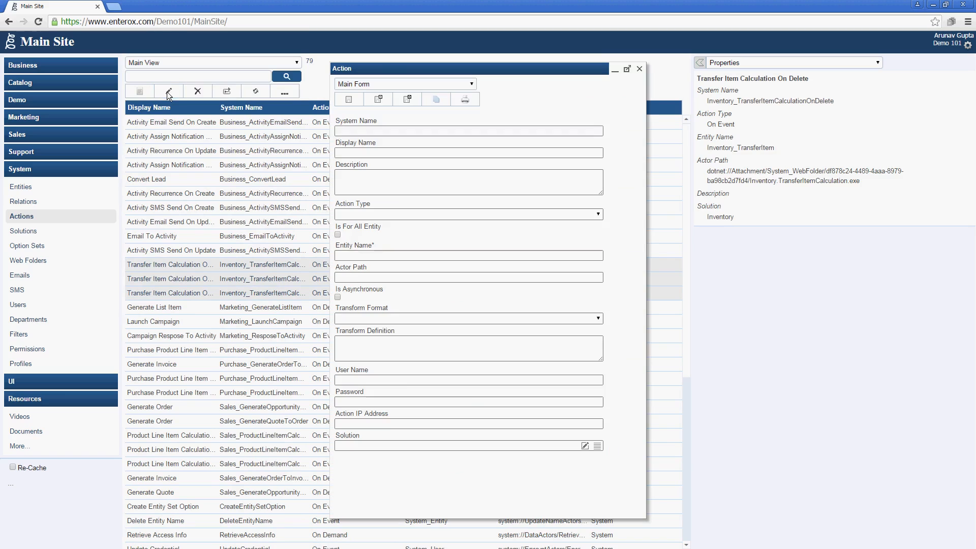
pyautogui.click(406, 380)
pyautogui.press('Tab')
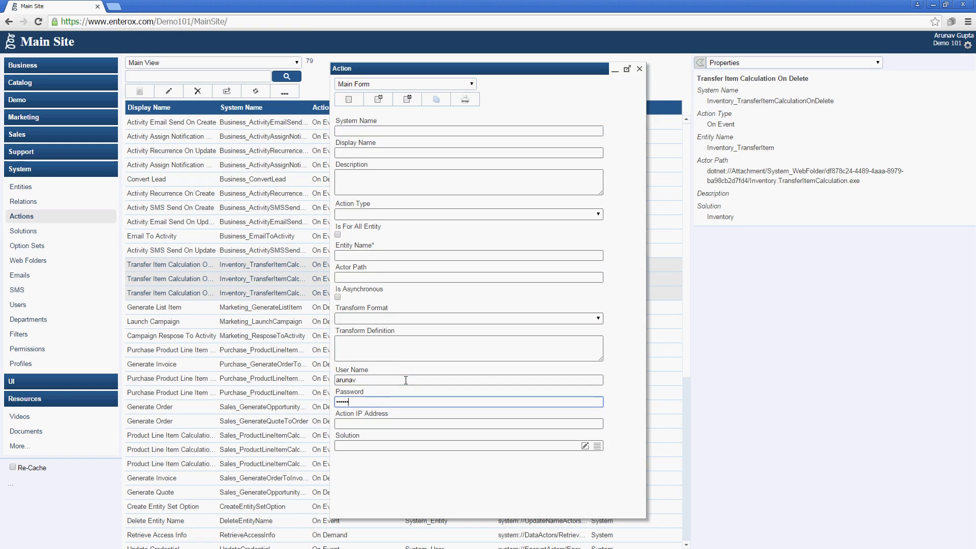
pyautogui.click(413, 102)
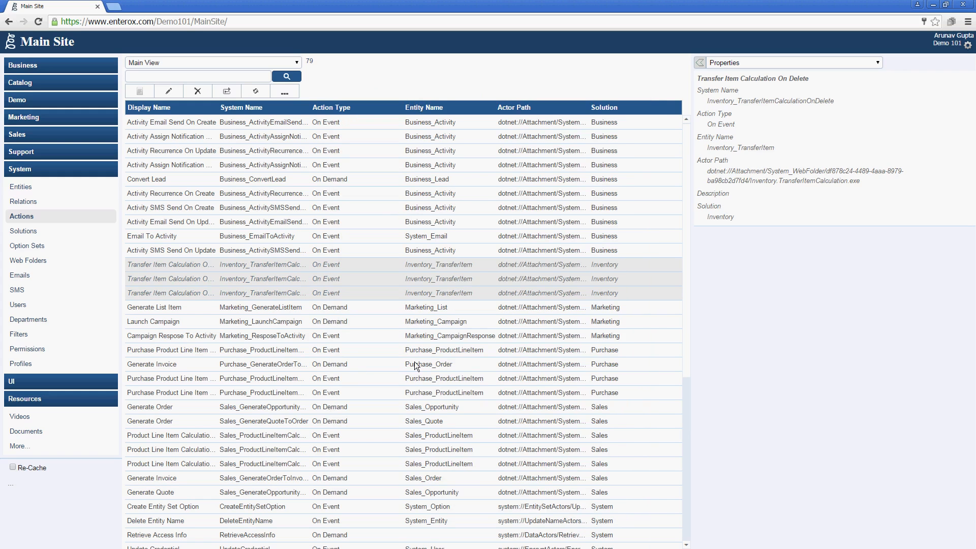
# Bulk-edit the four Purchase actions with the same run-as user name and password
pyautogui.click(476, 350)
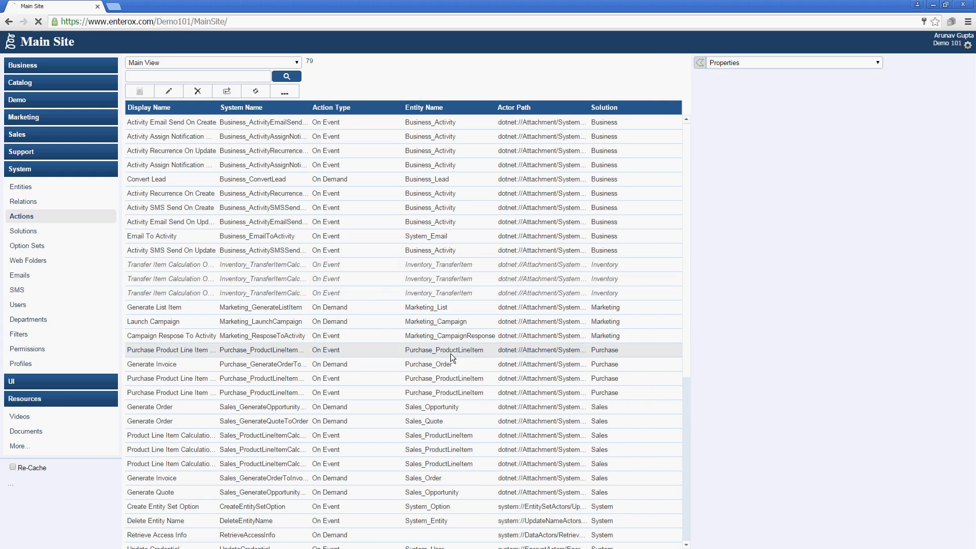
pyautogui.keyDown('shift'); pyautogui.click(264, 394); pyautogui.keyUp('shift')
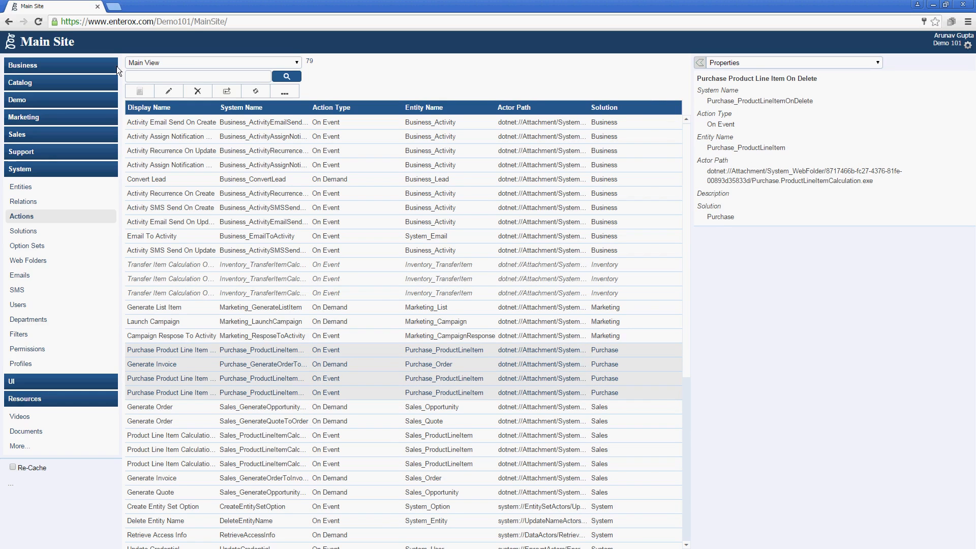
pyautogui.click(163, 98)
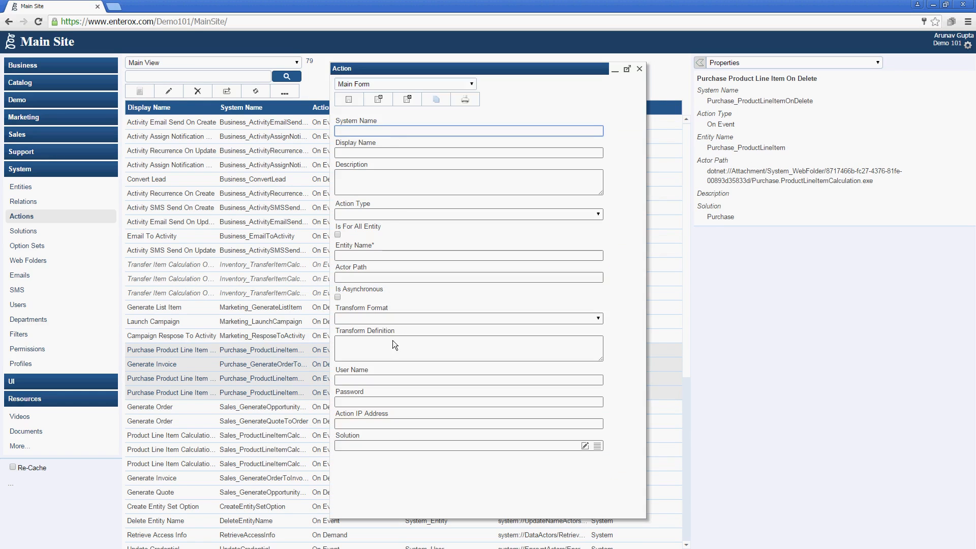
pyautogui.click(384, 379)
pyautogui.write('arunav')
pyautogui.press('Tab')
pyautogui.write('******')
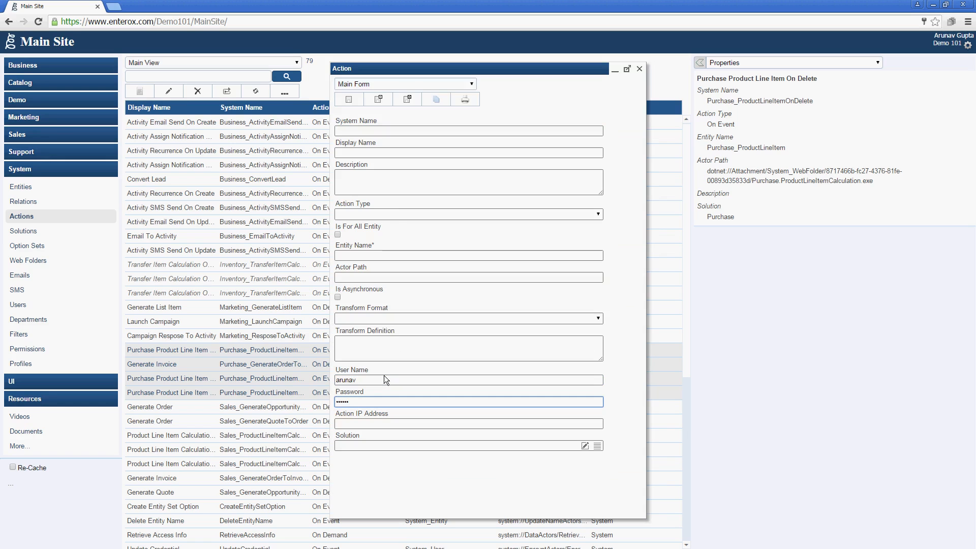
pyautogui.click(407, 98)
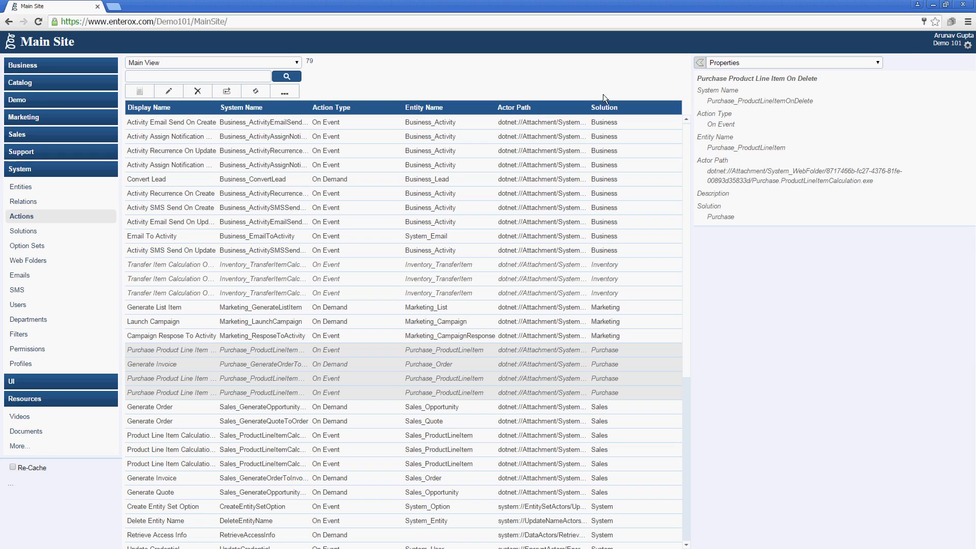
# Change the current site to Enterox - SCM from the gear menu
pyautogui.click(968, 45)
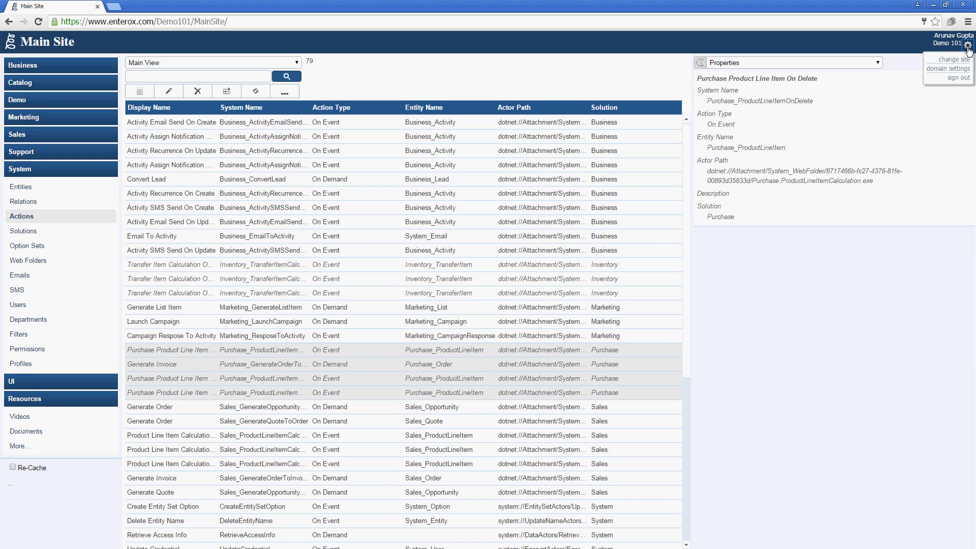
pyautogui.click(954, 59)
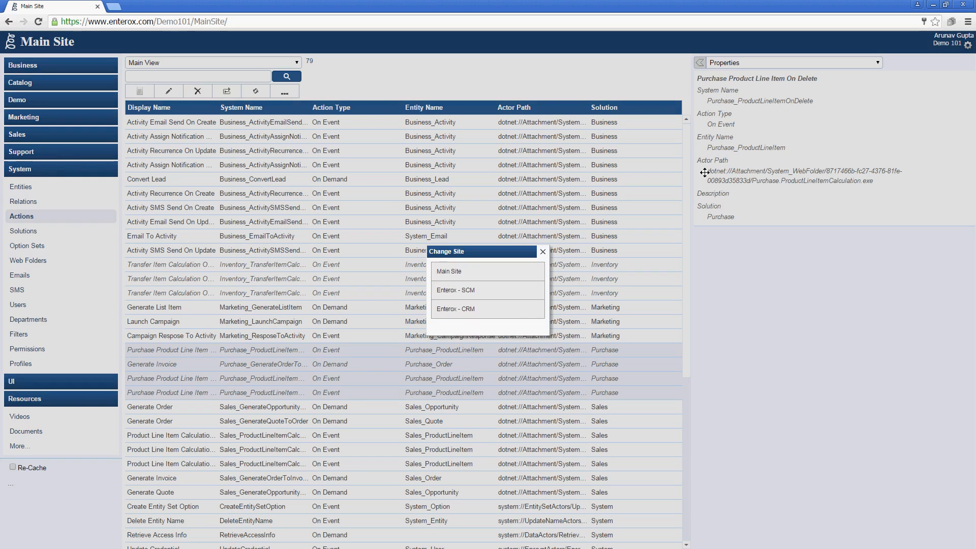
pyautogui.click(509, 295)
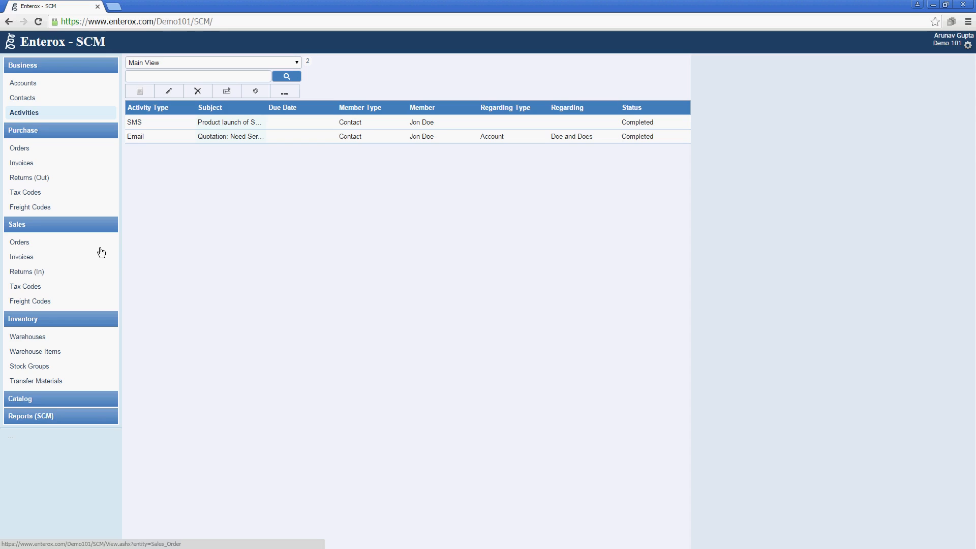
# Show the SCM site's Accounts list from the sidebar
pyautogui.click(103, 400)
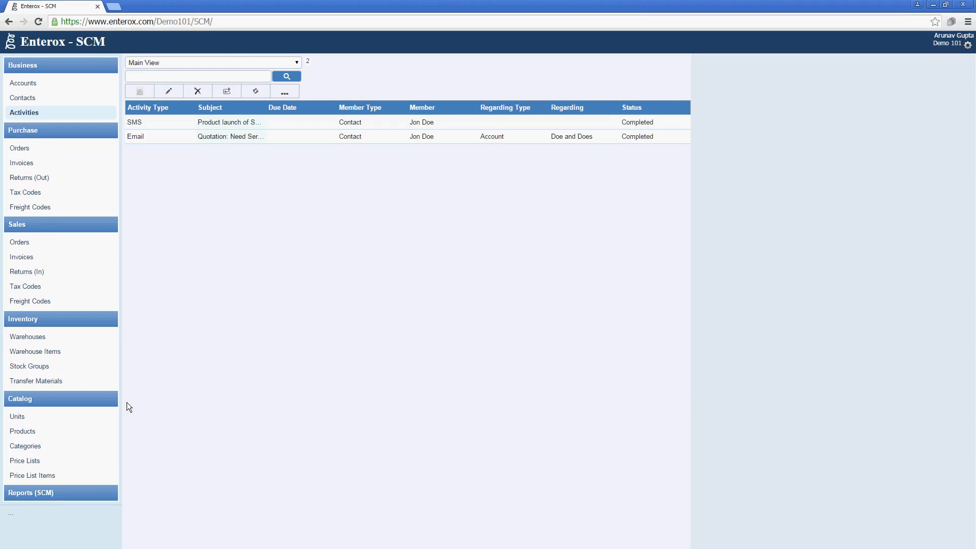
pyautogui.click(93, 86)
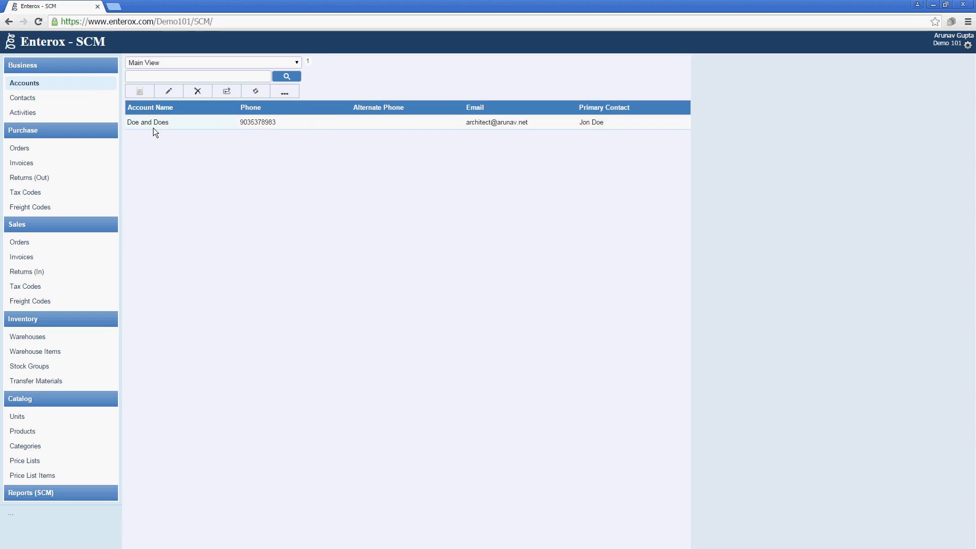
# Create the account 'Lever & Sons' and display the Account - Contacts related panel
pyautogui.click(140, 92)
pyautogui.write('L')
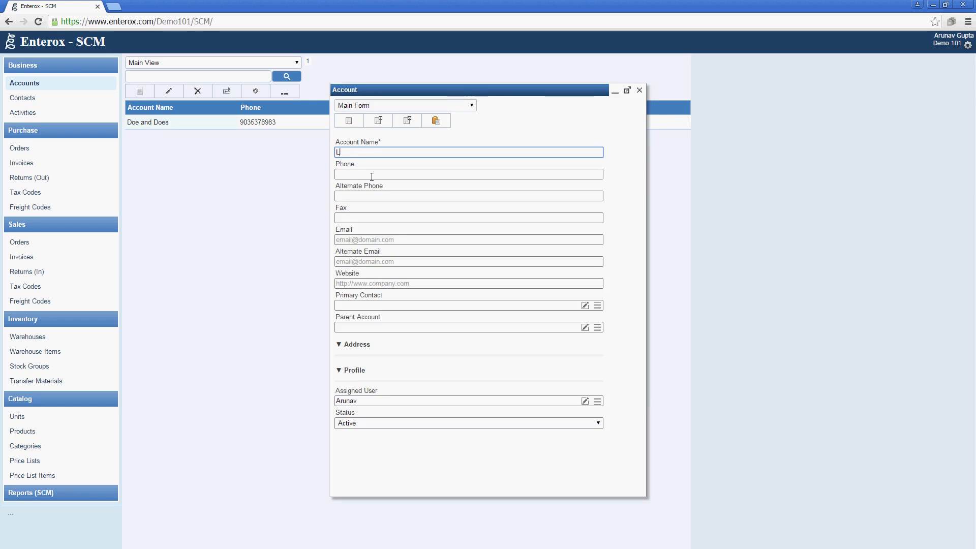
pyautogui.write('ever & Sons')
pyautogui.click(403, 119)
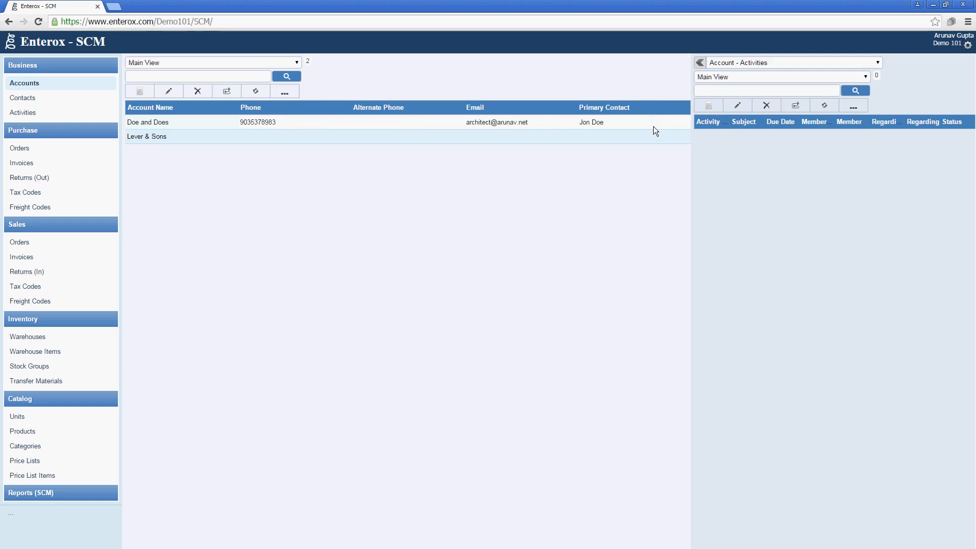
pyautogui.click(743, 58)
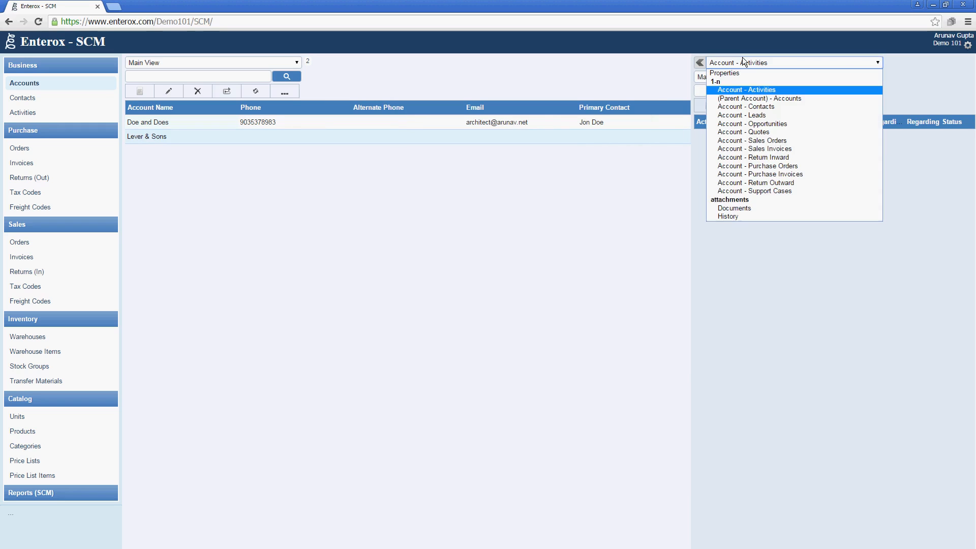
pyautogui.click(791, 107)
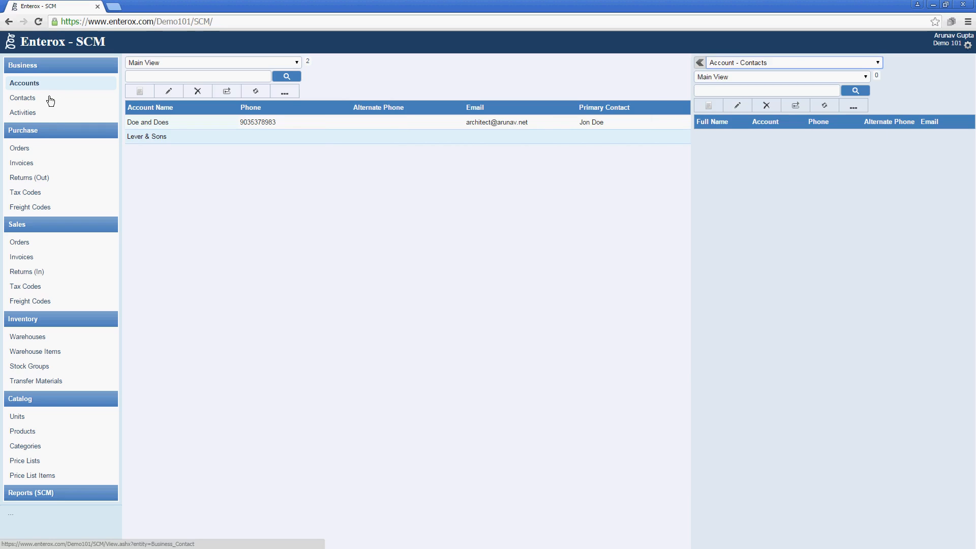
# Start a Lever & Sons contact with salutation Mr, first and last name, and job title CEO
pyautogui.click(711, 105)
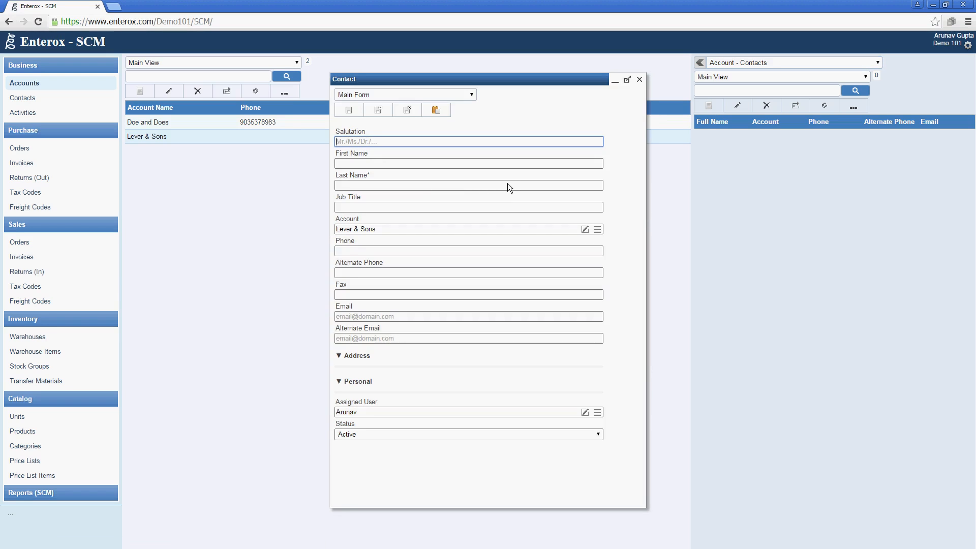
pyautogui.write('Mr')
pyautogui.press('Tab')
pyautogui.write('on')
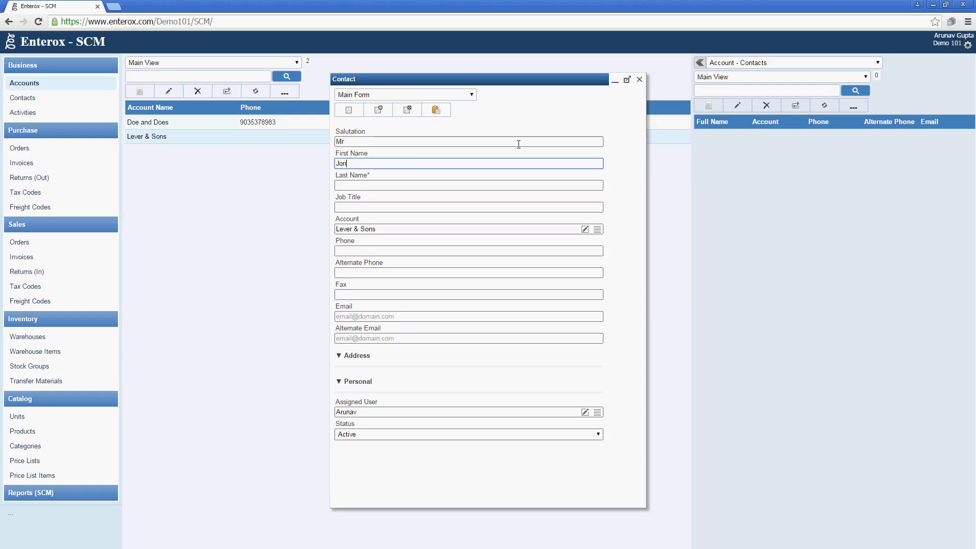
pyautogui.write('hny')
pyautogui.press('Tab')
pyautogui.write('L')
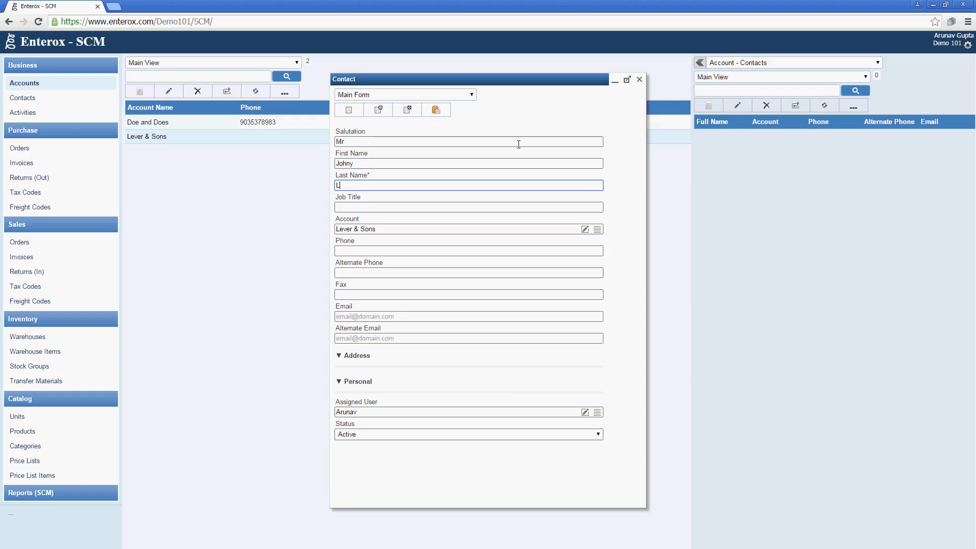
pyautogui.write('ever')
pyautogui.press('Tab')
pyautogui.write('CEO')
# Enter the contact's phone number and e-mail address, then save the contact
pyautogui.press('Tab')
pyautogui.press('Tab')
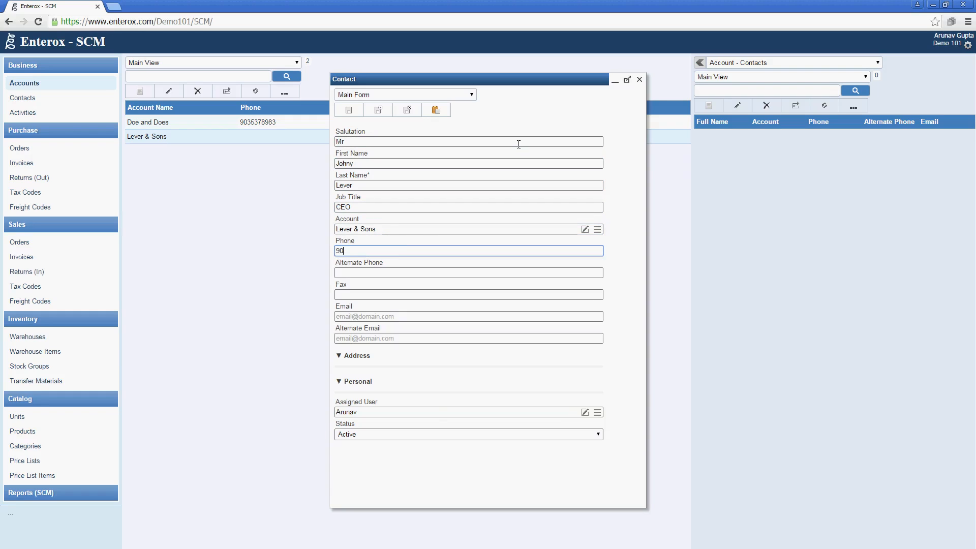
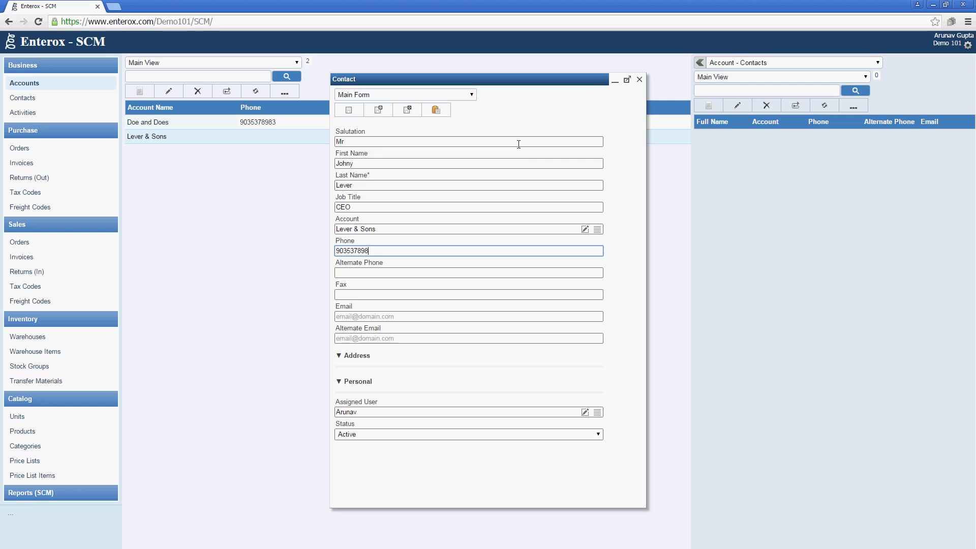
pyautogui.press('Tab')
pyautogui.press('Tab')
pyautogui.press('Tab')
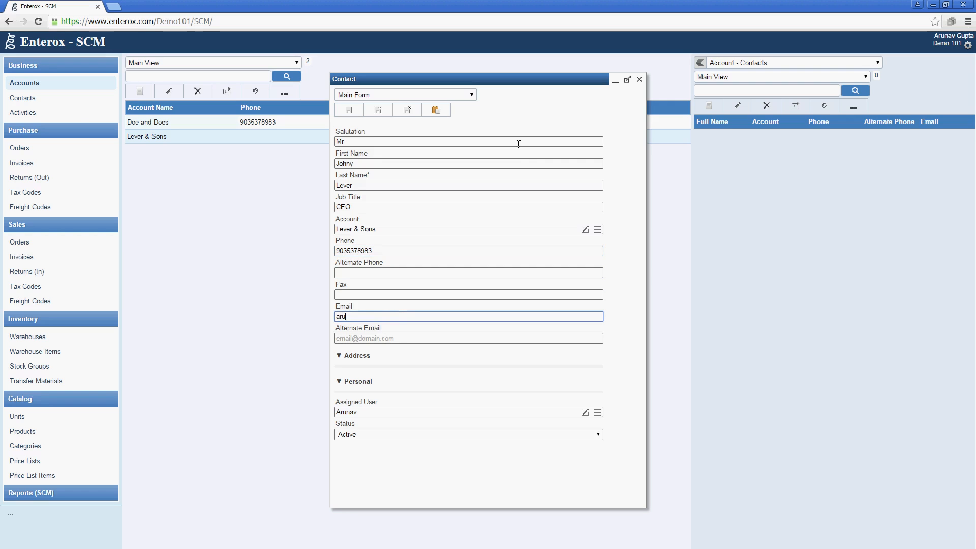
pyautogui.click(549, 249)
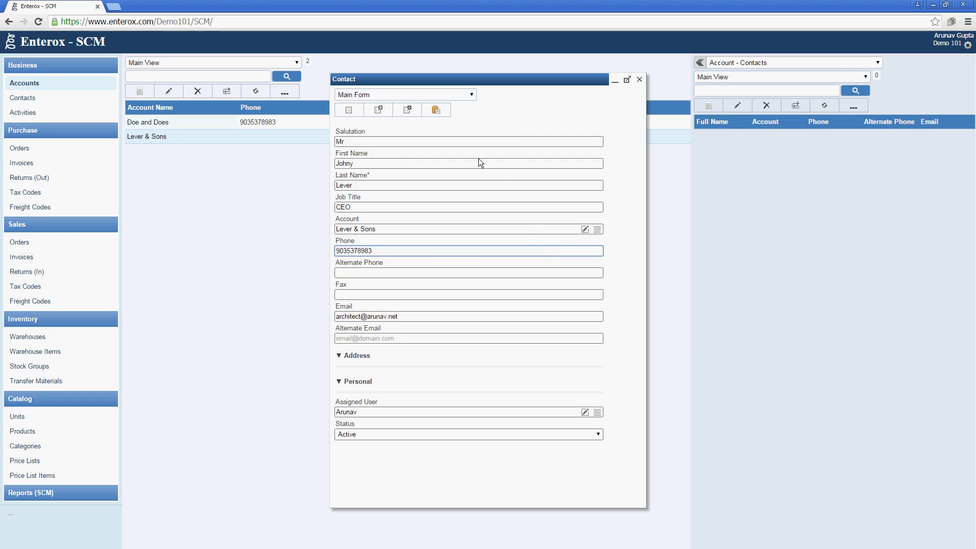
pyautogui.click(408, 110)
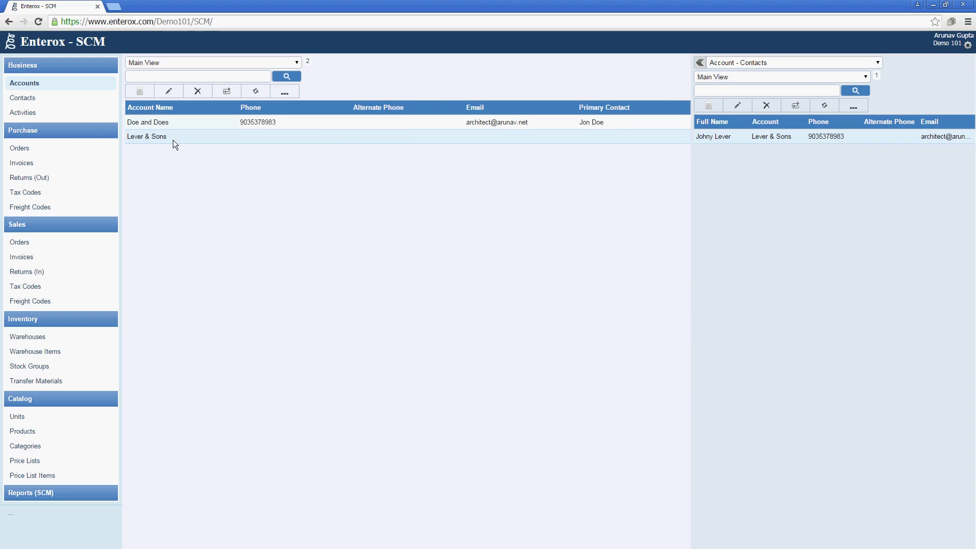
# Review both contacts' properties in the Contacts list, then return to Activities
pyautogui.click(90, 99)
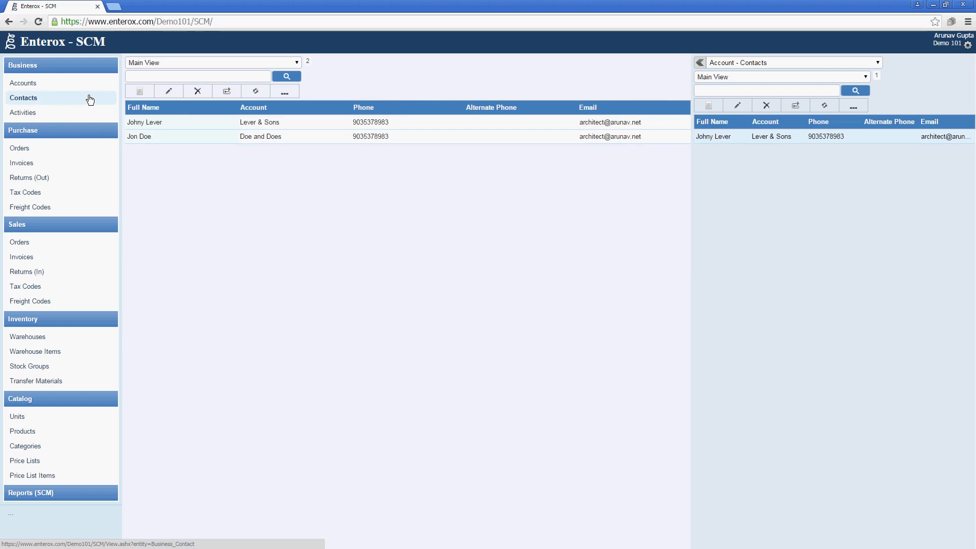
pyautogui.click(162, 139)
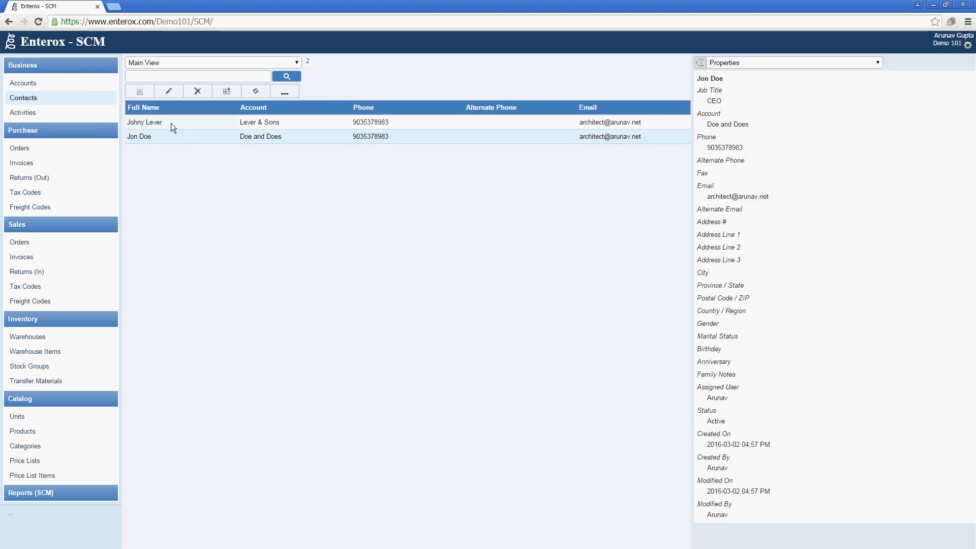
pyautogui.click(170, 124)
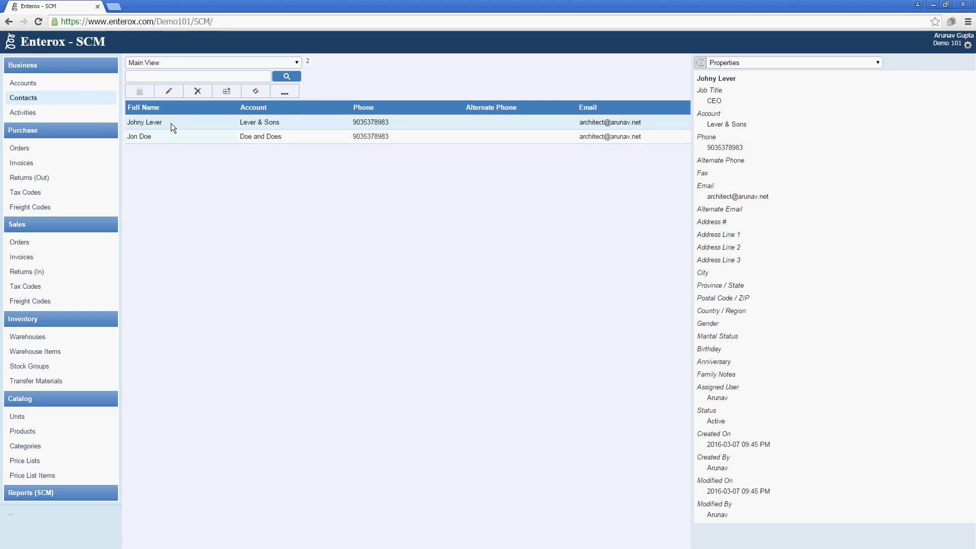
pyautogui.click(101, 118)
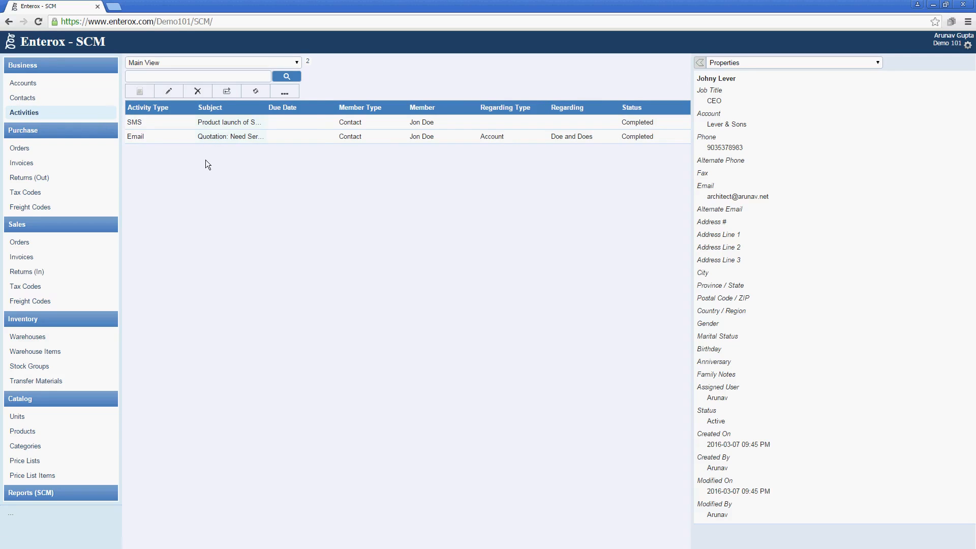
# Create a Task activity with subject 'Plan the items to stock' and save it
pyautogui.click(139, 93)
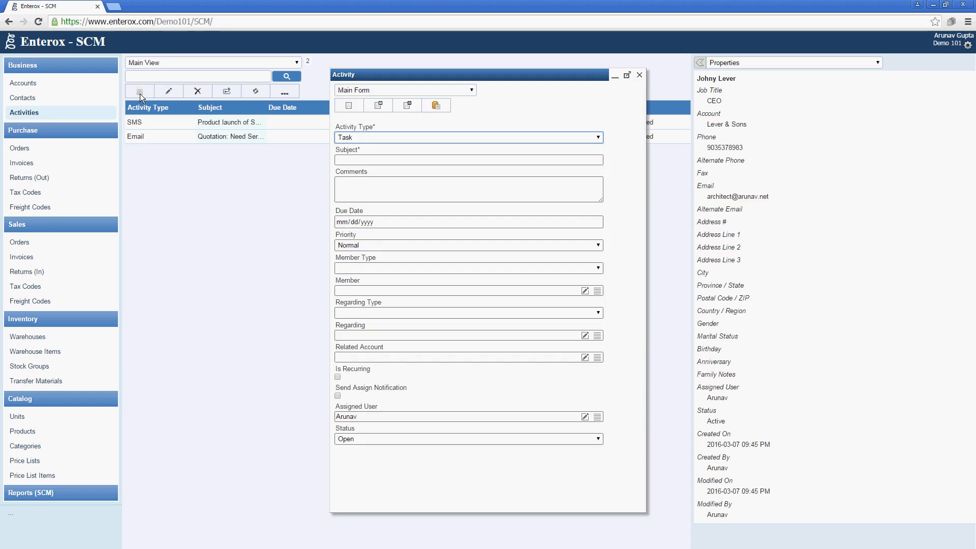
pyautogui.click(373, 162)
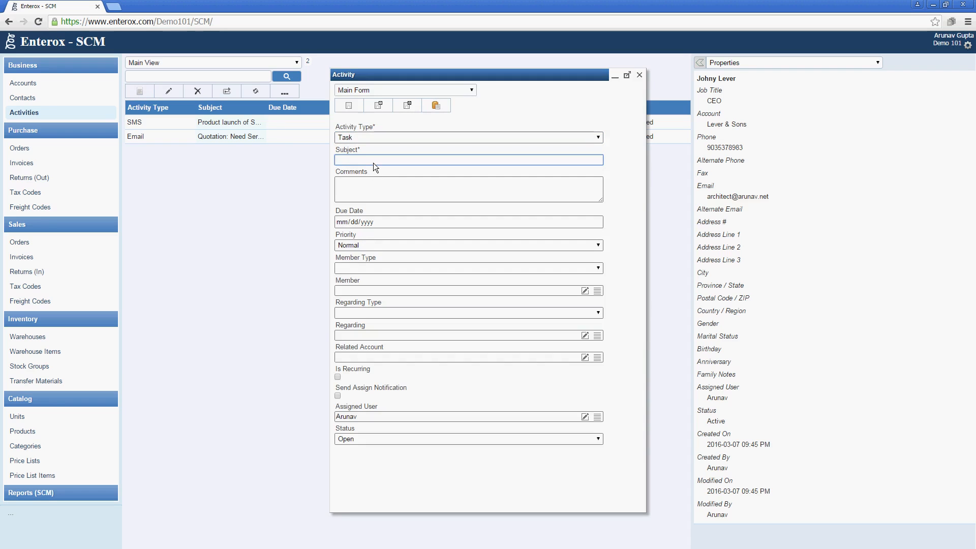
pyautogui.write('Plan the items to stock')
pyautogui.press('Tab')
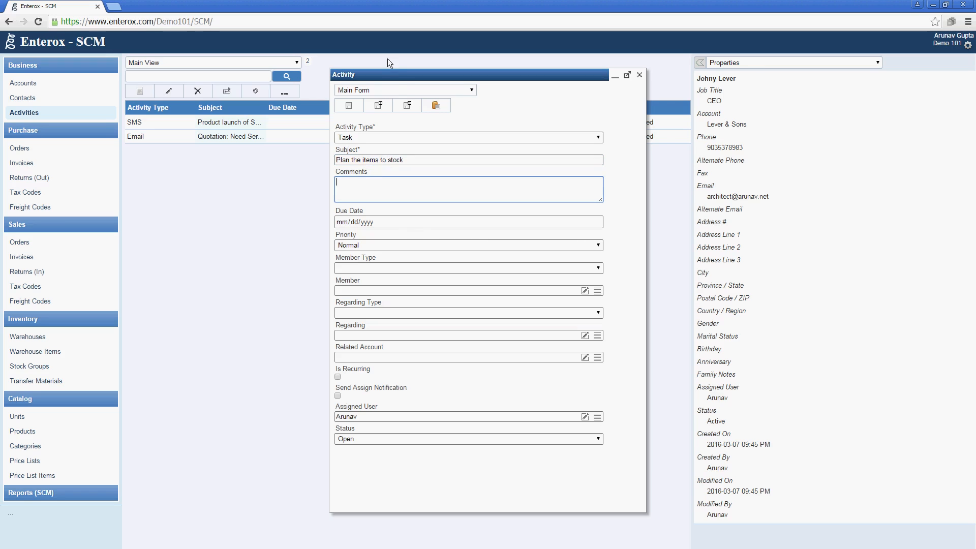
pyautogui.click(402, 106)
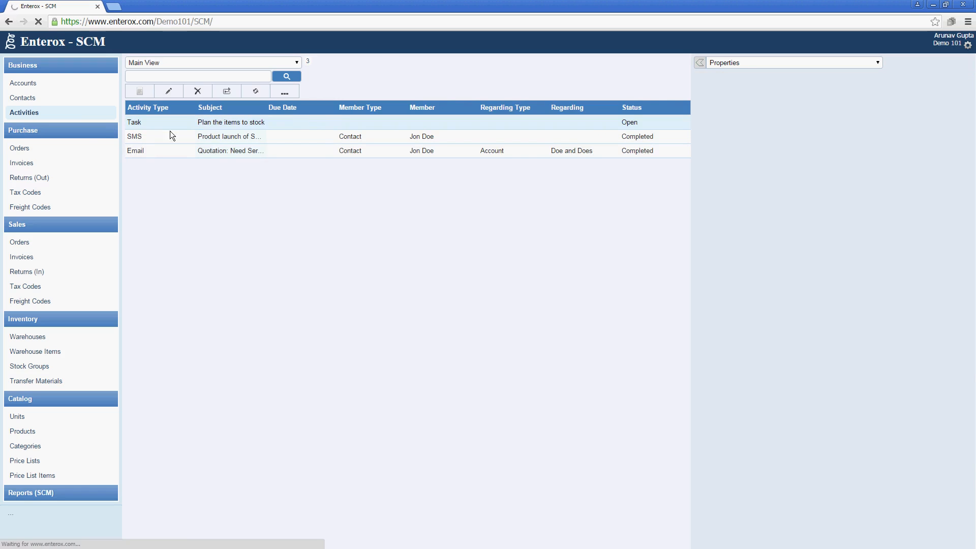
# Open the new contact's related activities and start a new activity
pyautogui.click(71, 99)
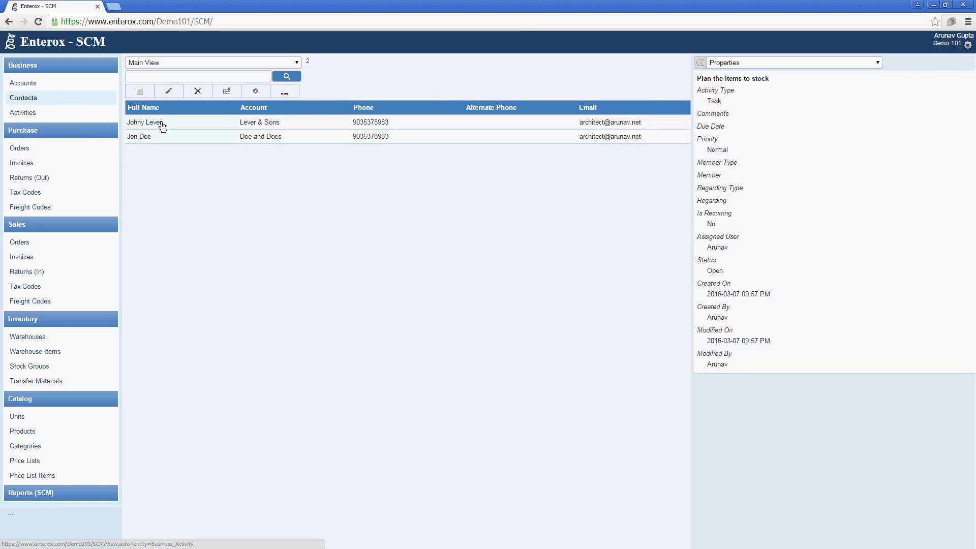
pyautogui.click(163, 127)
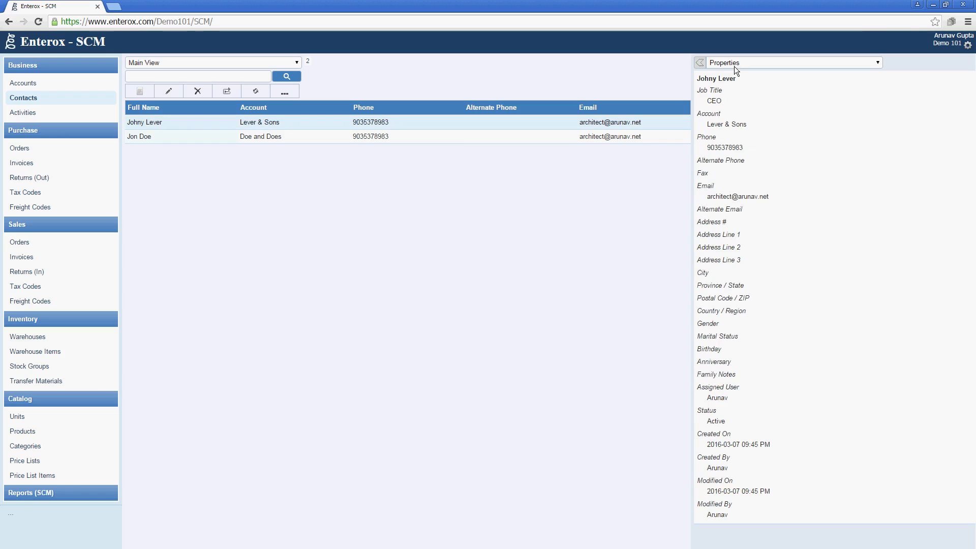
pyautogui.click(734, 66)
pyautogui.click(732, 87)
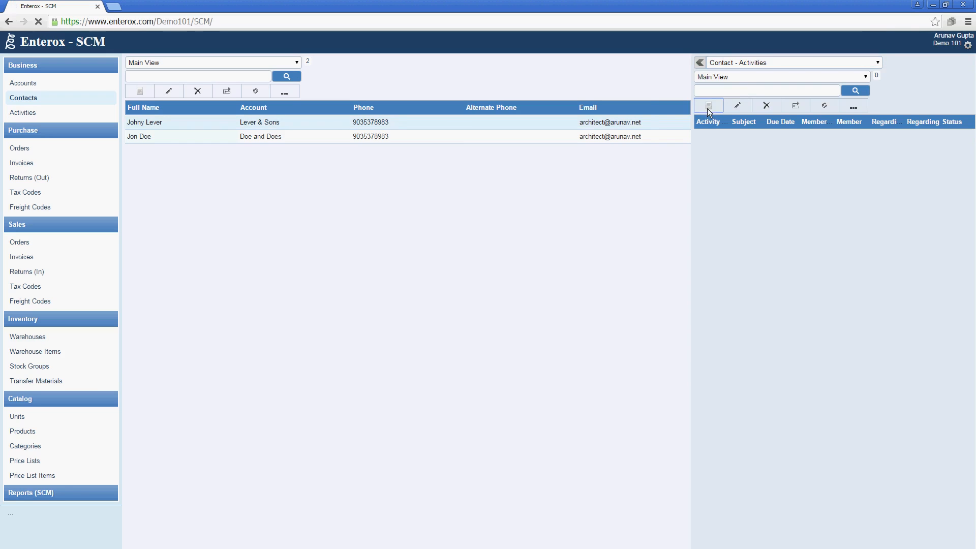
pyautogui.click(708, 108)
# Make the activity a Call with the subject 'Discuss on Pricing'
pyautogui.click(503, 142)
pyautogui.click(498, 154)
pyautogui.click(492, 161)
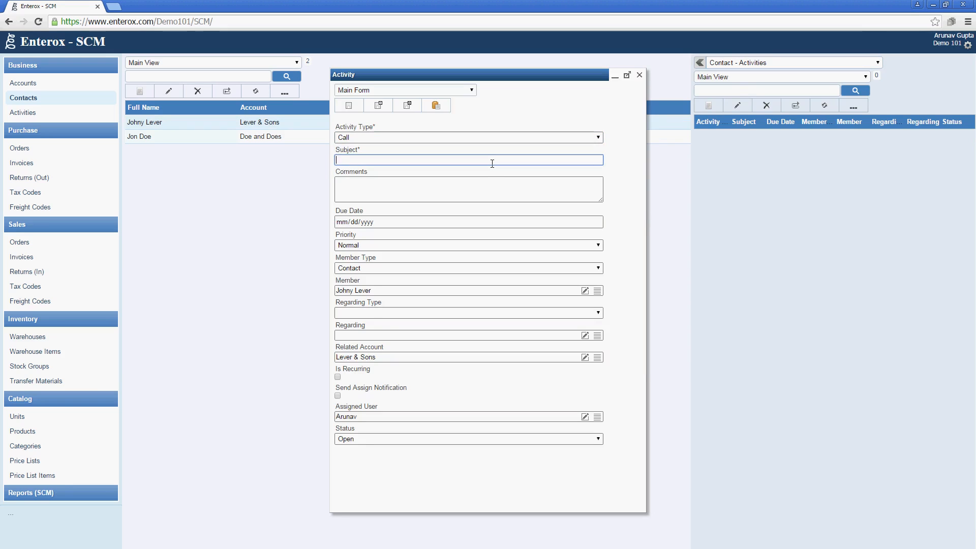
pyautogui.write('Discuss on Pricing')
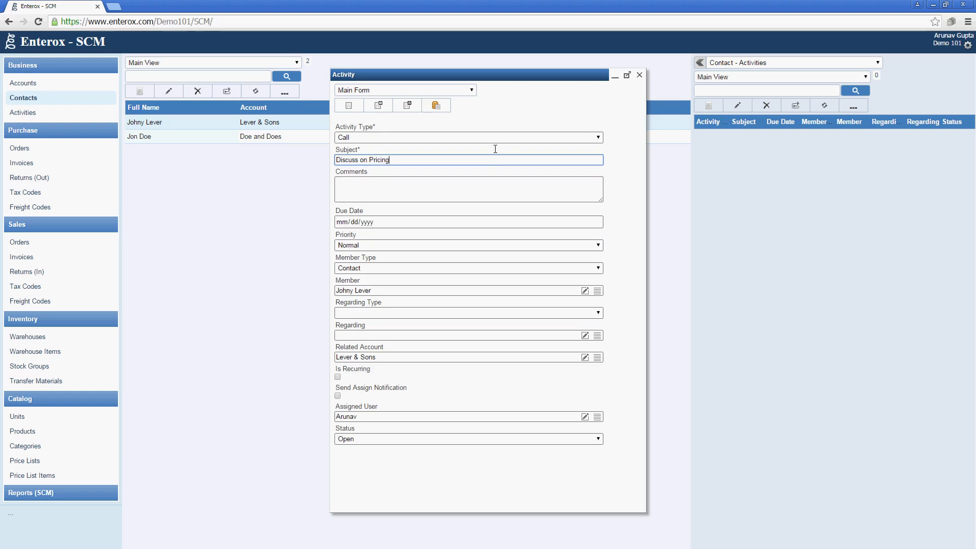
# Try the E-mail and SMS activity types, then set the activity back to Call
pyautogui.click(495, 140)
pyautogui.click(489, 163)
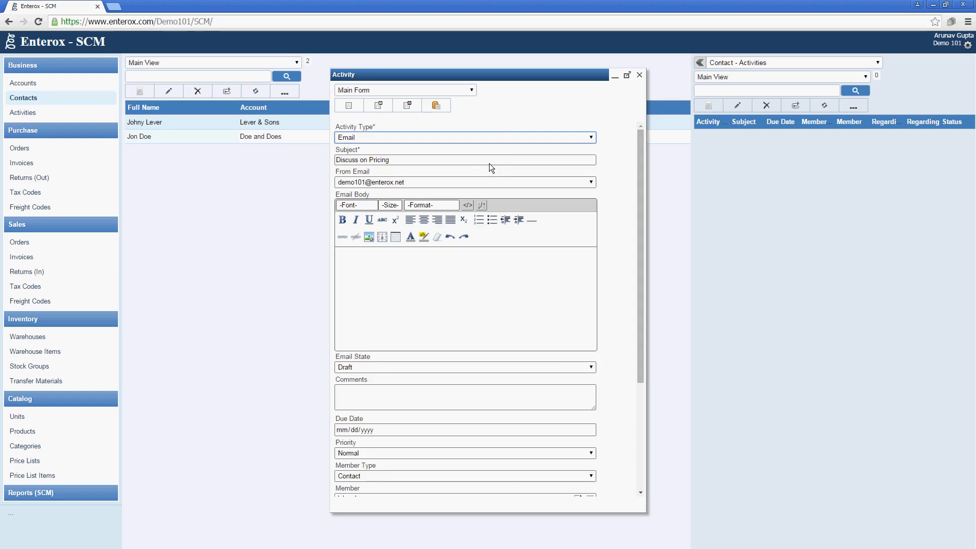
pyautogui.click(453, 301)
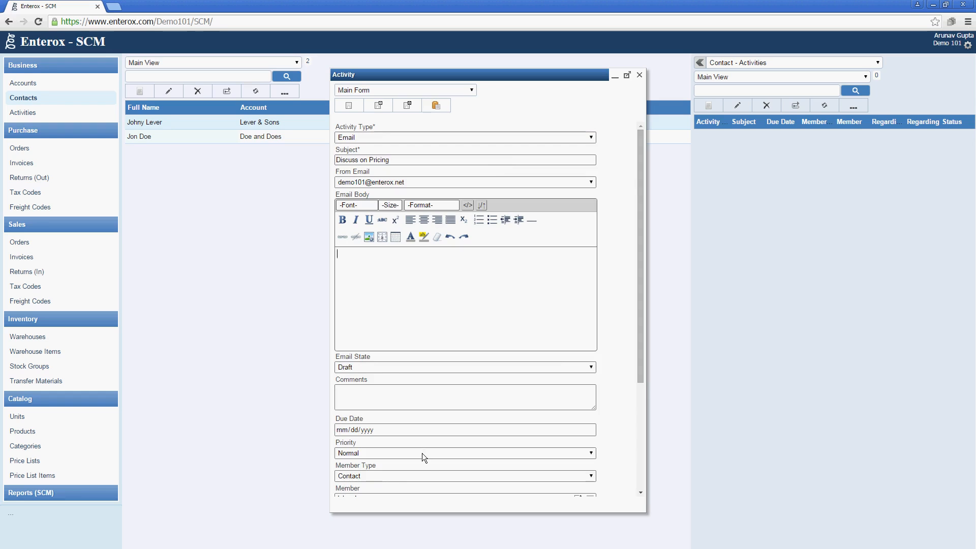
pyautogui.click(386, 366)
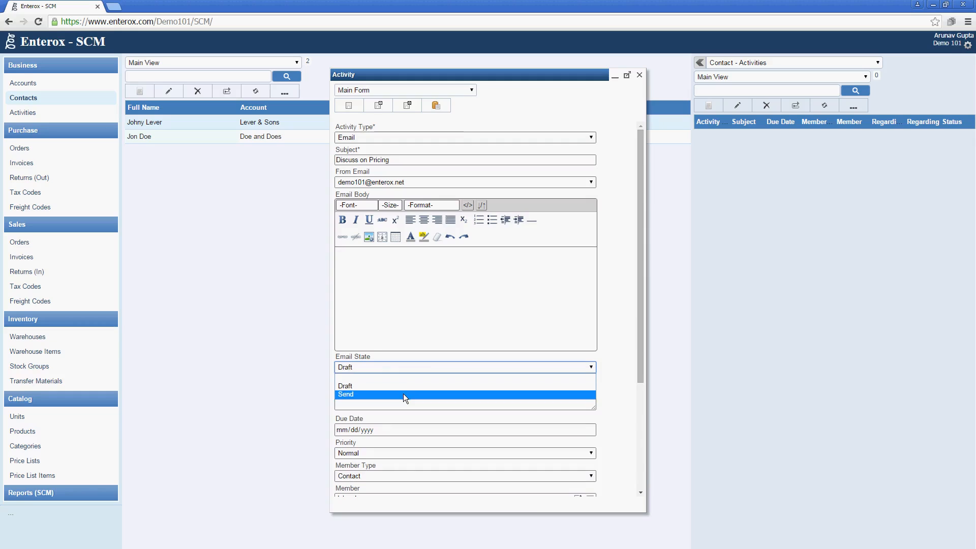
pyautogui.click(442, 318)
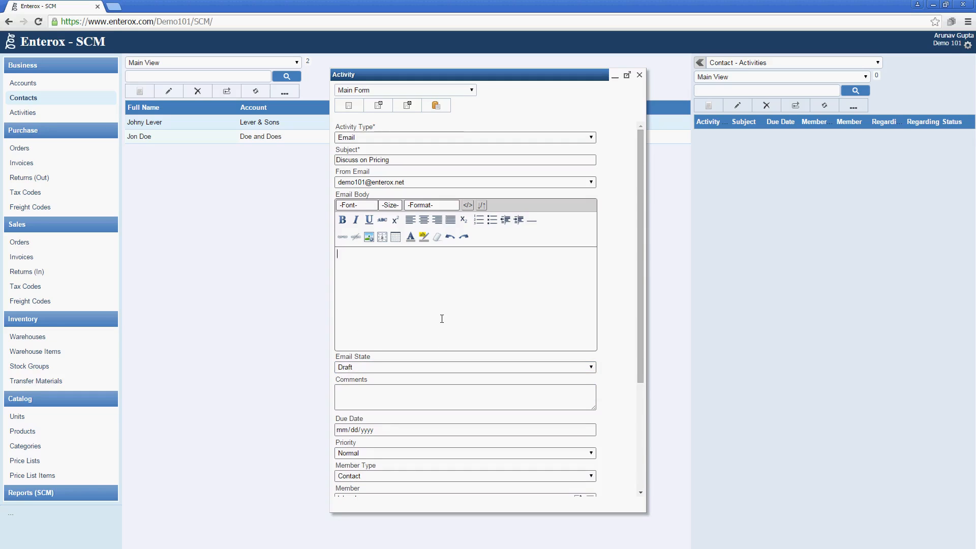
pyautogui.click(444, 183)
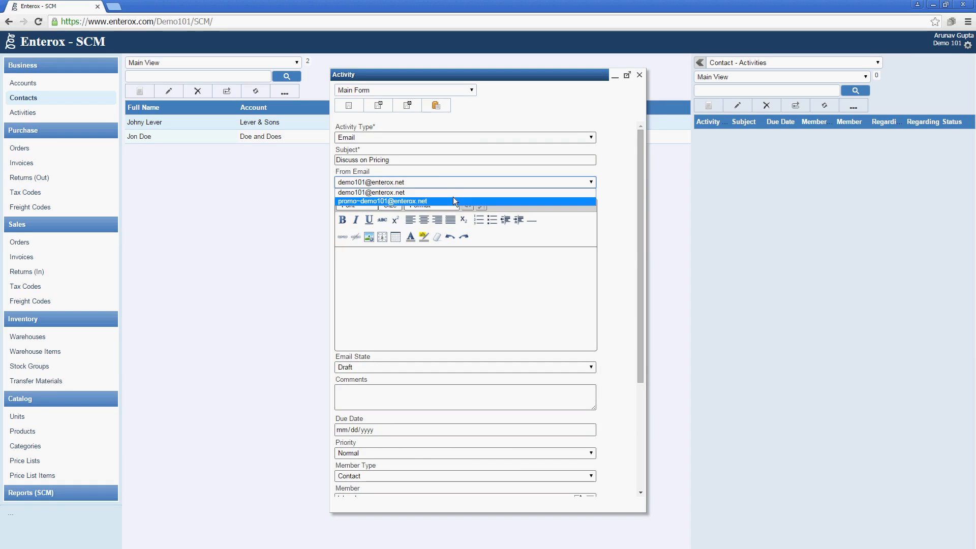
pyautogui.click(464, 285)
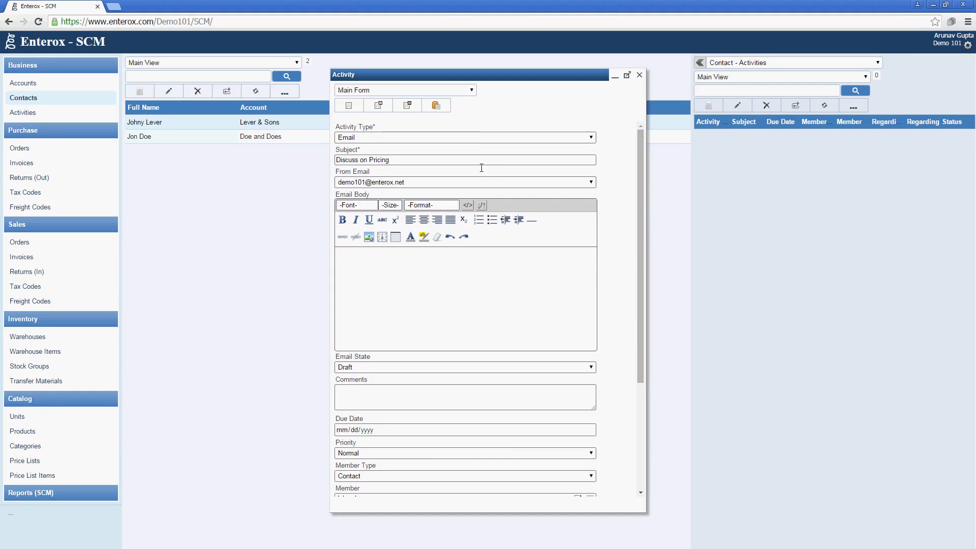
pyautogui.click(477, 134)
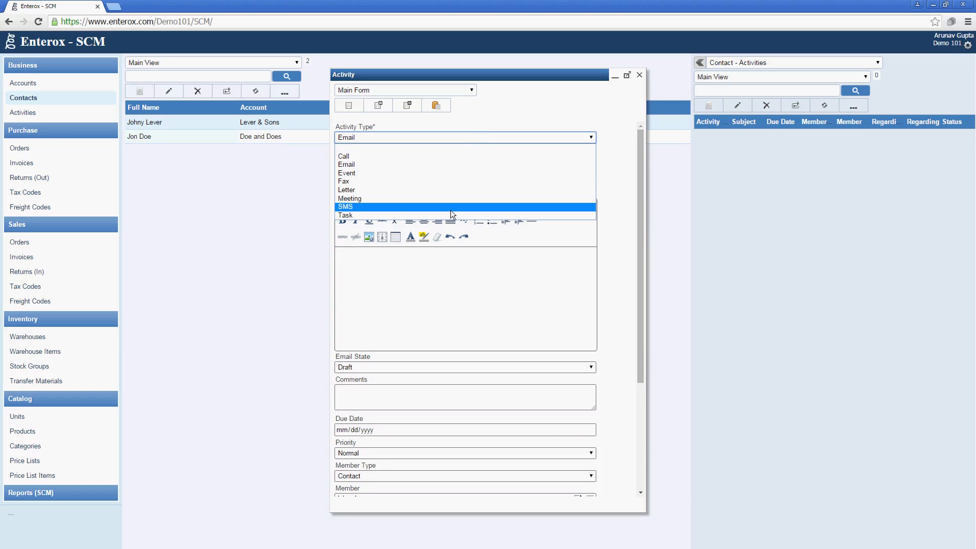
pyautogui.click(450, 210)
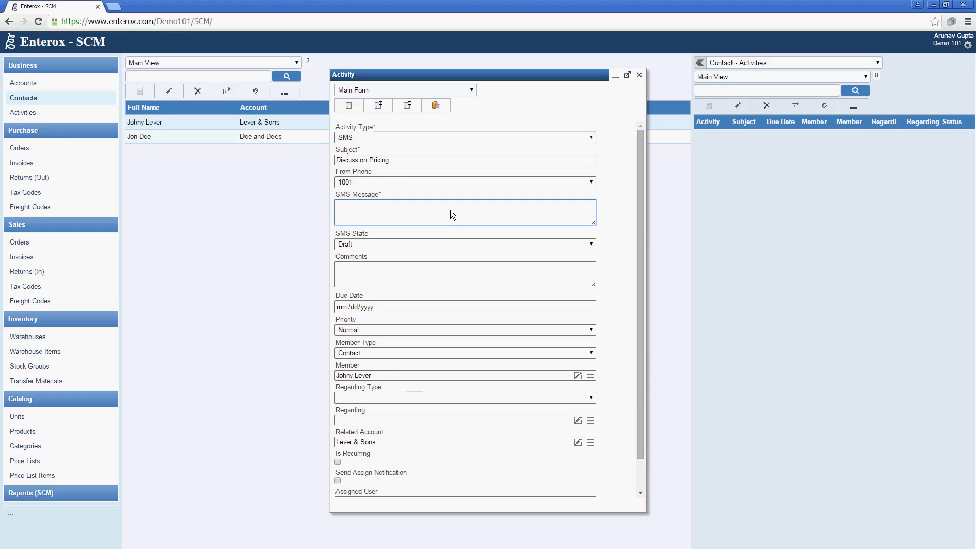
pyautogui.click(442, 134)
pyautogui.click(441, 155)
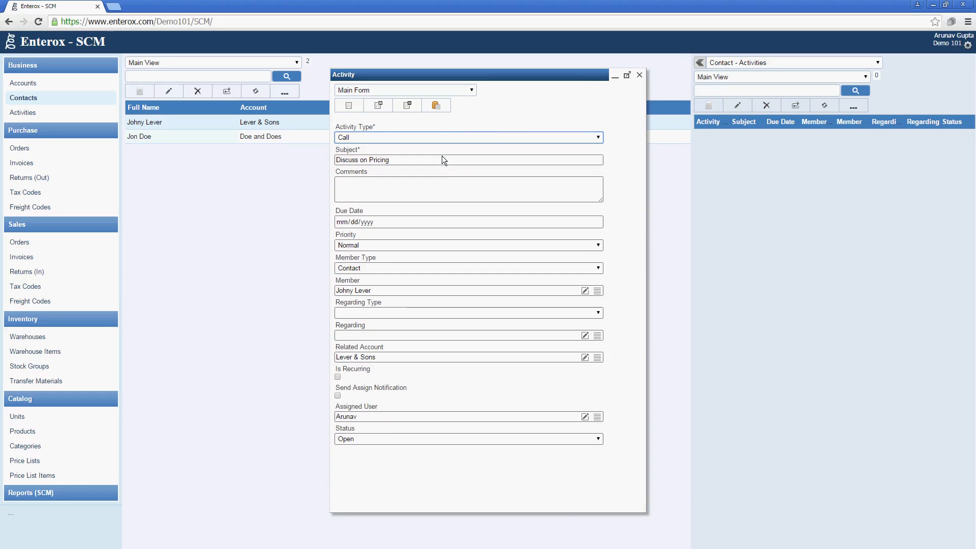
# Add the comment 'Done', mark the call Completed, and save it
pyautogui.click(441, 189)
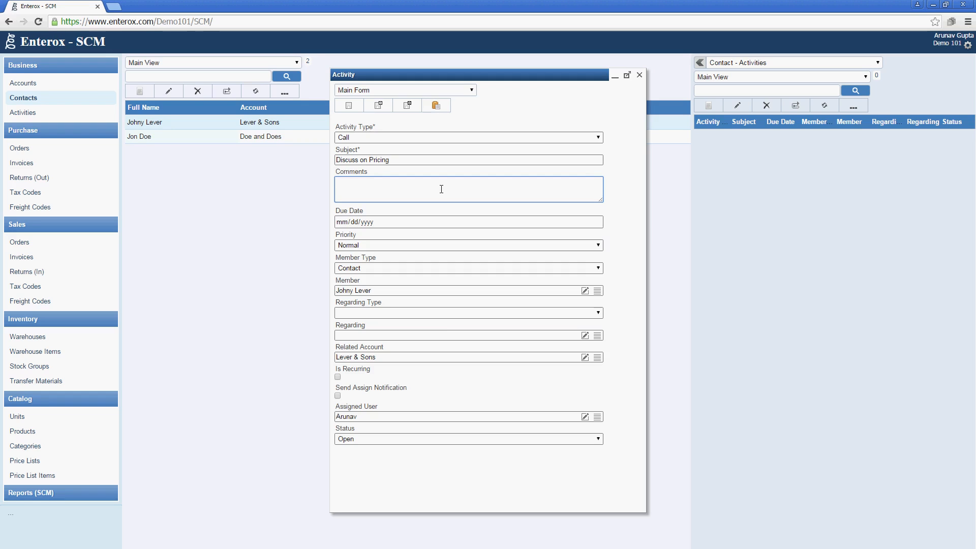
pyautogui.write('Done')
pyautogui.click(483, 442)
pyautogui.click(472, 467)
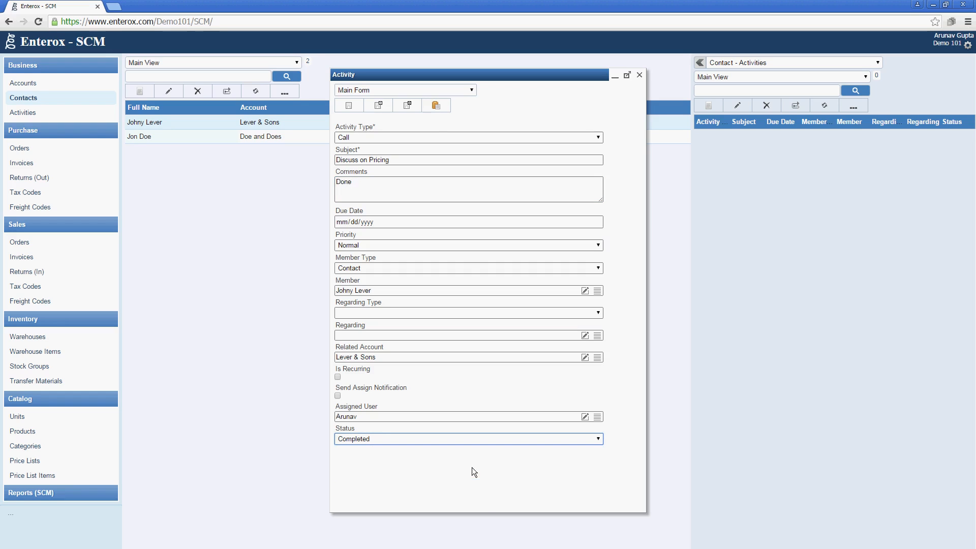
pyautogui.click(409, 106)
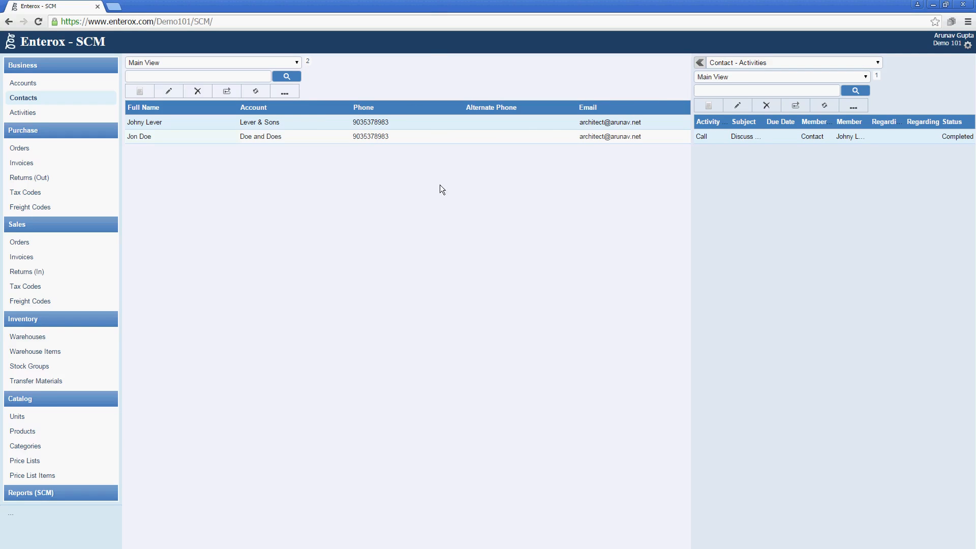
# Show Lever & Sons' activities in the side panel, then go to the Products catalog list
pyautogui.click(83, 84)
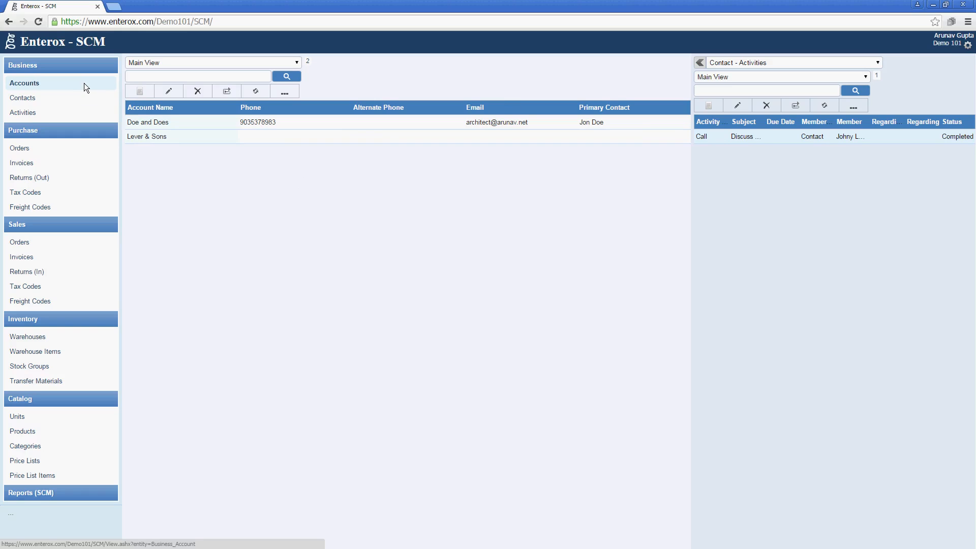
pyautogui.click(221, 138)
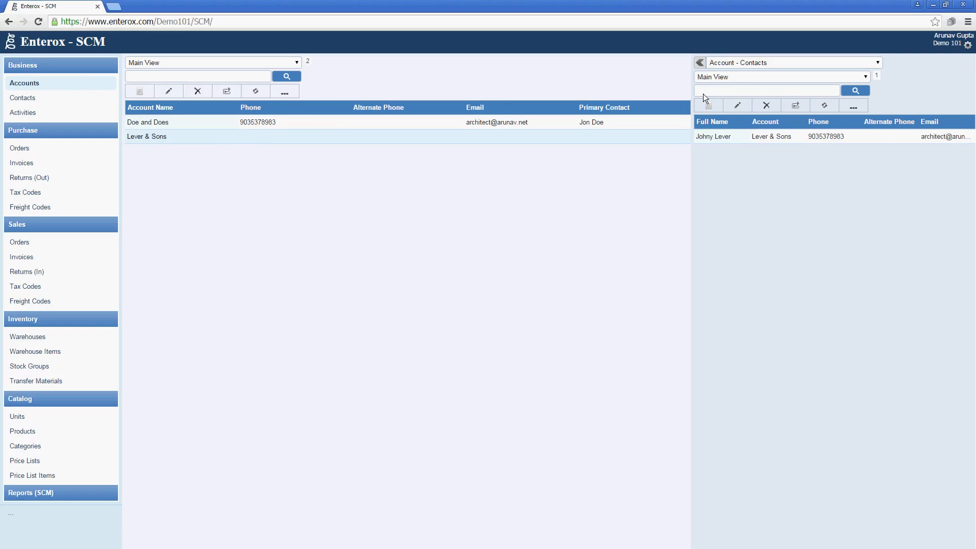
pyautogui.click(733, 63)
pyautogui.click(735, 86)
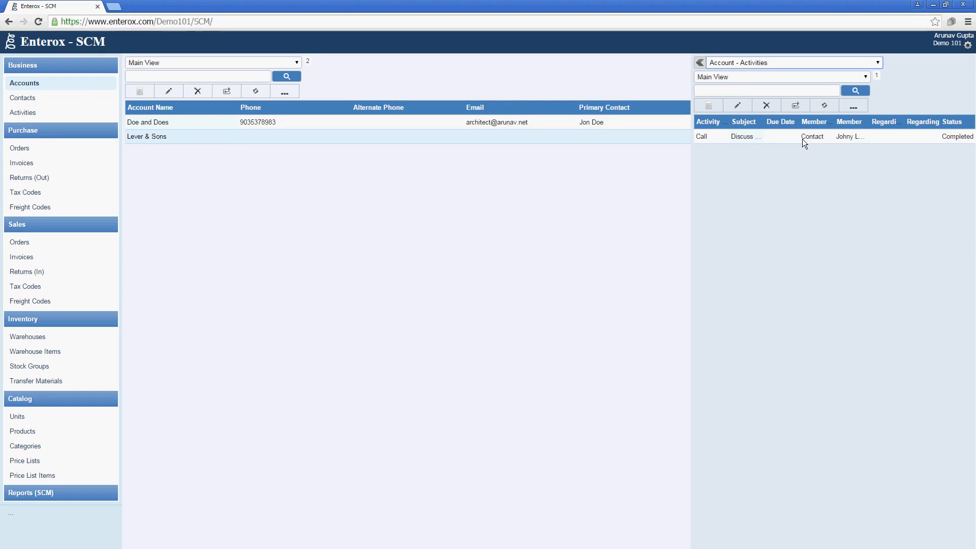
pyautogui.click(101, 112)
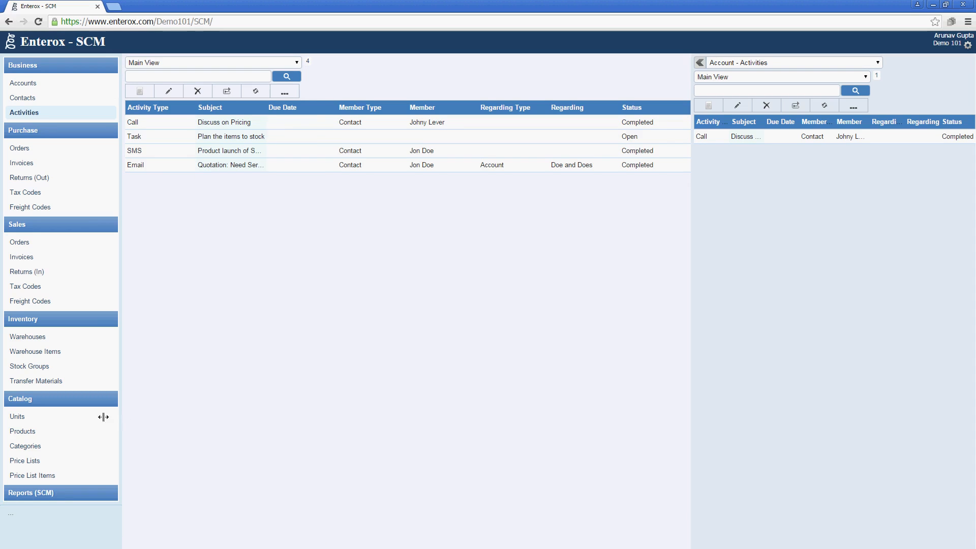
pyautogui.click(53, 432)
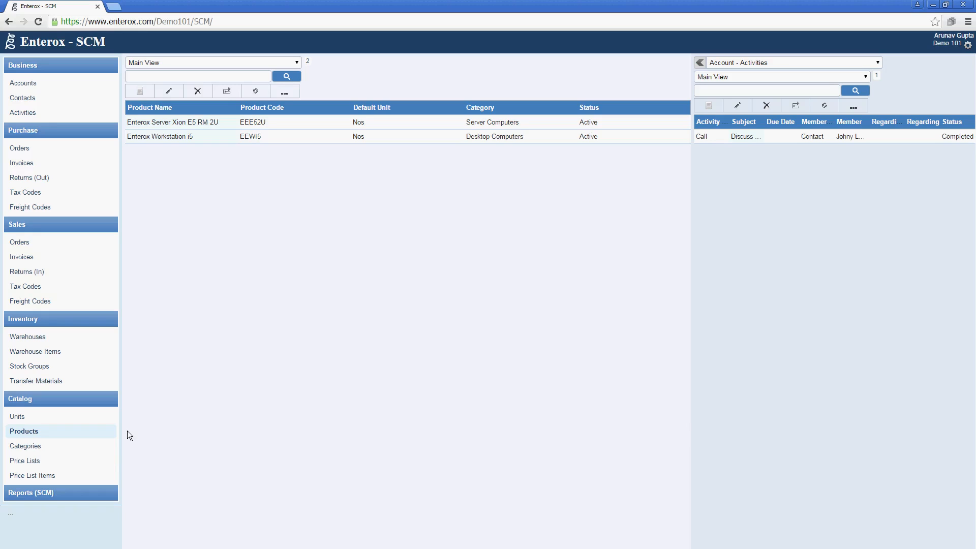
# View the Nos unit in the Units list, close it unchanged, and start a new unit
pyautogui.click(100, 422)
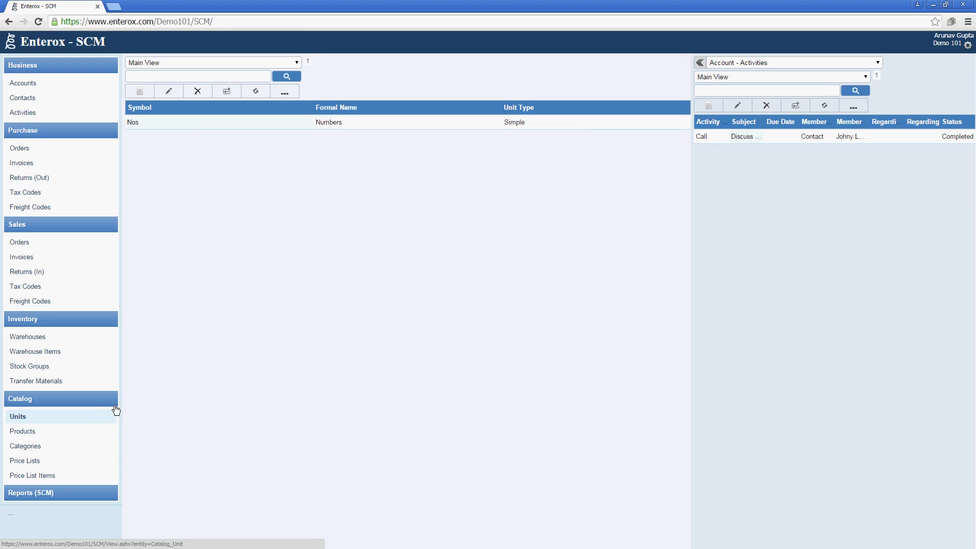
pyautogui.doubleClick(199, 123)
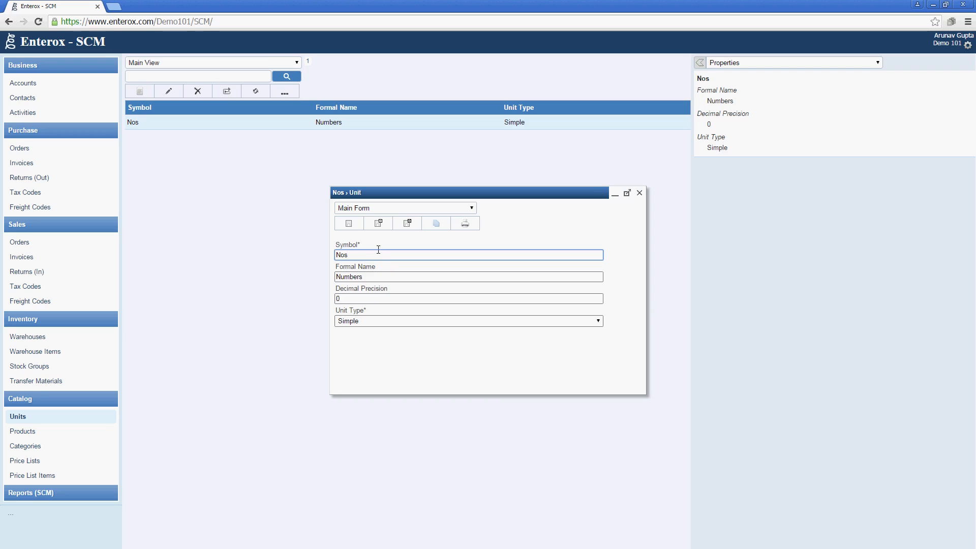
pyautogui.click(639, 193)
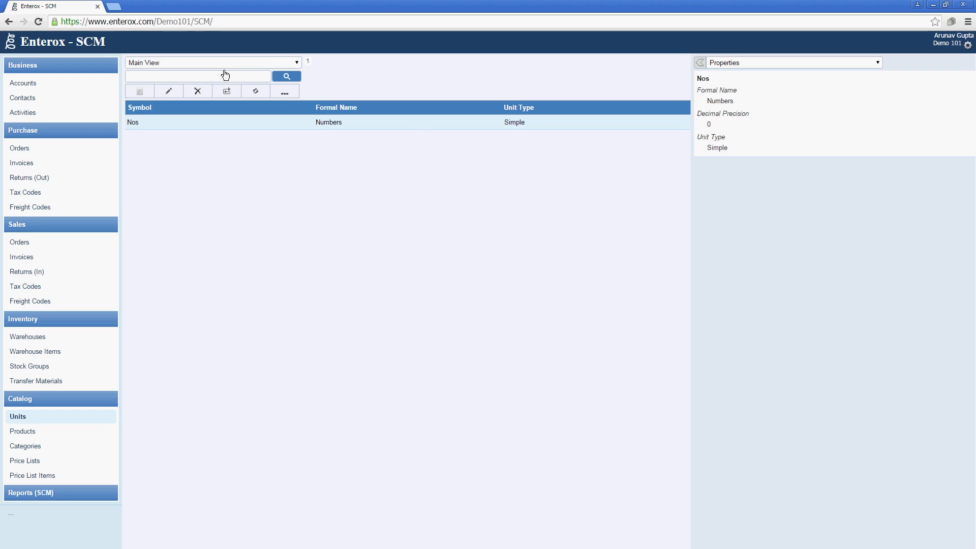
pyautogui.click(143, 92)
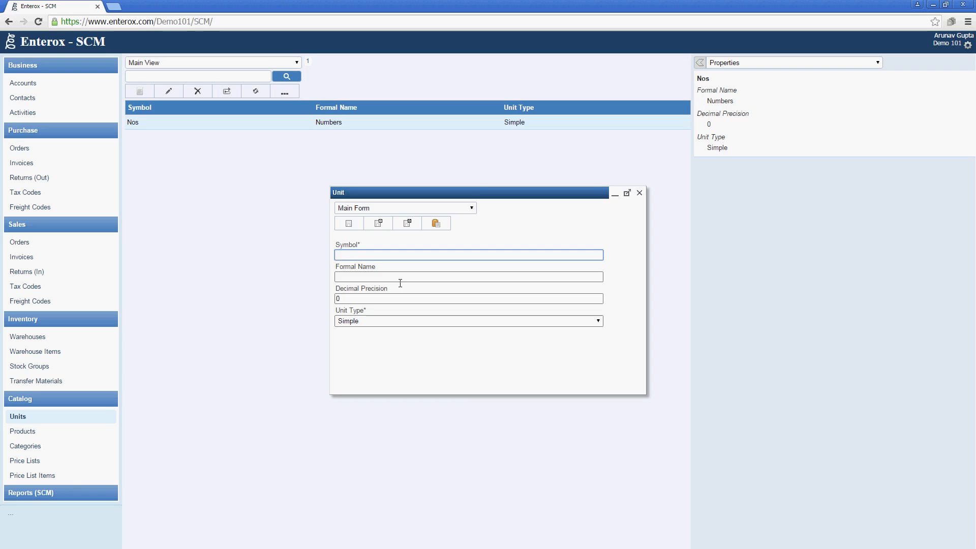
# Enter the unit symbol X20 and formal name 'Box of 20'
pyautogui.write('X')
pyautogui.press('BackSpace')
pyautogui.write('Box1')
pyautogui.write('0')
pyautogui.hotkey('shift', 'End')
pyautogui.hotkey('shift', 'Left')
pyautogui.hotkey('shift', 'Left')
pyautogui.write('X')
pyautogui.press('Tab')
pyautogui.write('Box of 2')
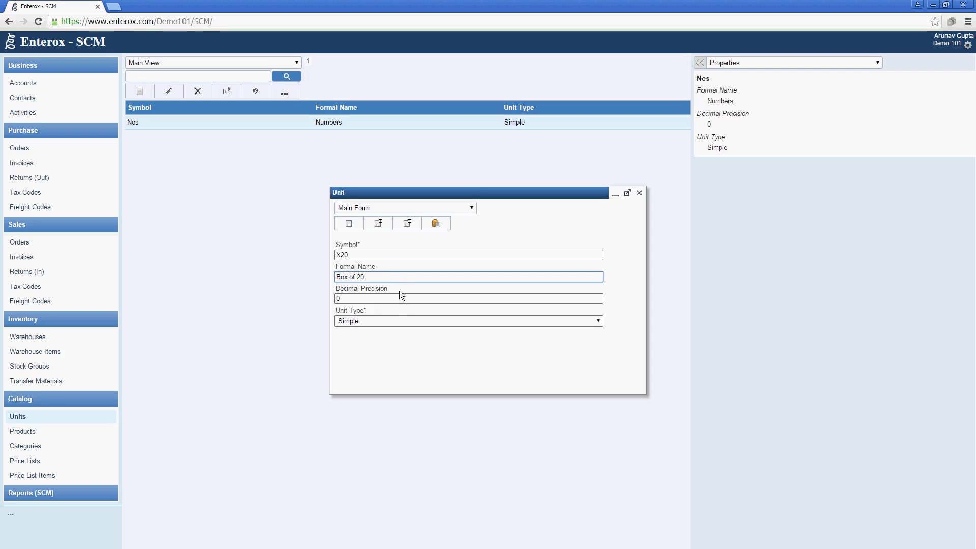
# Make it a Compound unit based on Nos with conversion factor 20, and save
pyautogui.click(393, 319)
pyautogui.click(392, 349)
pyautogui.click(597, 366)
pyautogui.click(447, 294)
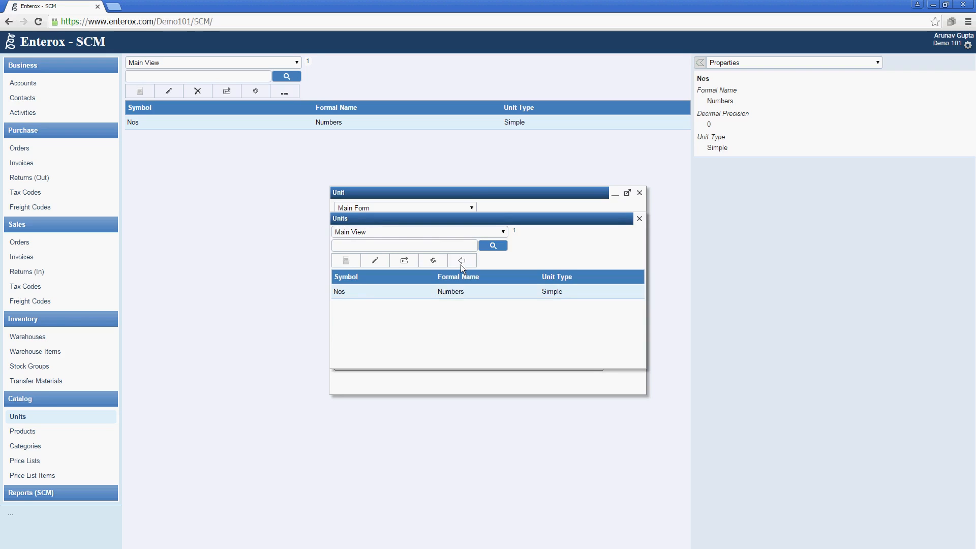
pyautogui.click(460, 262)
pyautogui.click(414, 346)
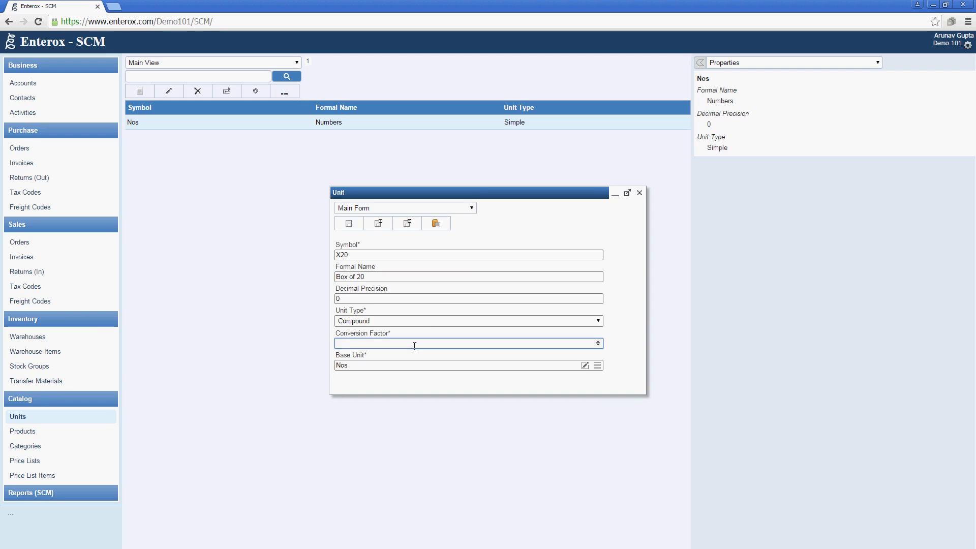
pyautogui.write('20')
pyautogui.click(406, 223)
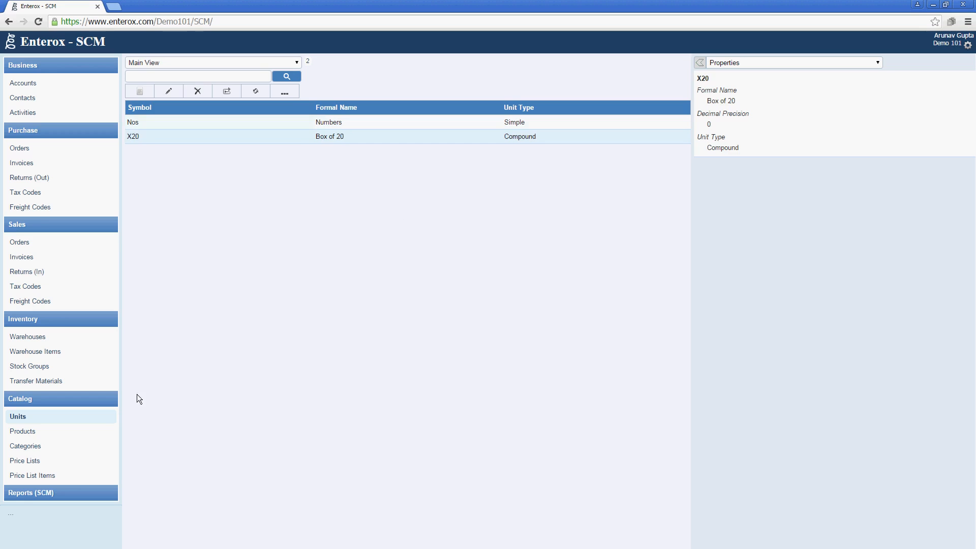
# Start a new product named 'Enterox Electronic Shelf Edge Label' with code EESEL
pyautogui.click(58, 434)
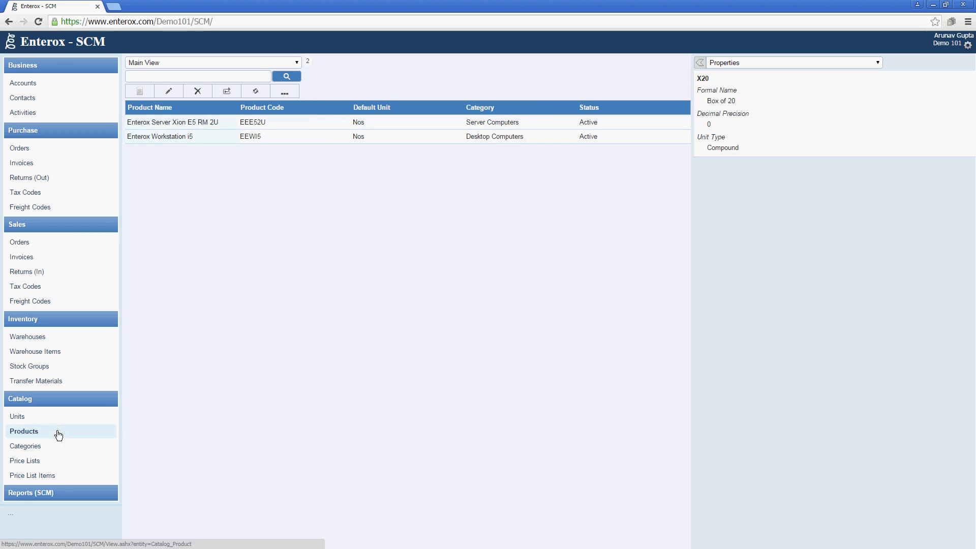
pyautogui.click(140, 96)
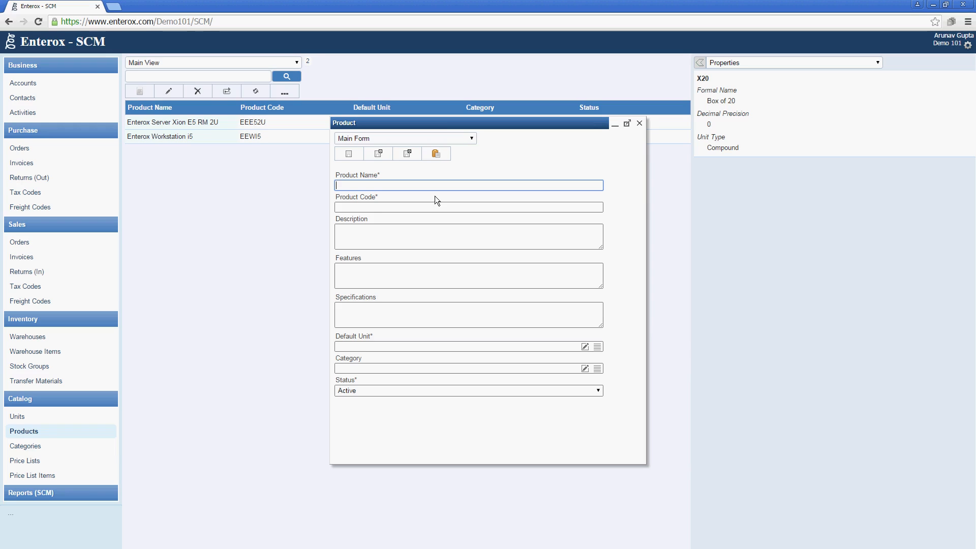
pyautogui.write('Enterox Electronic Shelf Edge Label')
pyautogui.press('Tab')
pyautogui.write('EESEL')
pyautogui.press('Tab')
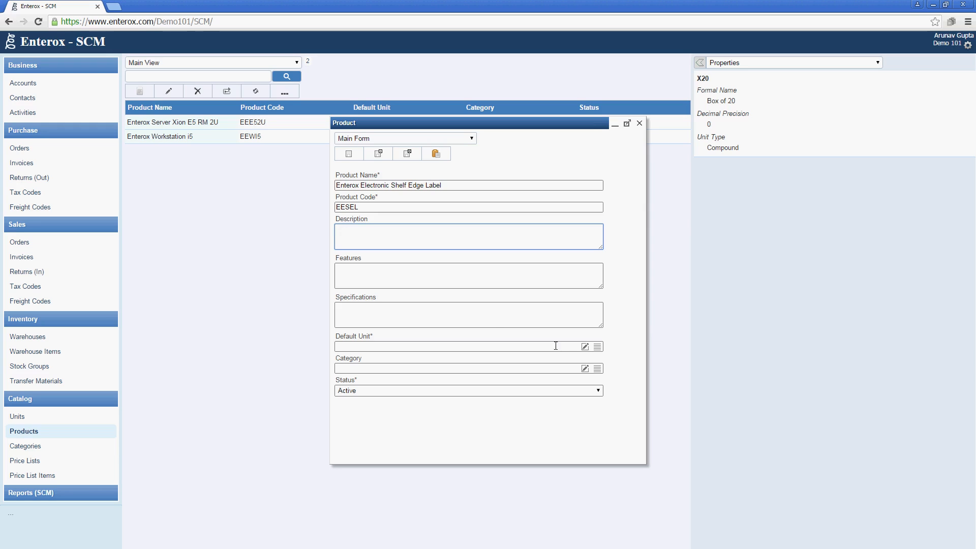
# Set its default unit to X20, create and assign category IoT Devices, and save
pyautogui.click(597, 347)
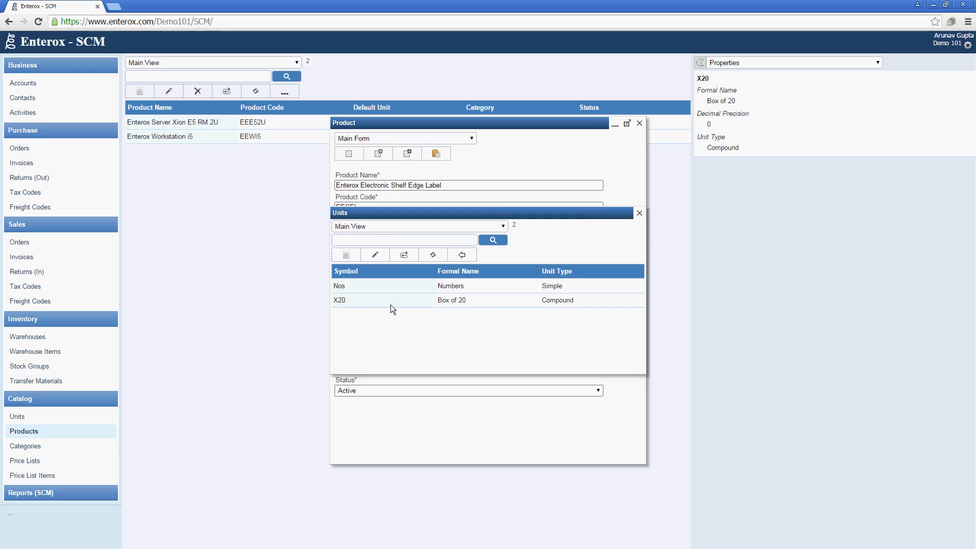
pyautogui.click(390, 304)
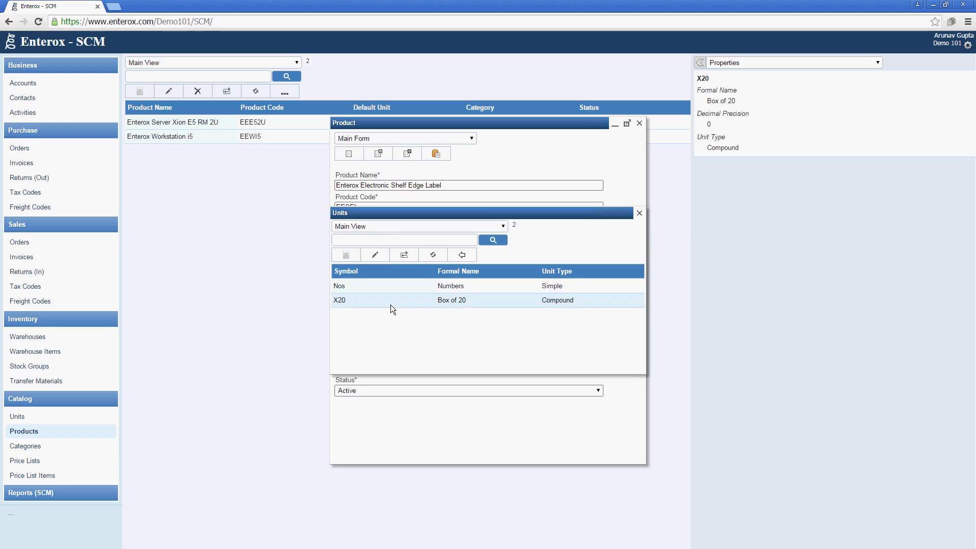
pyautogui.click(461, 256)
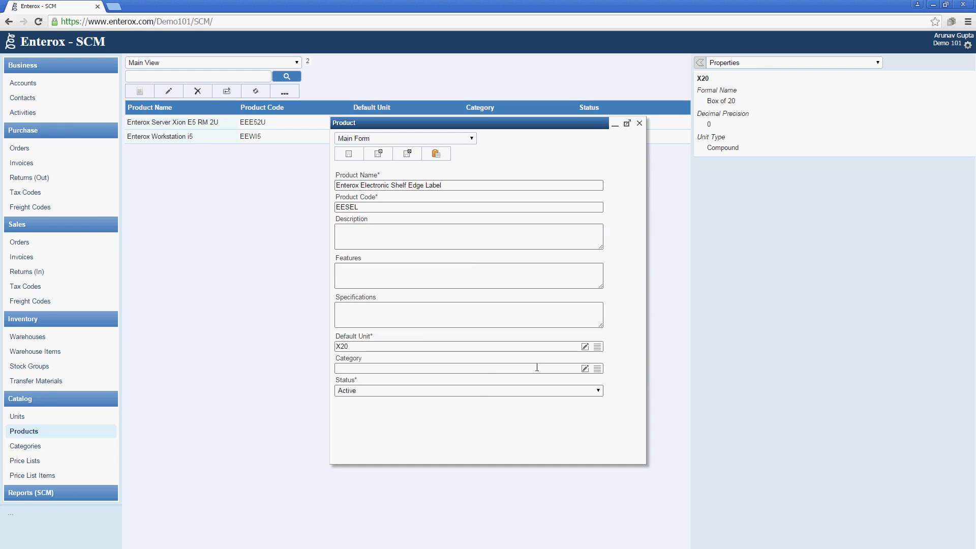
pyautogui.click(585, 368)
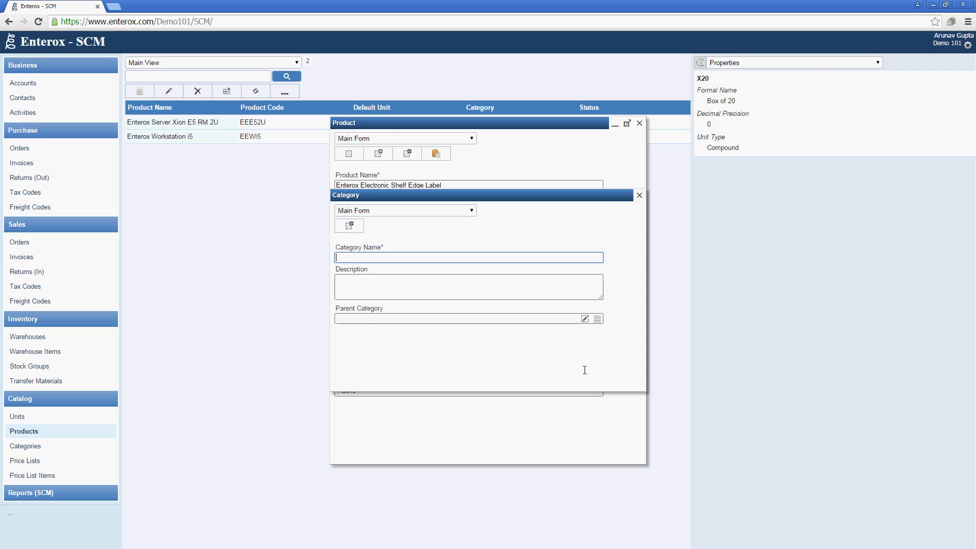
pyautogui.write('lot')
pyautogui.write('T Devices')
pyautogui.click(349, 225)
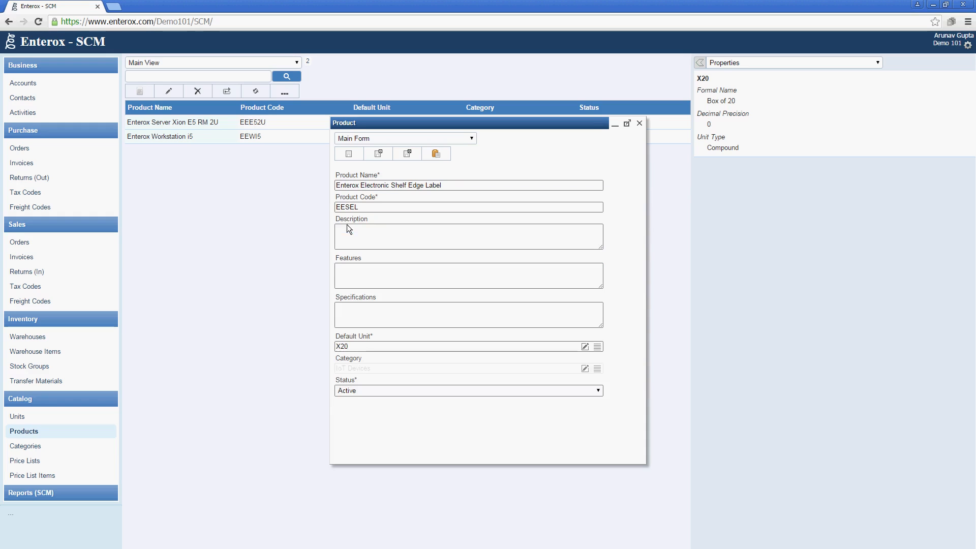
pyautogui.click(404, 154)
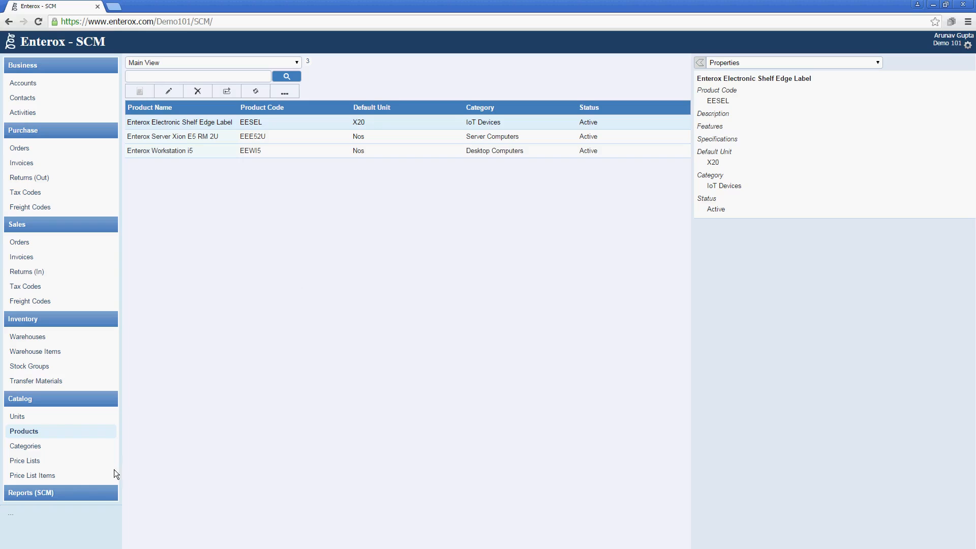
# Add an item to the Standard Price list: Electronic Shelf Edge Label at 800 per X20
pyautogui.click(79, 462)
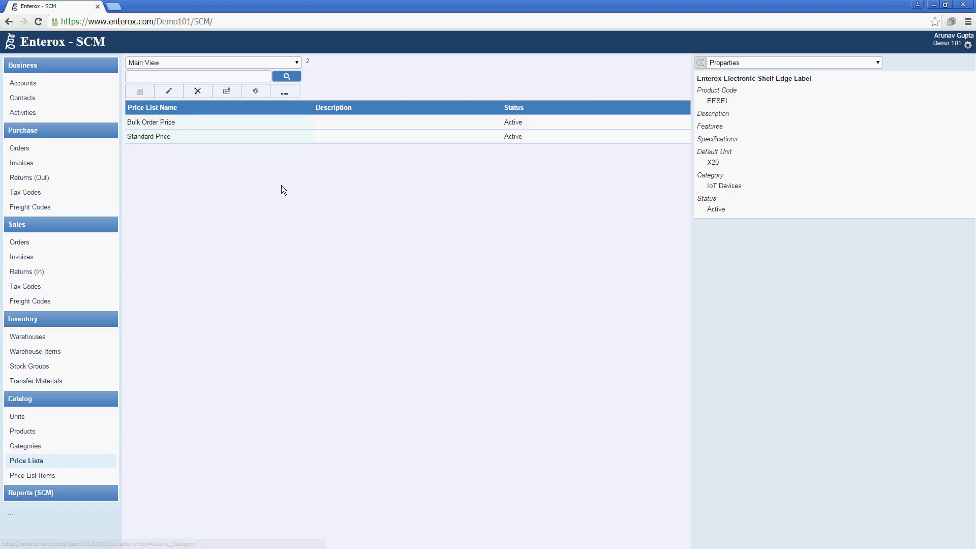
pyautogui.click(270, 139)
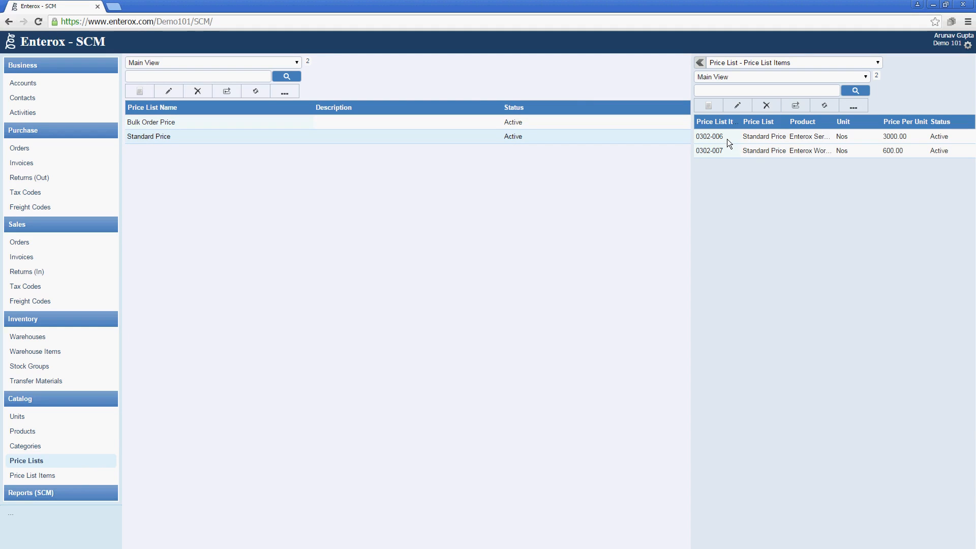
pyautogui.click(719, 108)
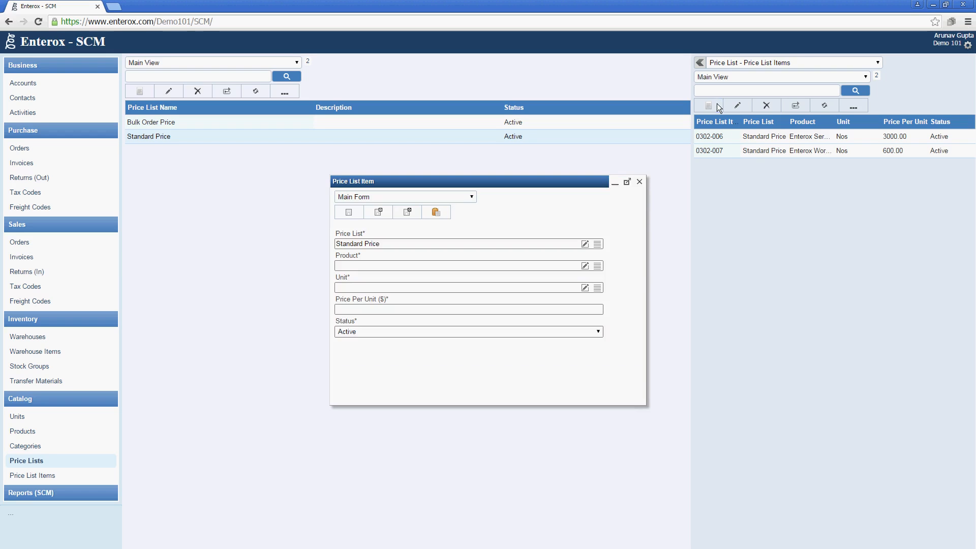
pyautogui.click(598, 266)
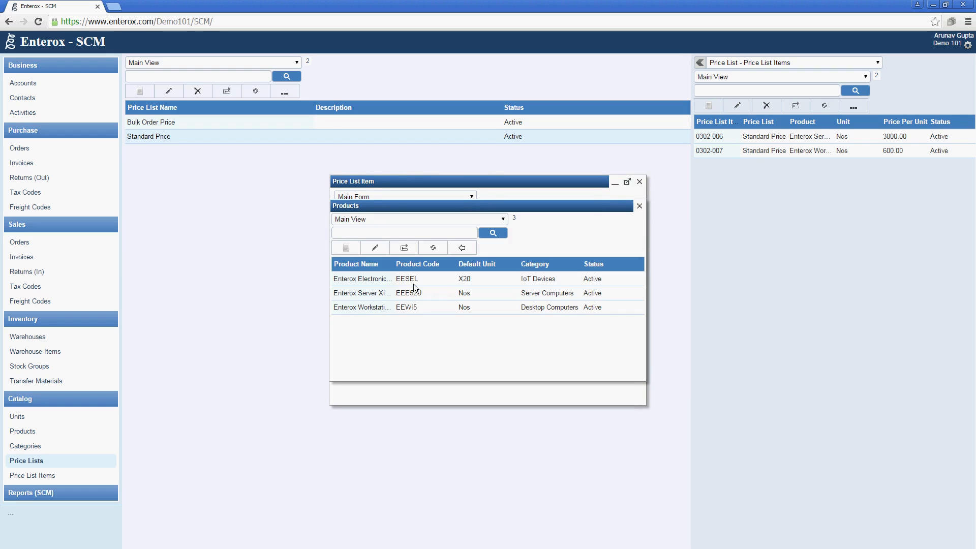
pyautogui.click(466, 248)
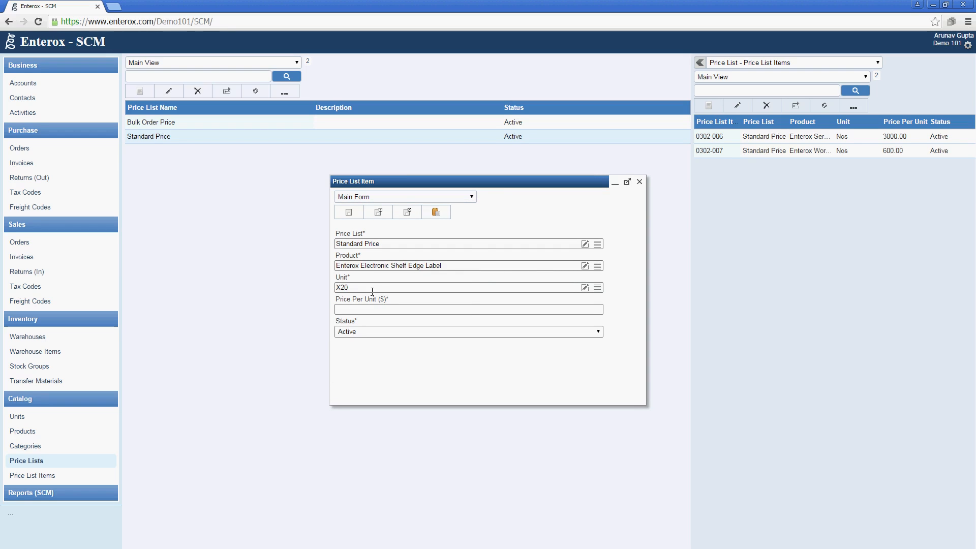
pyautogui.click(366, 310)
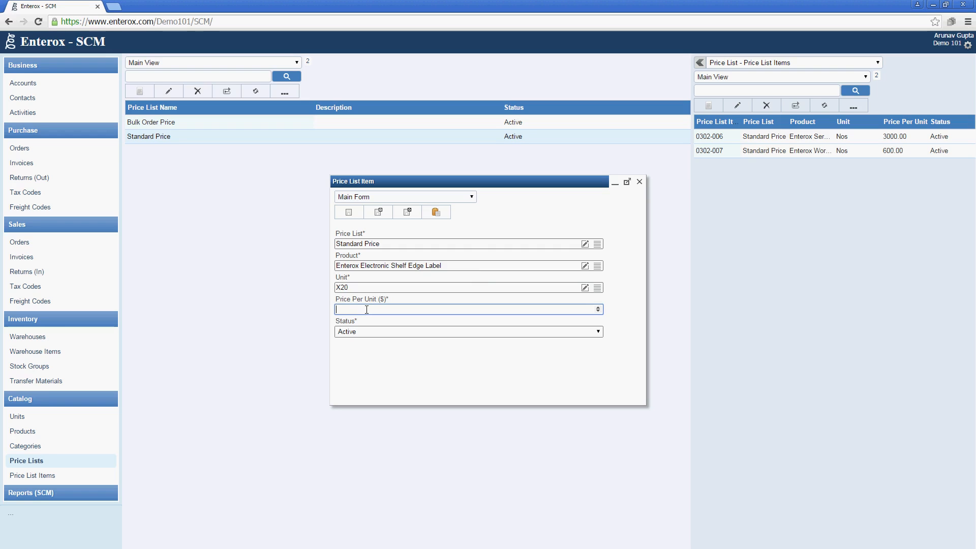
pyautogui.write('800')
pyautogui.click(406, 213)
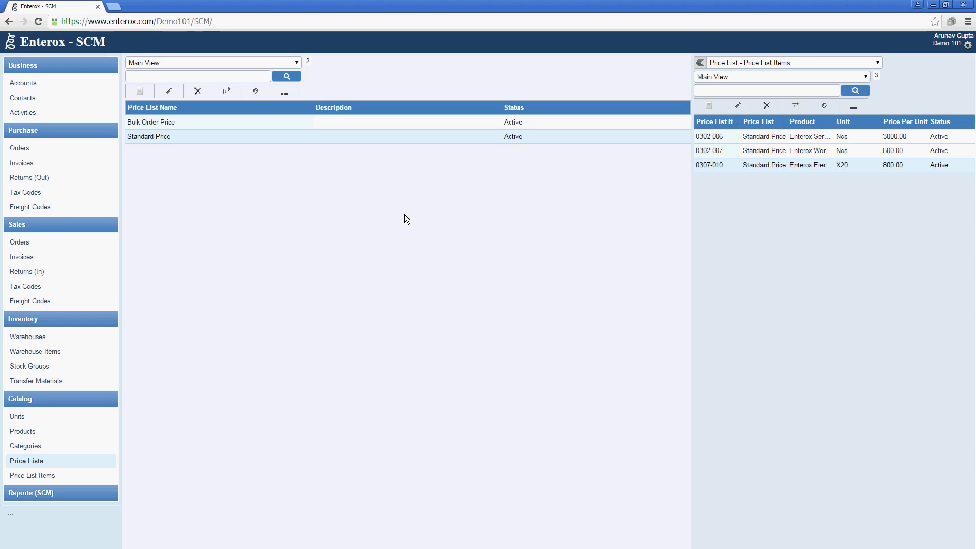
# Add the Shelf Edge Label at 700 to Bulk Order Price, then list all six Price List Items
pyautogui.click(422, 122)
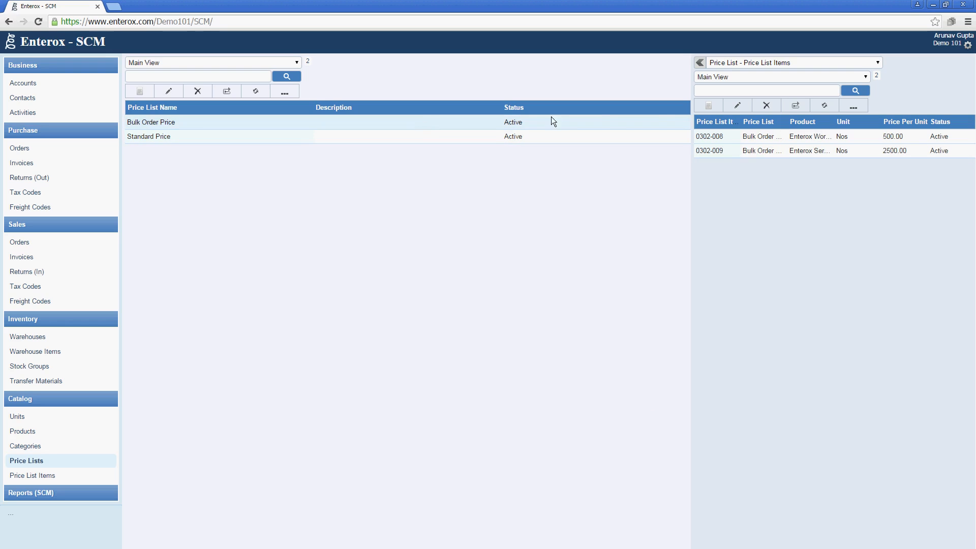
pyautogui.click(700, 108)
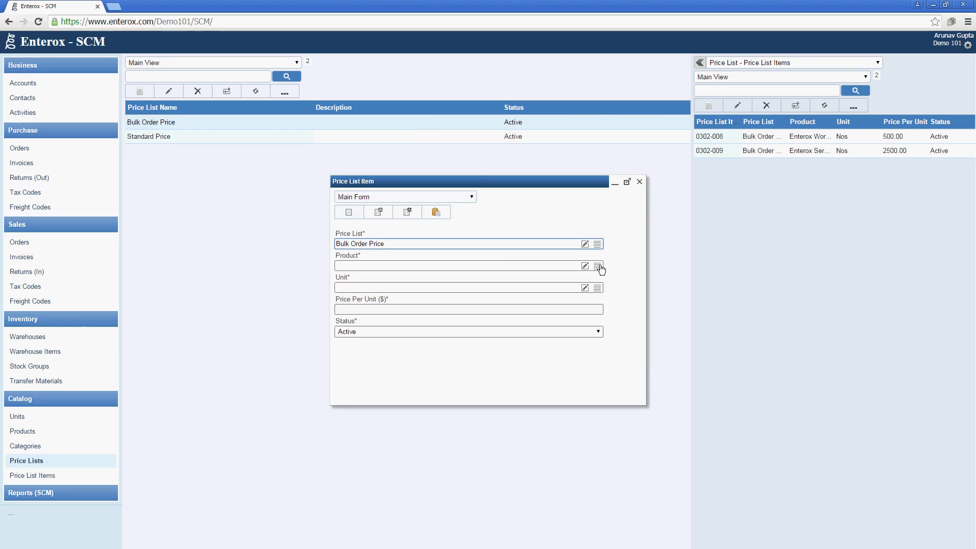
pyautogui.click(598, 267)
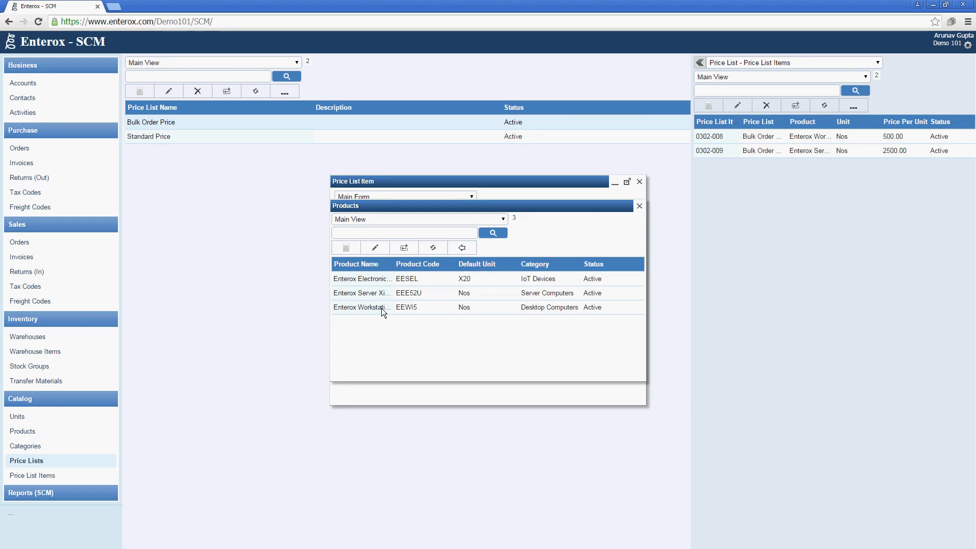
pyautogui.click(398, 289)
pyautogui.click(440, 277)
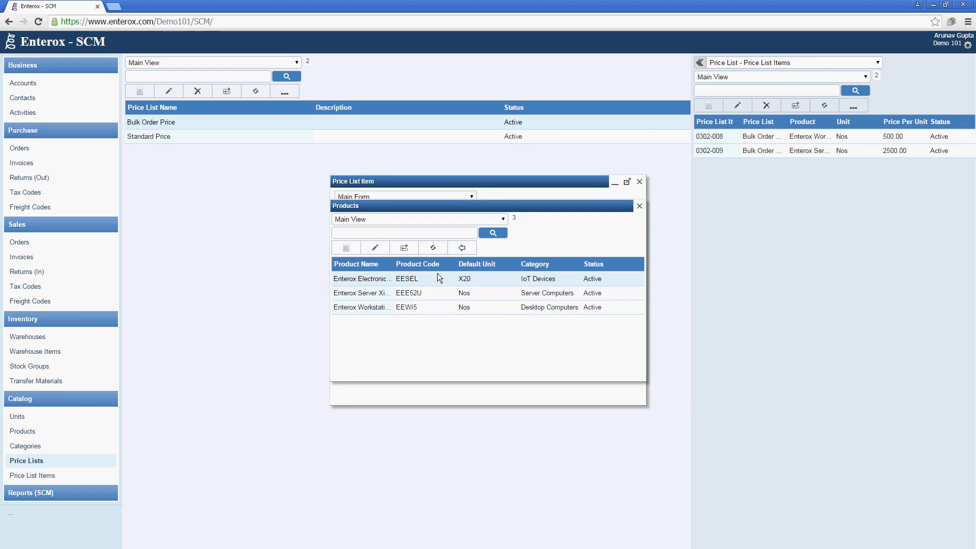
pyautogui.click(456, 250)
pyautogui.click(421, 311)
pyautogui.write('700')
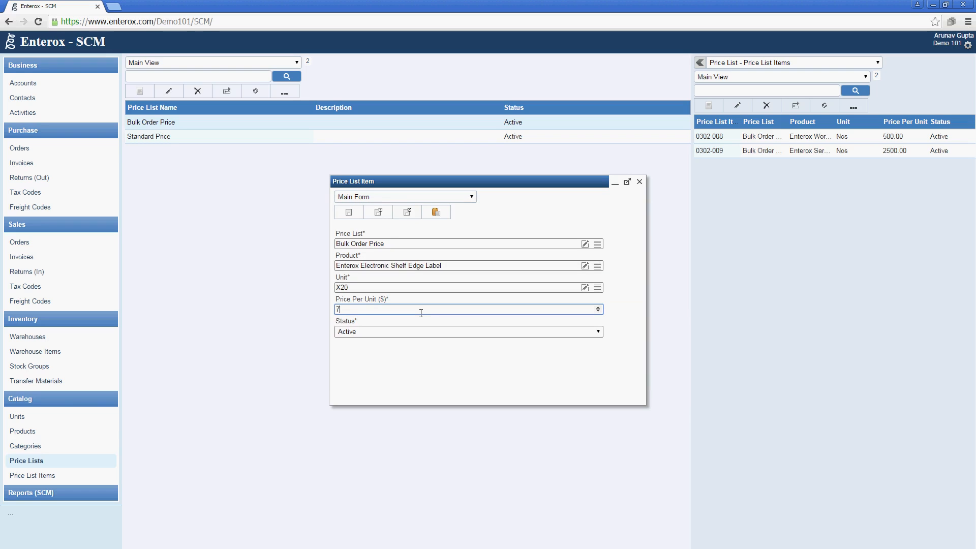
pyautogui.click(408, 212)
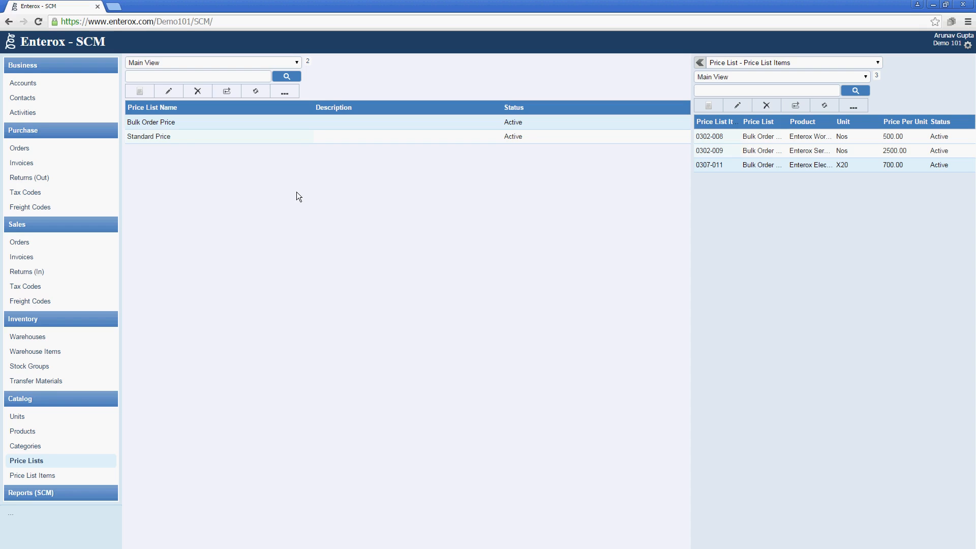
pyautogui.click(97, 474)
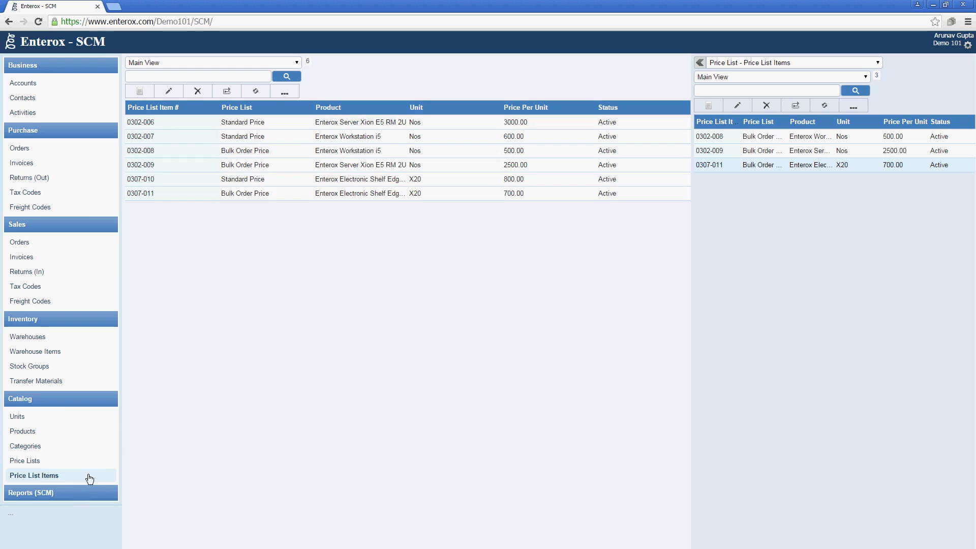
# Sort the price list items by Price List, then by Product
pyautogui.click(262, 110)
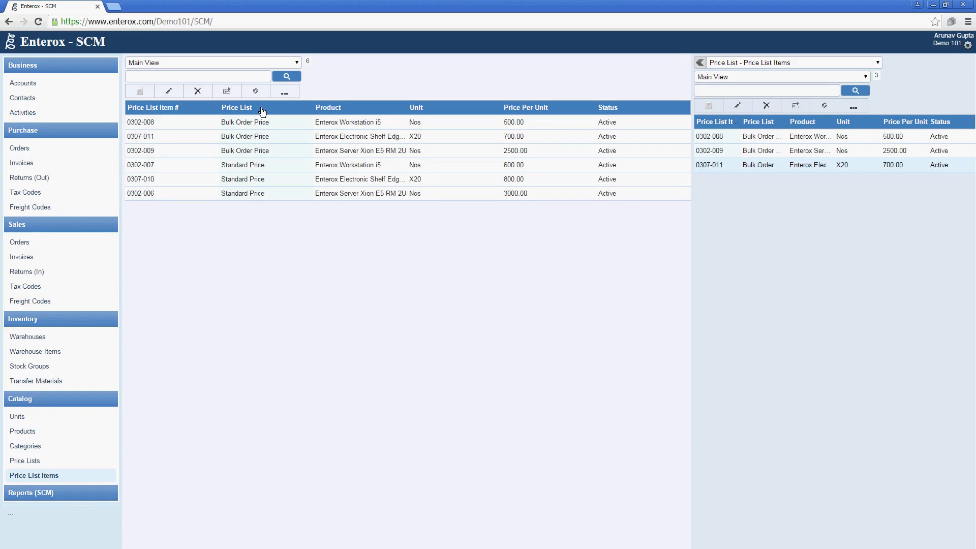
pyautogui.click(330, 108)
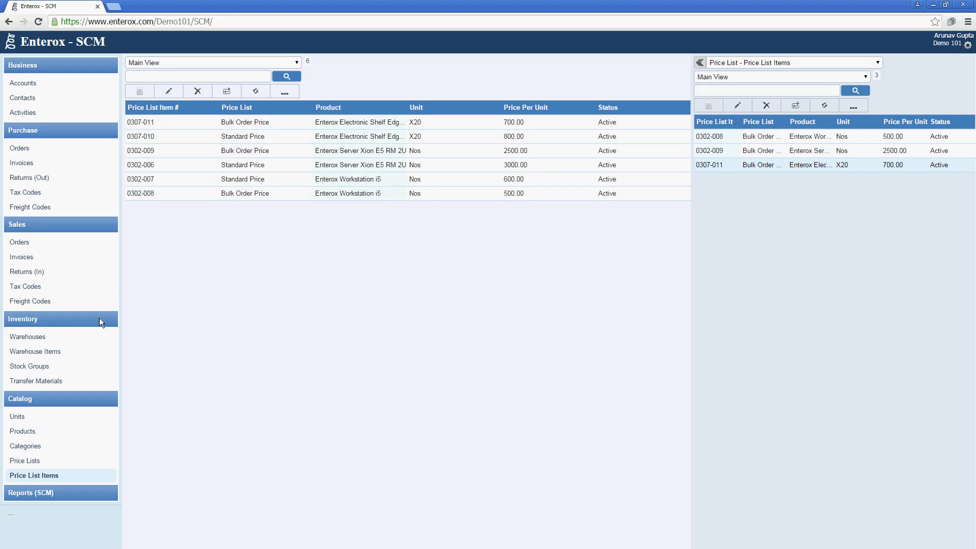
# Create the Showroom warehouse in Inventory > Warehouses
pyautogui.click(70, 337)
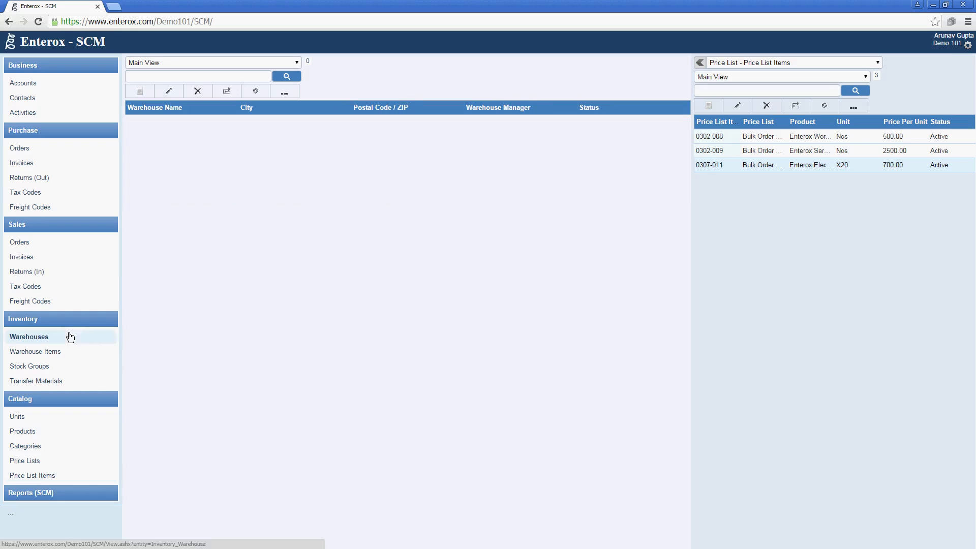
pyautogui.click(141, 92)
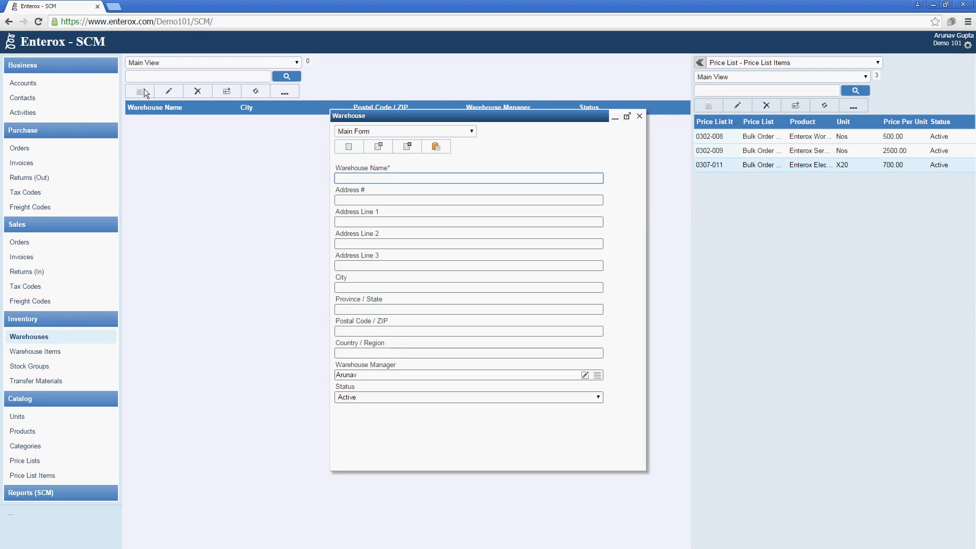
pyautogui.write('Showroom')
pyautogui.press('Tab')
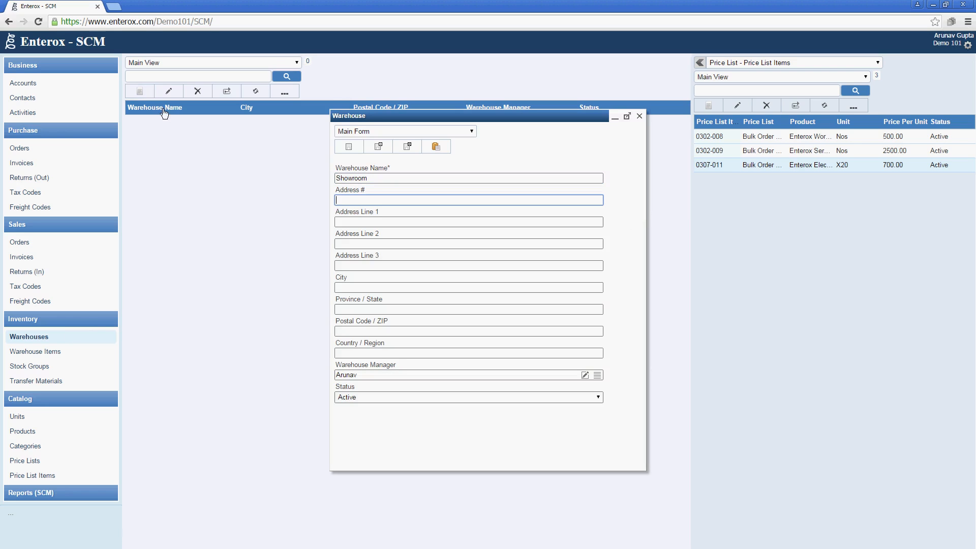
pyautogui.click(400, 148)
# Create and save a second warehouse named Godown
pyautogui.click(136, 90)
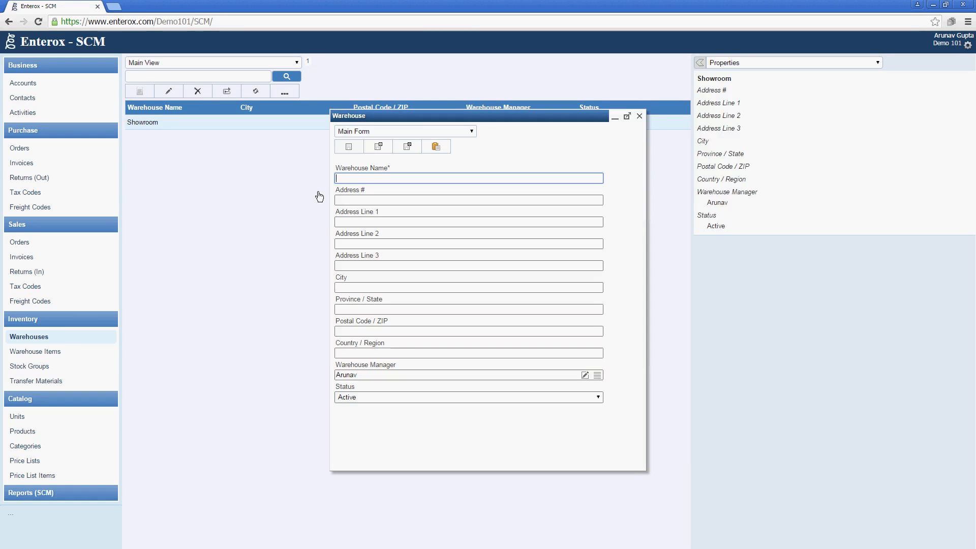
pyautogui.write('Godown')
pyautogui.click(597, 377)
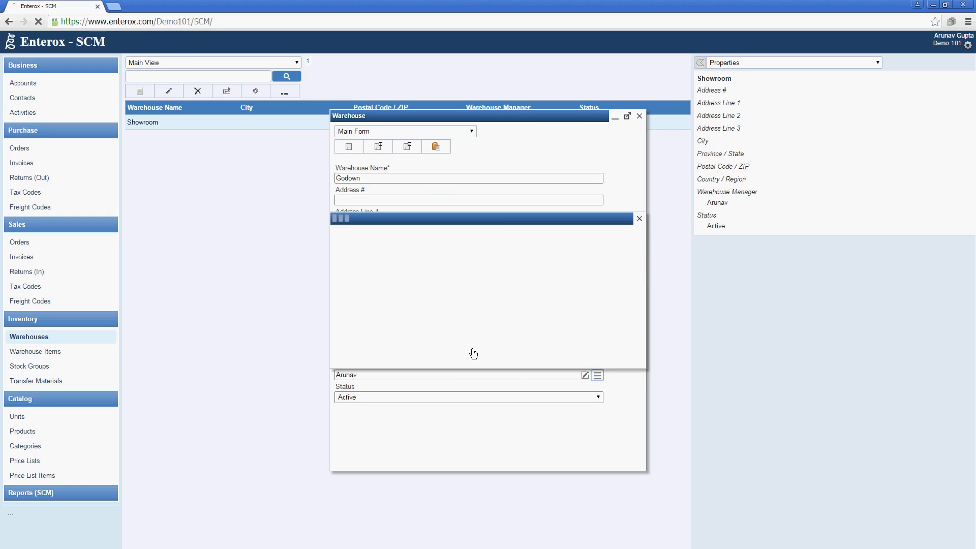
pyautogui.click(641, 218)
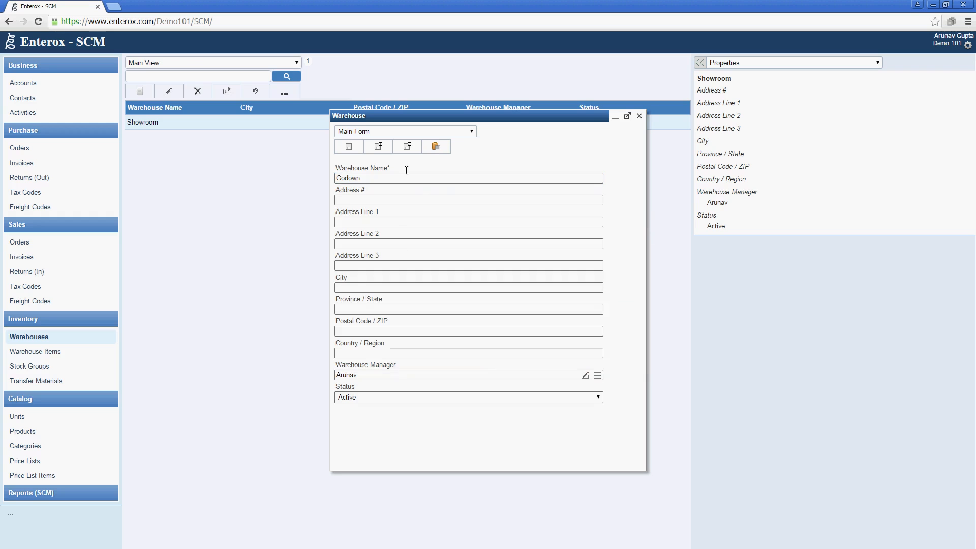
pyautogui.click(405, 150)
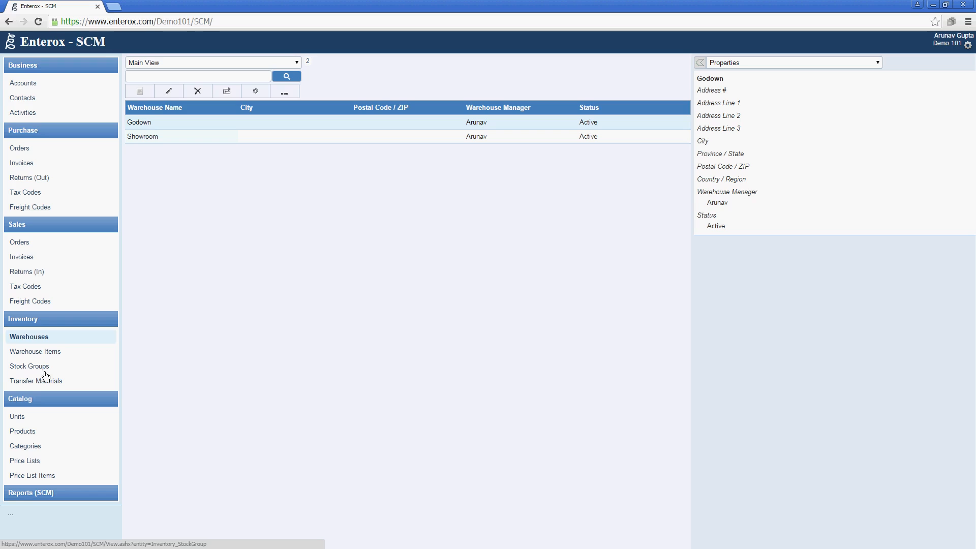
# Open Purchase > Orders, which shows 0 purchase orders
pyautogui.click(58, 151)
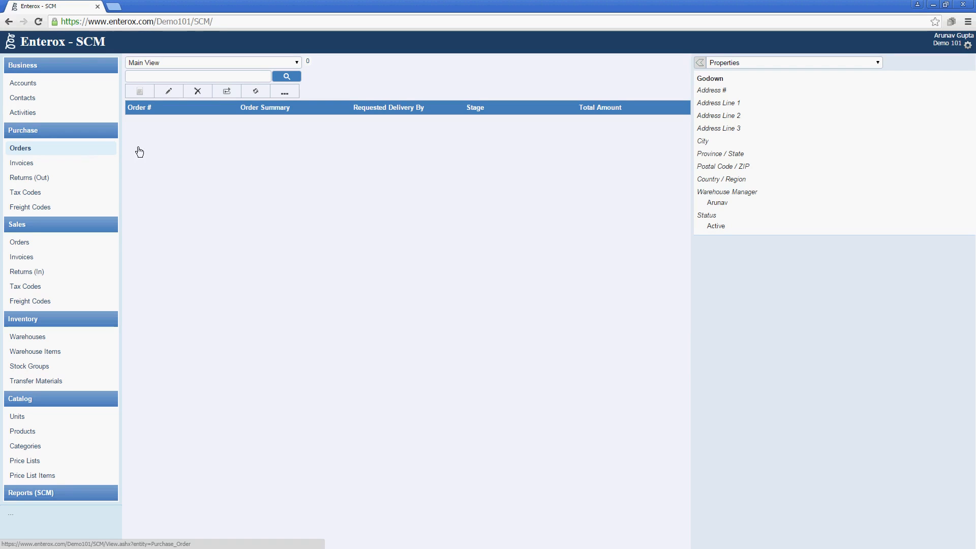
# Start a new purchase order 'Purchase of Servers, Desktops and Devices' for supplier Lever & Sons, with its suggested contact
pyautogui.click(136, 91)
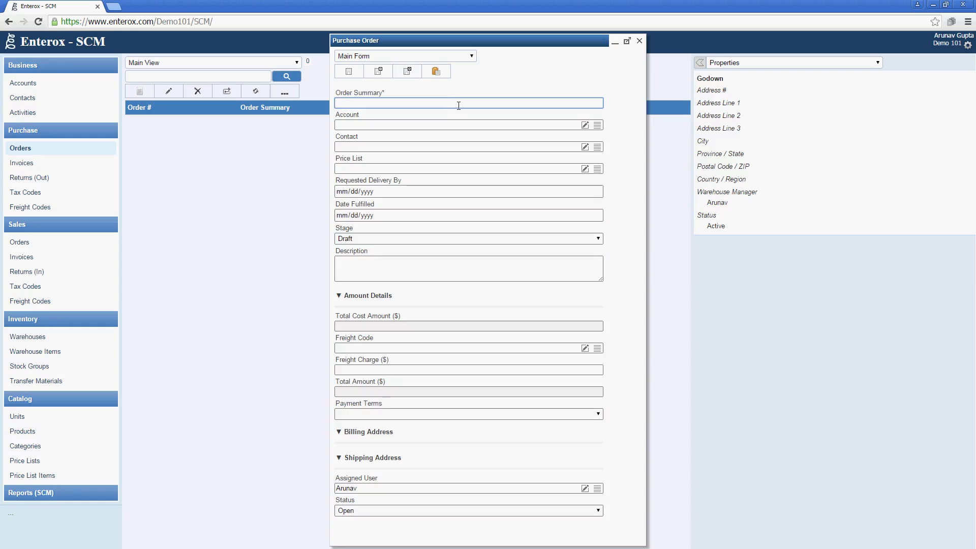
pyautogui.write('Purchase of Servers, Desktops and Devices')
pyautogui.press('Tab')
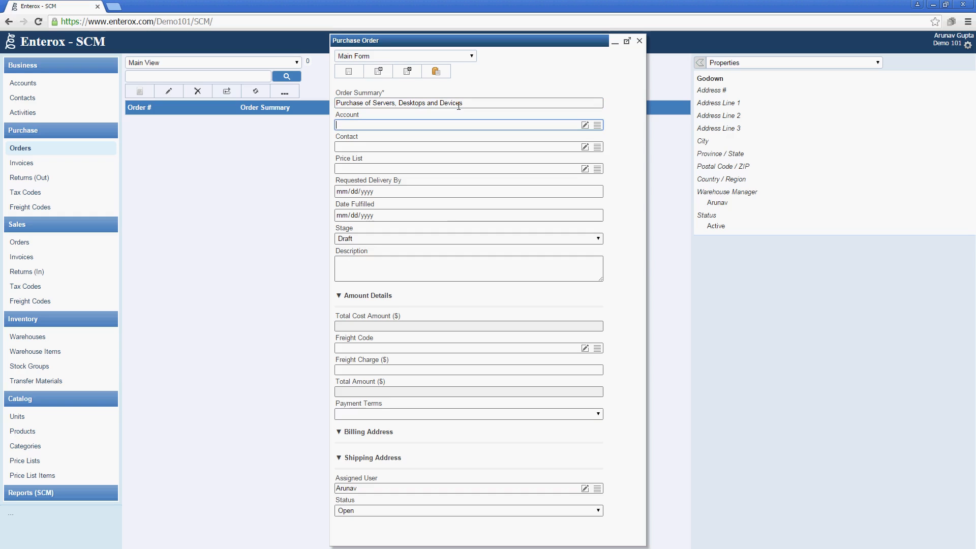
pyautogui.write('Lev')
pyautogui.press('Down')
pyautogui.press('Tab')
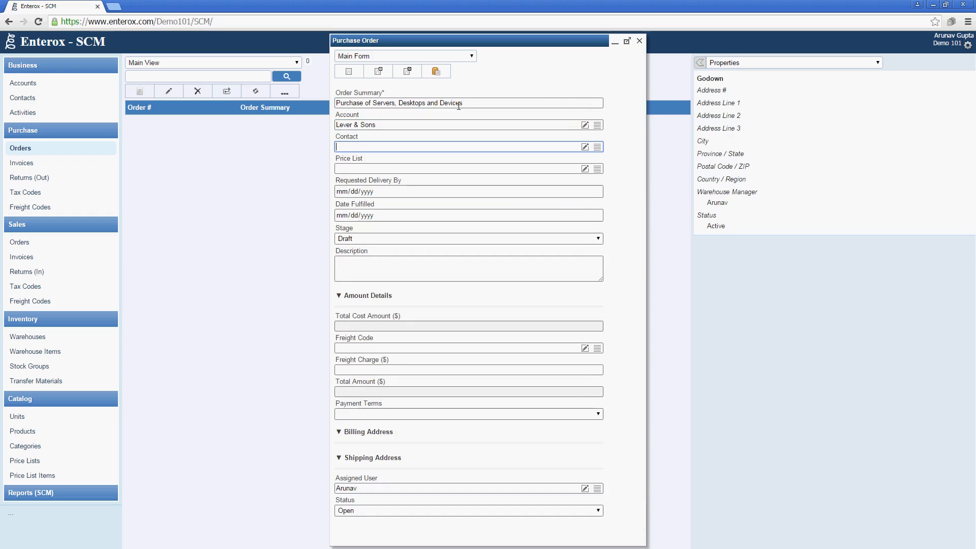
pyautogui.write('J')
pyautogui.press('Down')
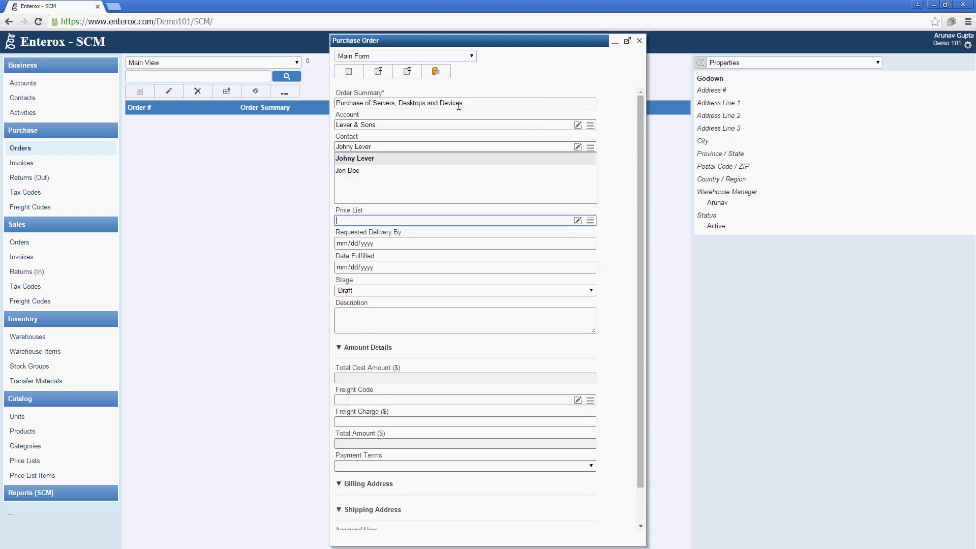
pyautogui.press('Tab')
pyautogui.press('Tab')
pyautogui.press('Tab')
pyautogui.press('Tab')
pyautogui.press('Tab')
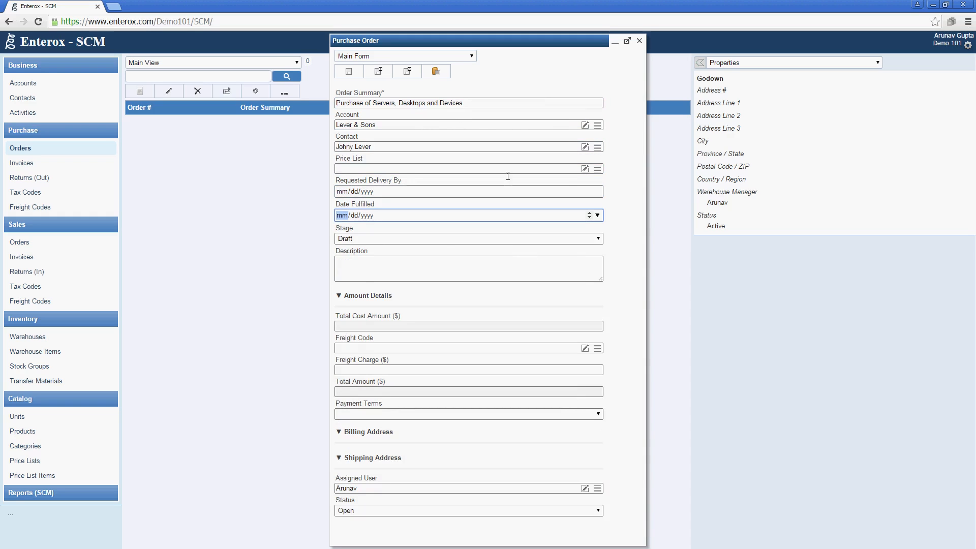
# Set the requested delivery date to 15 March 2016 and save the order
pyautogui.click(598, 192)
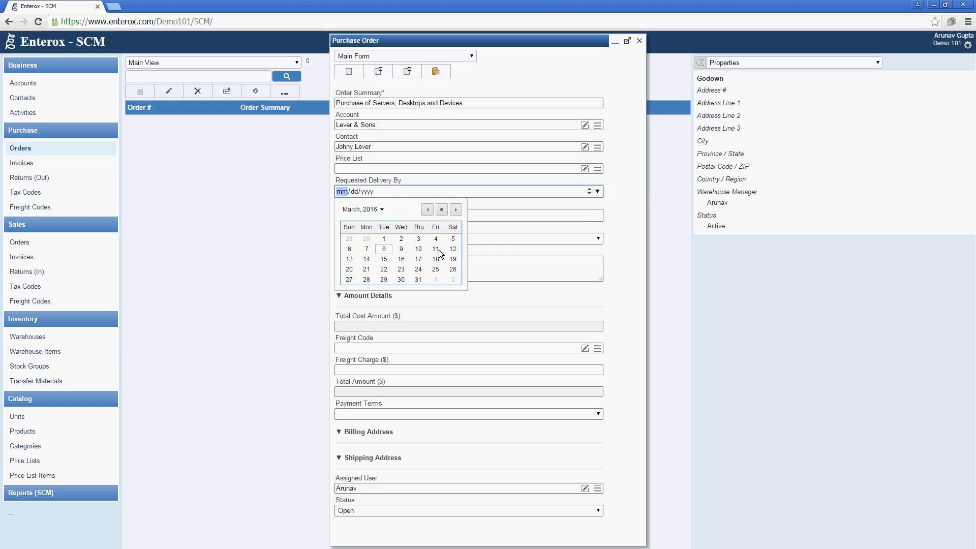
pyautogui.click(384, 259)
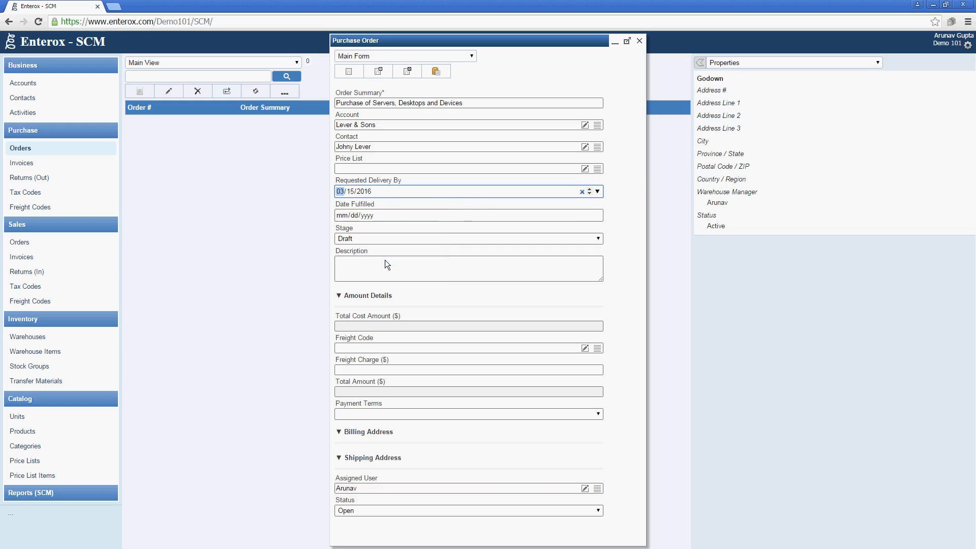
pyautogui.click(402, 268)
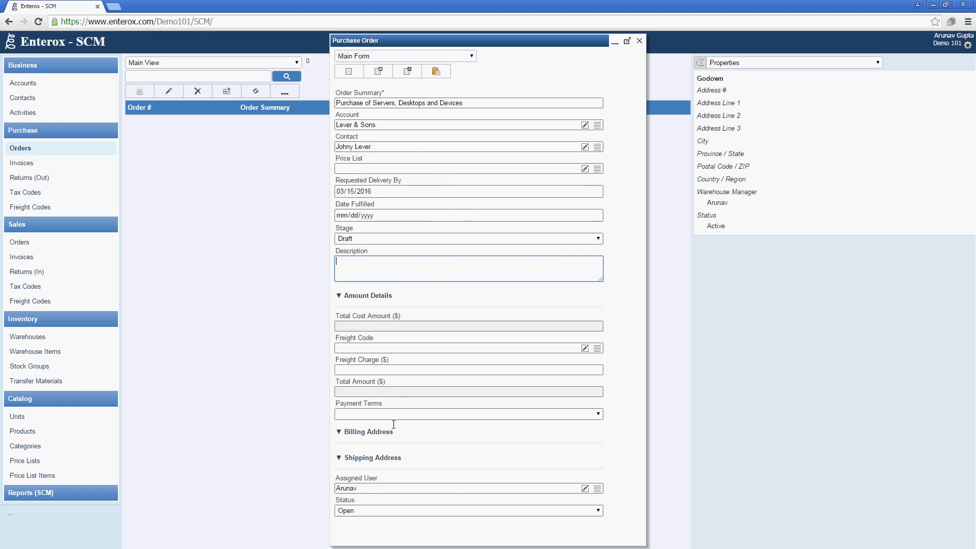
pyautogui.click(401, 73)
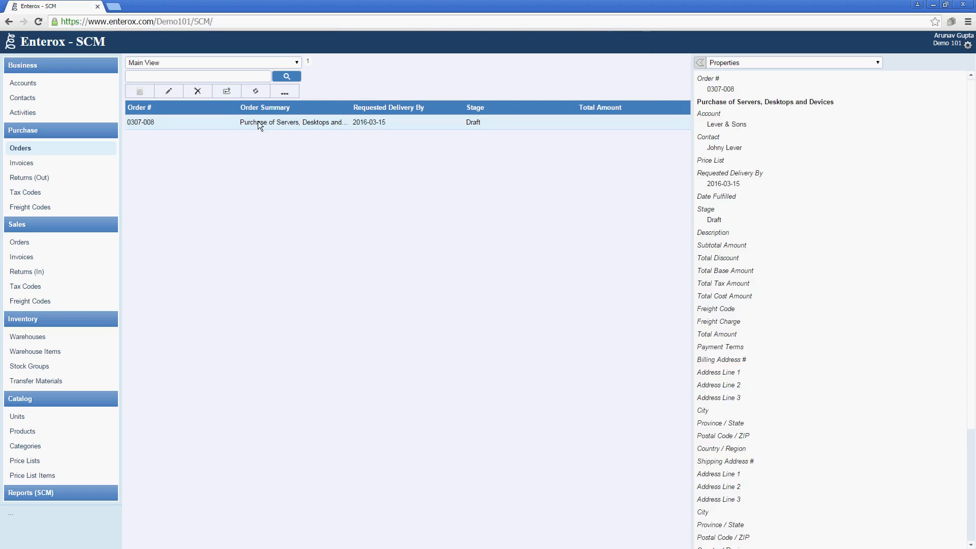
# Switch the right panel from Documents to the order's Purchase Order - Product Line Items view
pyautogui.click(745, 66)
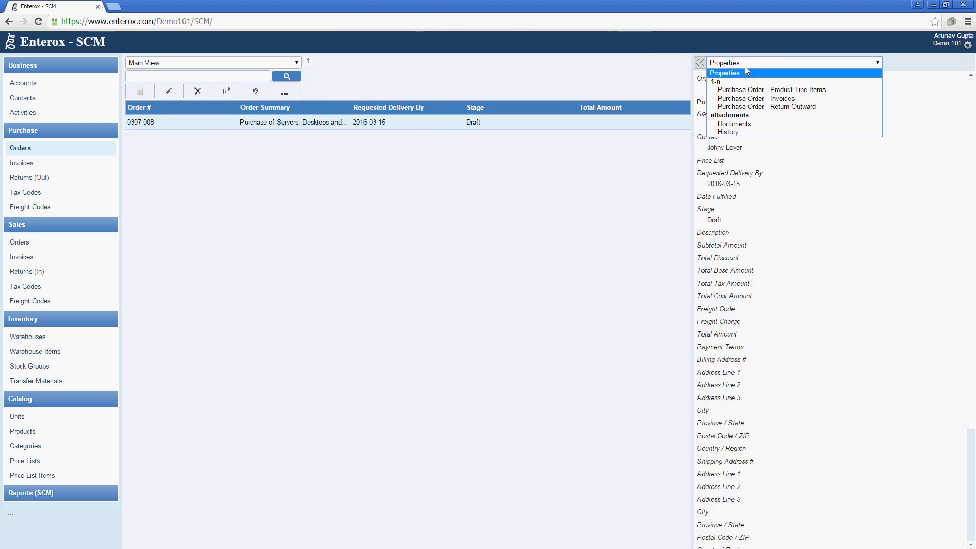
pyautogui.click(740, 124)
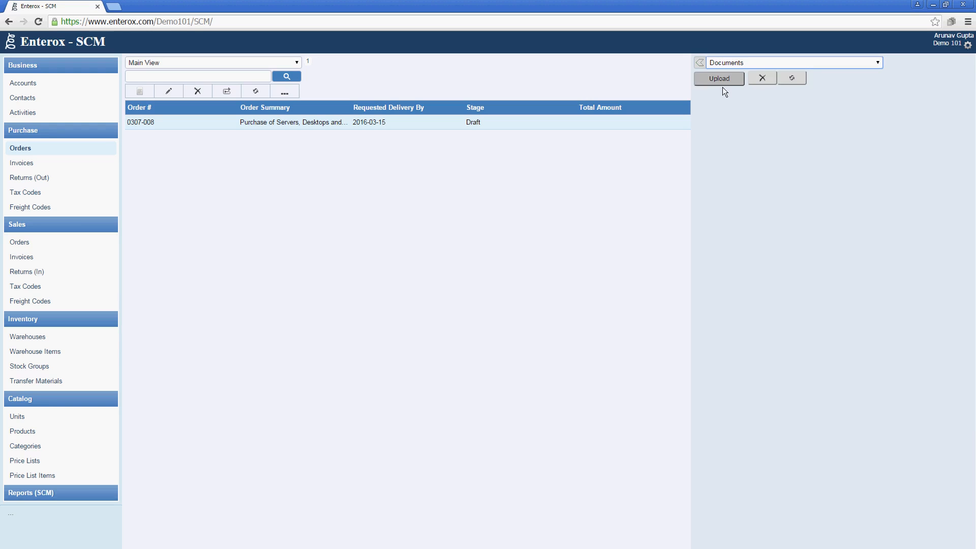
pyautogui.click(710, 114)
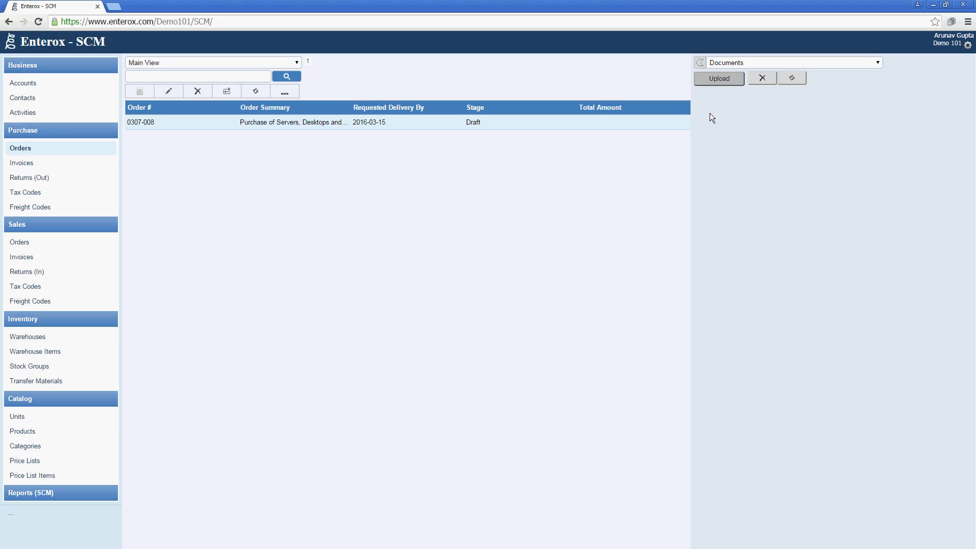
pyautogui.click(779, 65)
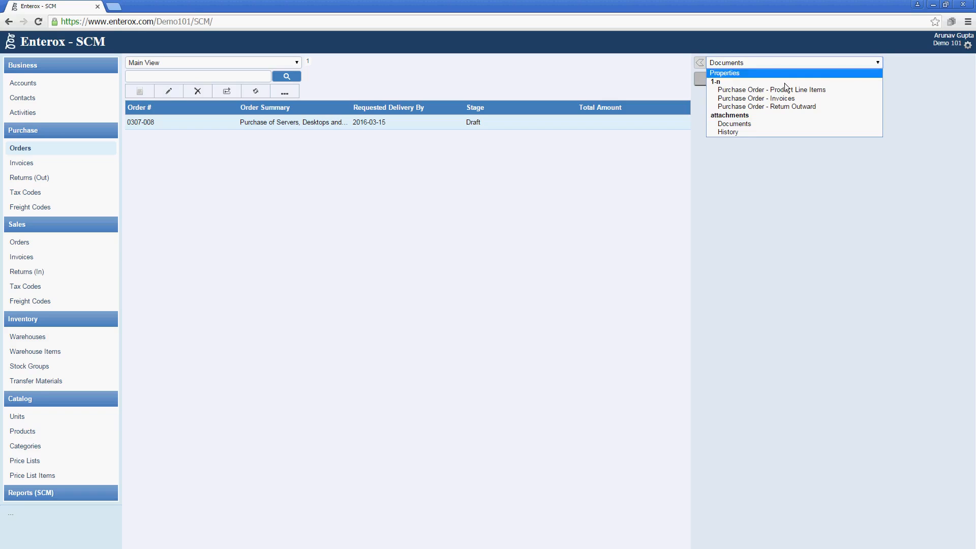
pyautogui.click(785, 90)
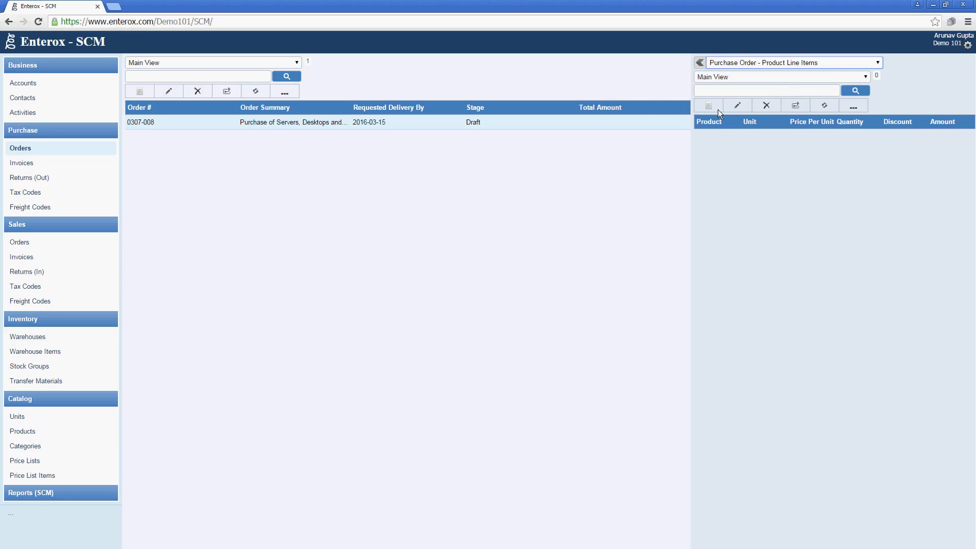
# Add a new line item for Enterox Server Xion E5 RM 2U at price 2000, quantity 10
pyautogui.click(718, 108)
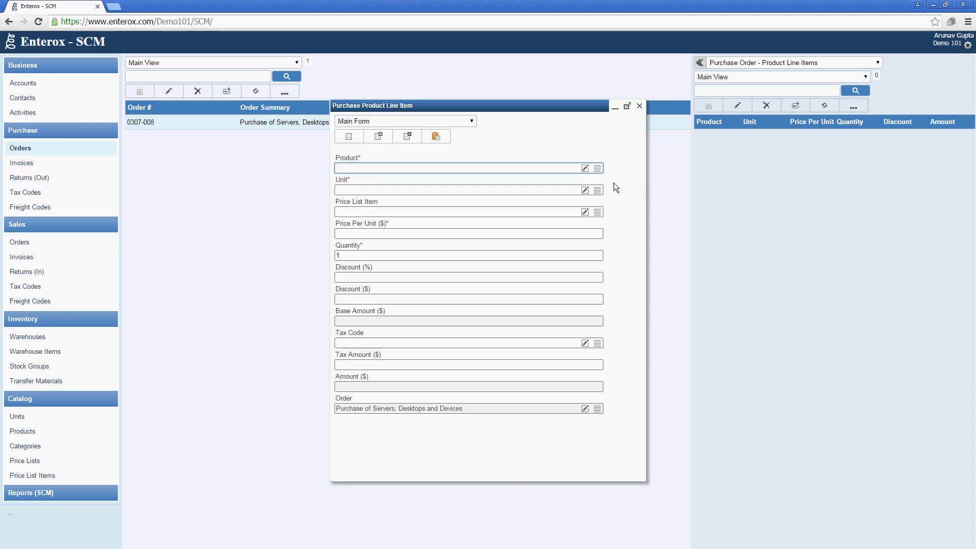
pyautogui.click(600, 170)
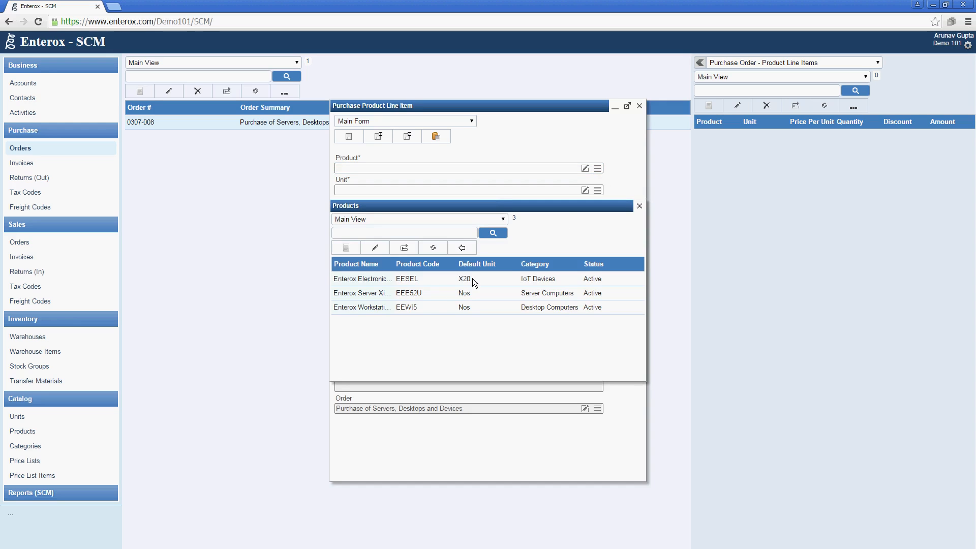
pyautogui.click(440, 297)
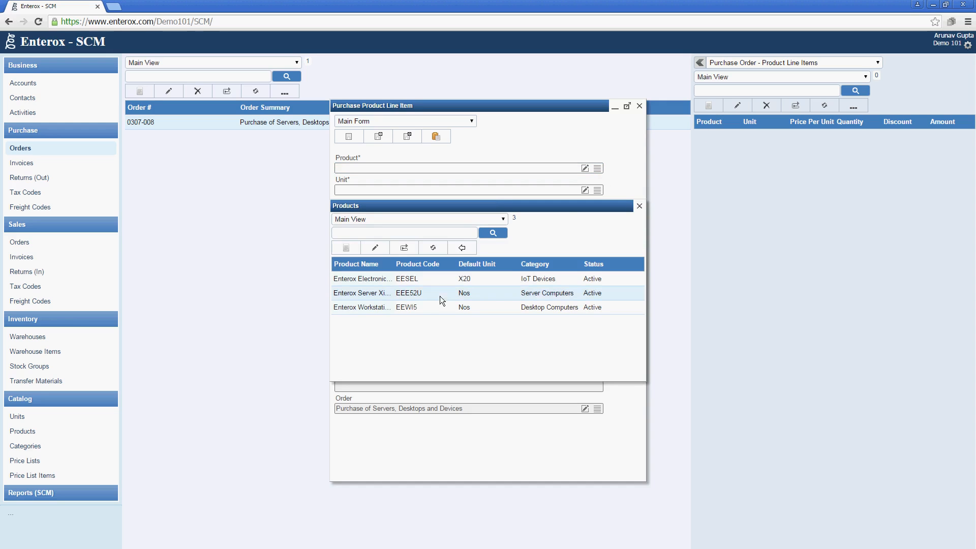
pyautogui.click(461, 248)
pyautogui.click(497, 228)
pyautogui.write('2000')
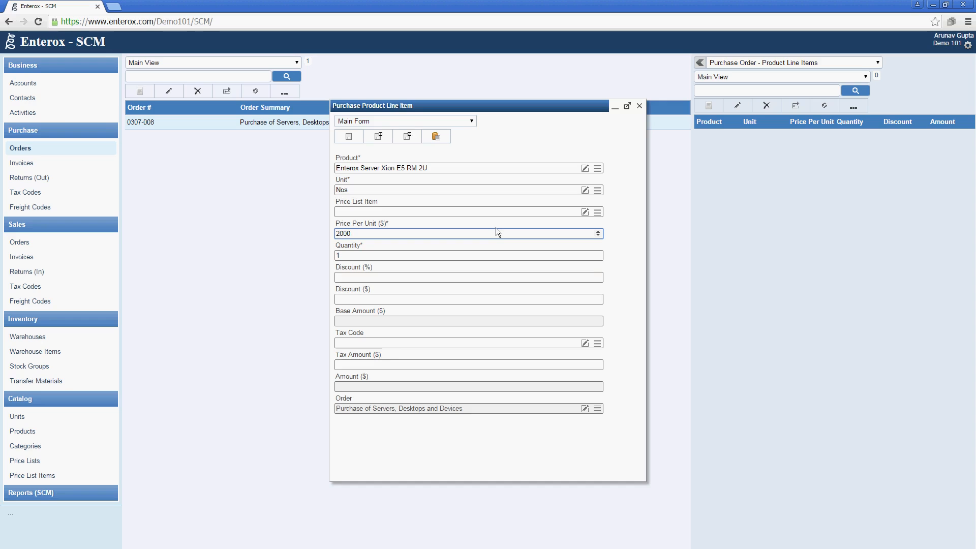
pyautogui.press('Tab')
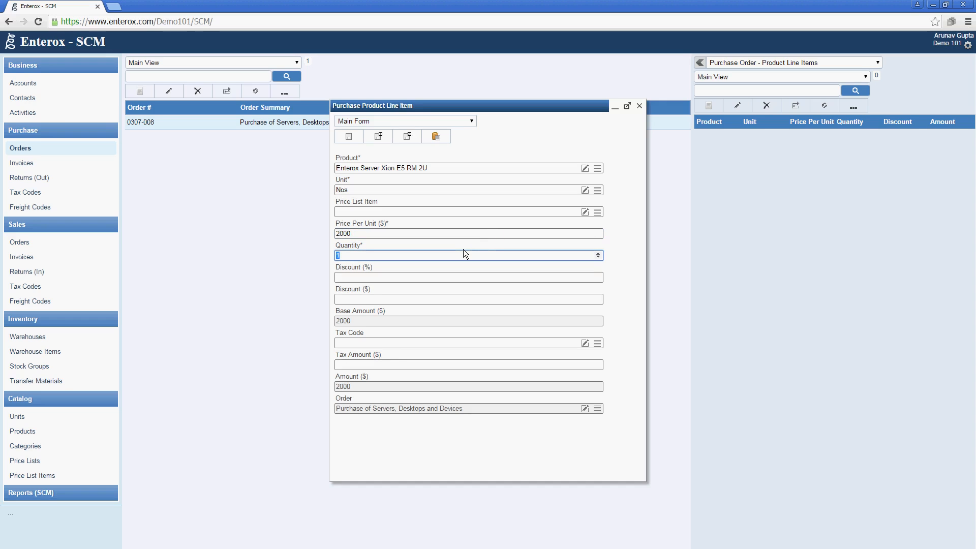
pyautogui.write('10')
pyautogui.press('Tab')
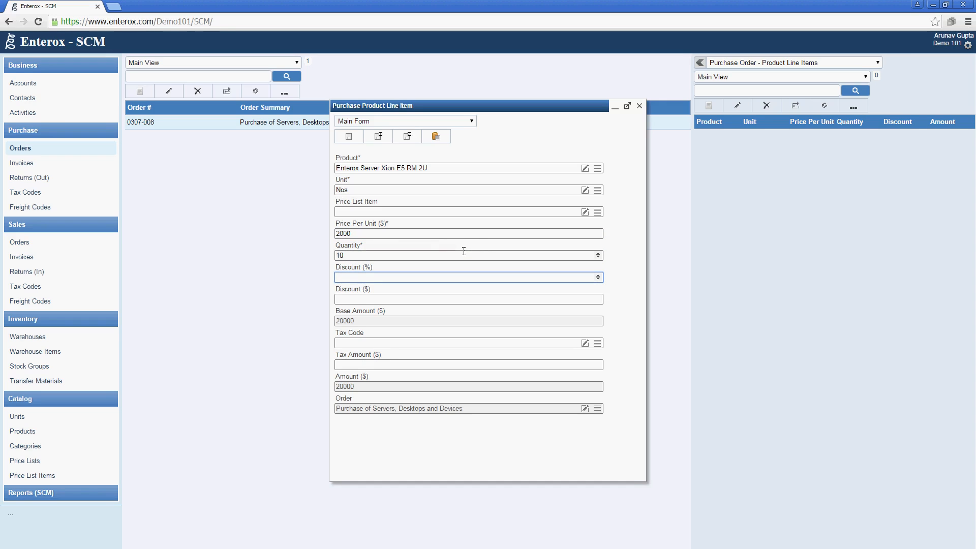
pyautogui.press('Tab')
pyautogui.press('Tab')
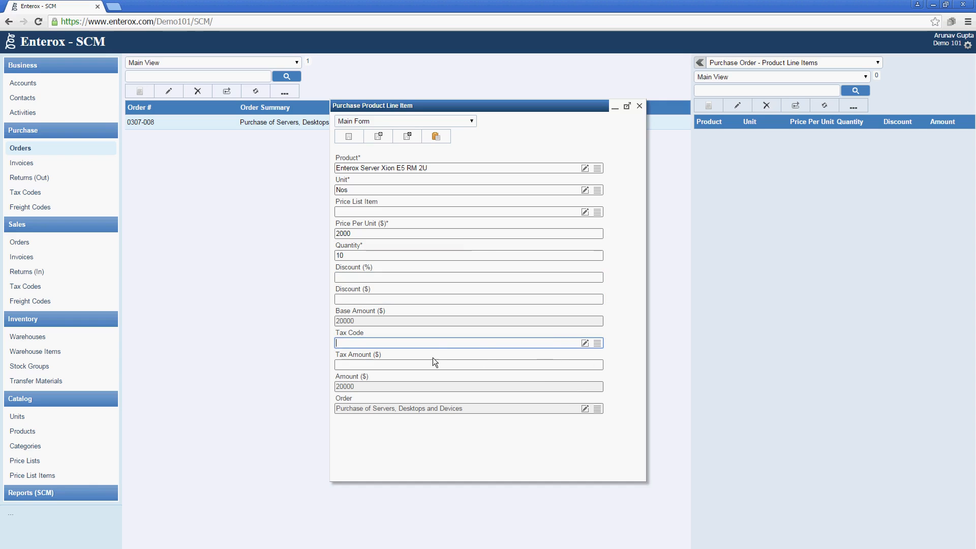
# Create tax code VAT at 5.5%, apply it, and save the server line item
pyautogui.click(586, 343)
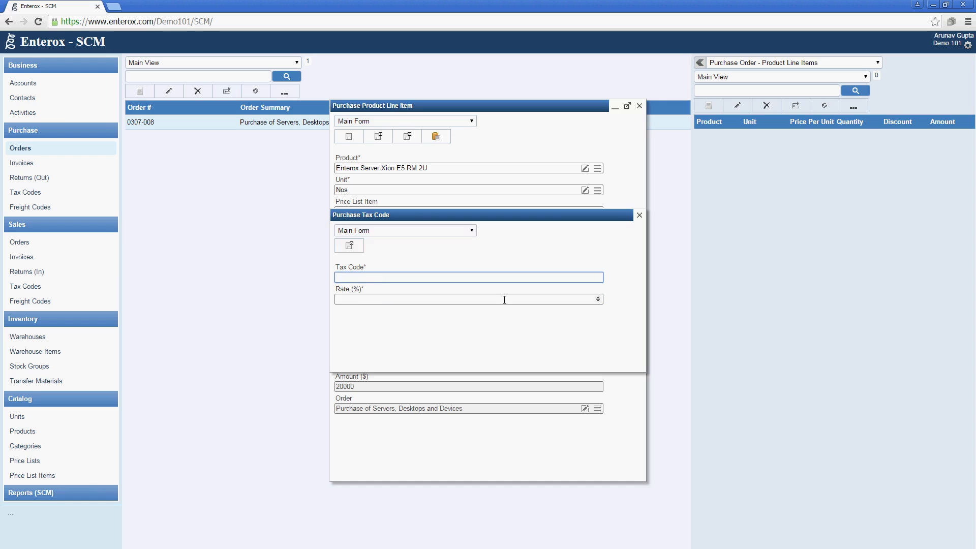
pyautogui.write('VAT')
pyautogui.press('Tab')
pyautogui.write('5.5')
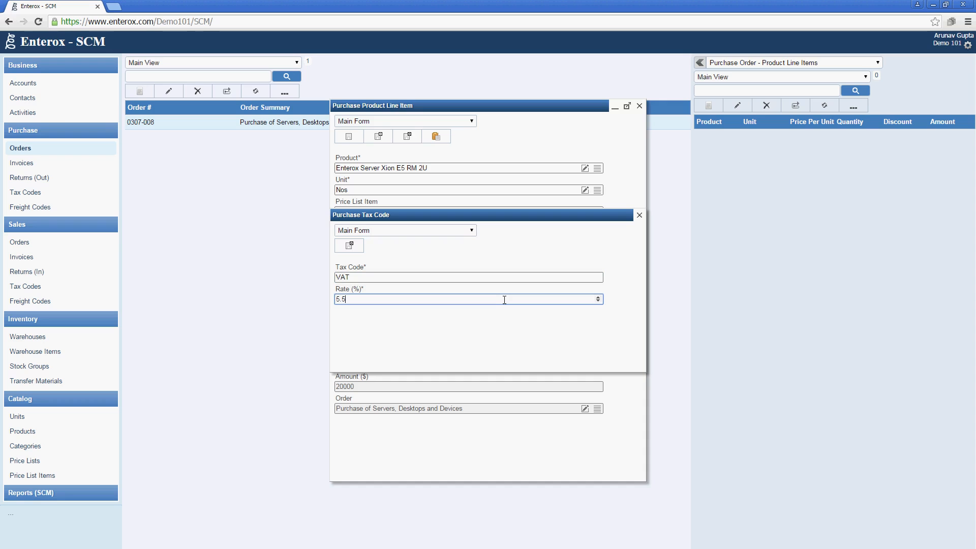
pyautogui.click(347, 246)
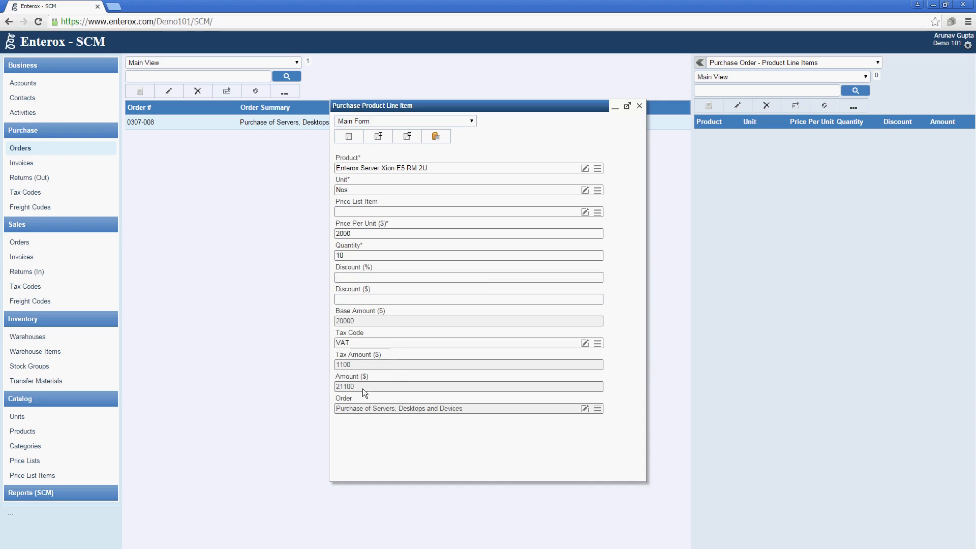
pyautogui.click(415, 134)
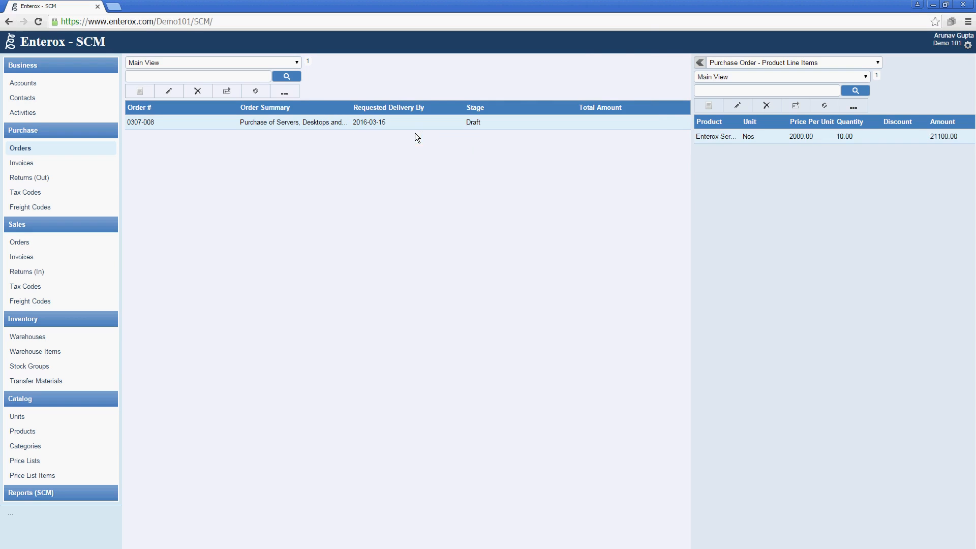
# Add another line item for Enterox Workstation i5 at price 400, quantity 50
pyautogui.click(720, 101)
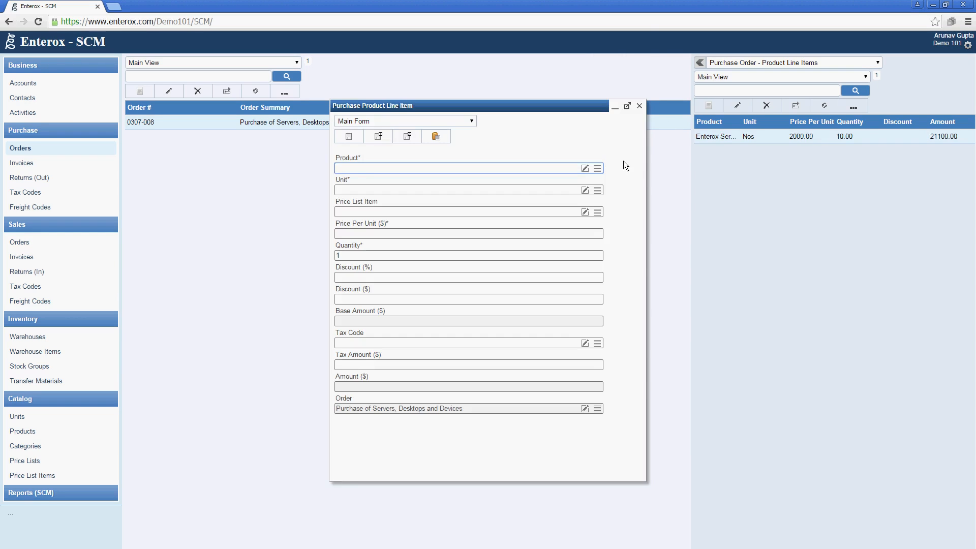
pyautogui.click(602, 167)
pyautogui.click(386, 305)
pyautogui.click(461, 247)
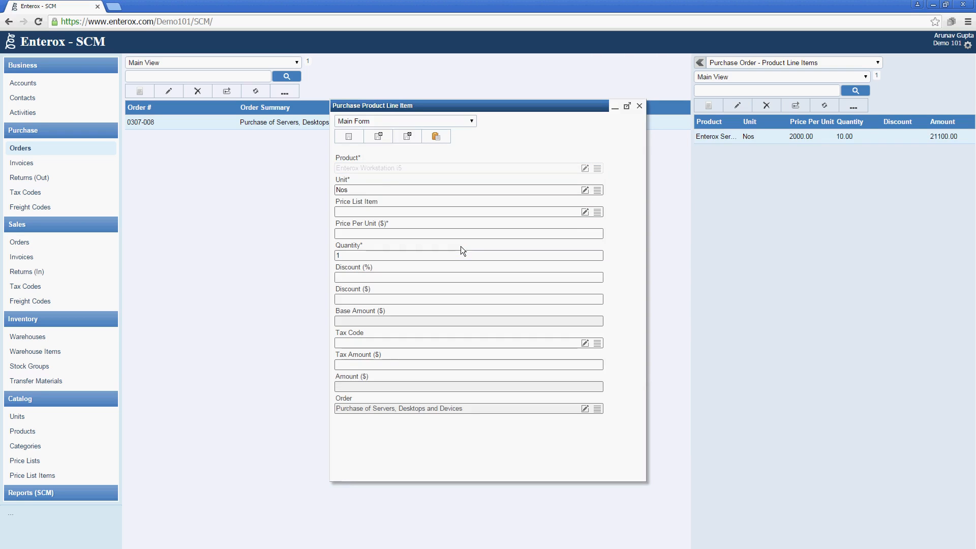
pyautogui.click(502, 232)
pyautogui.write('400')
pyautogui.press('Tab')
pyautogui.write('50')
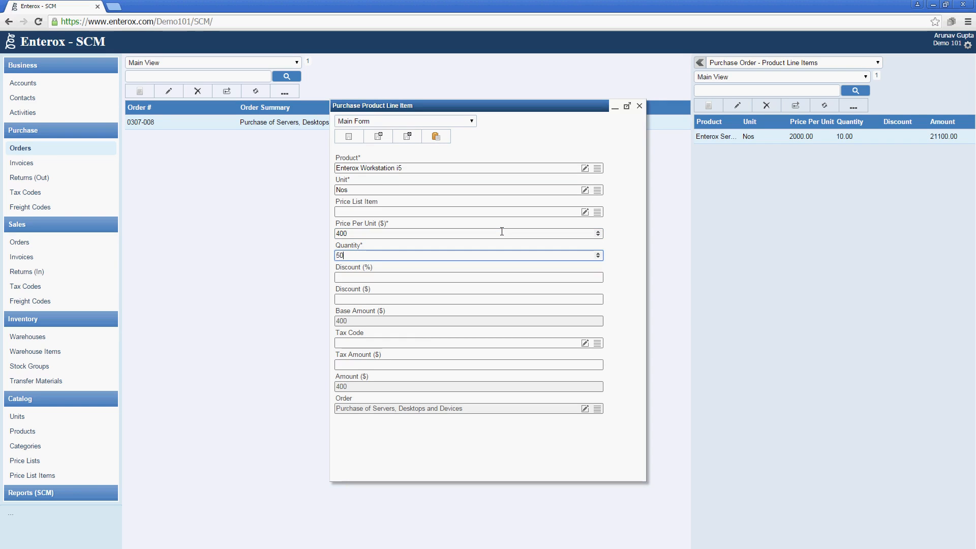
pyautogui.press('Tab')
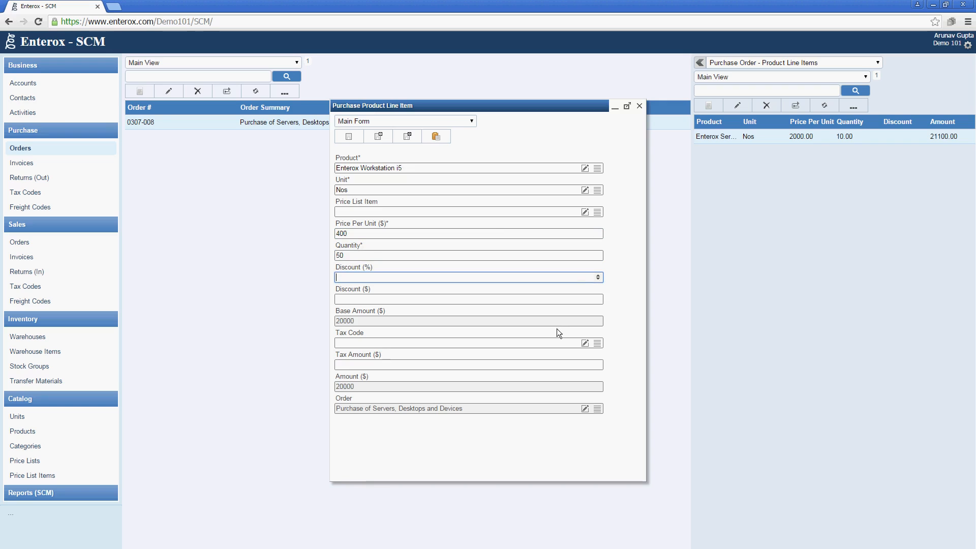
# Apply the existing VAT tax code and save the workstation line item
pyautogui.click(598, 344)
pyautogui.click(414, 290)
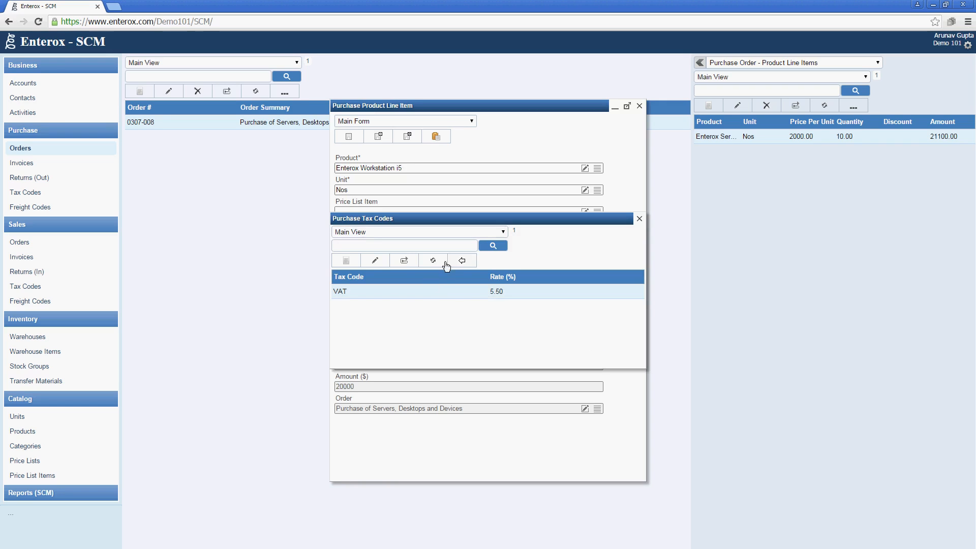
pyautogui.click(451, 261)
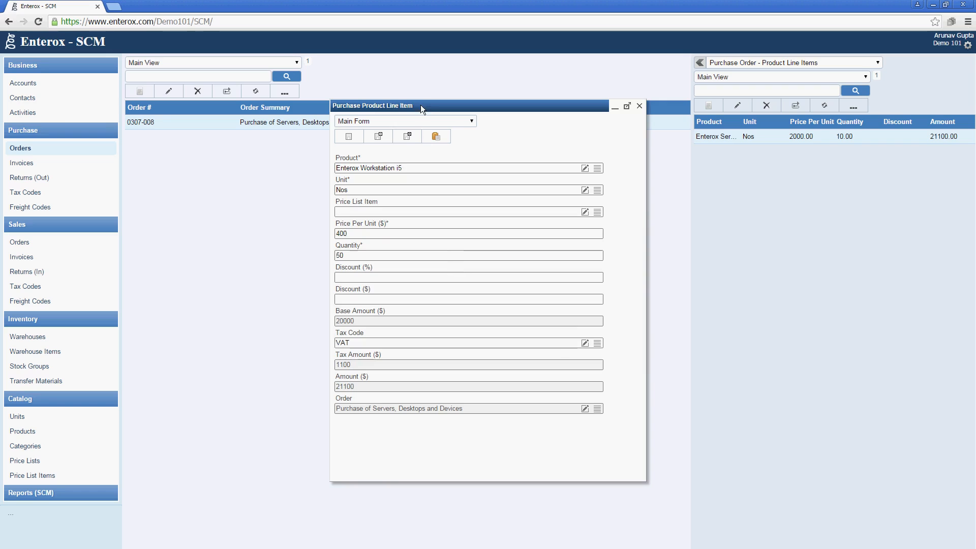
pyautogui.click(408, 135)
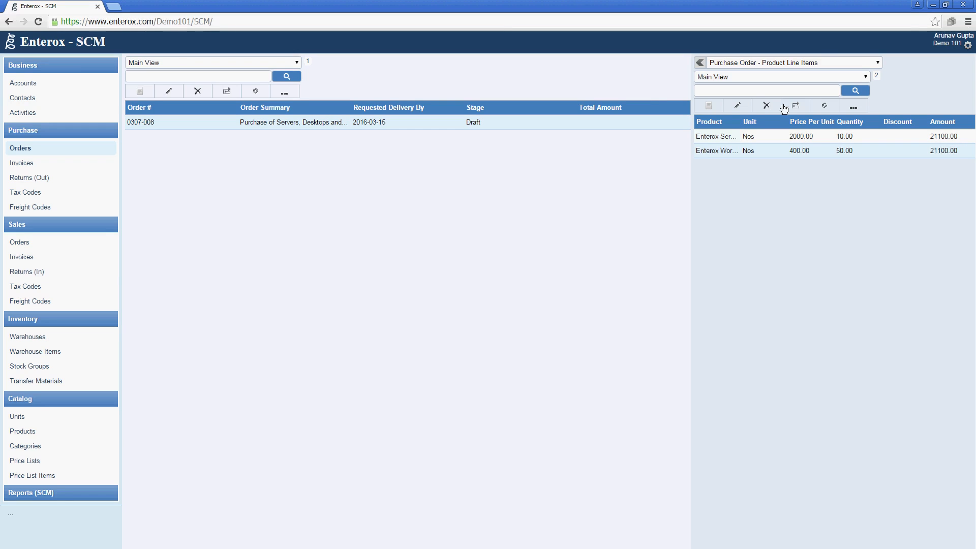
# Add a third line item for Enterox Electronic Shelf Edge Label at price 500, quantity 10
pyautogui.click(710, 106)
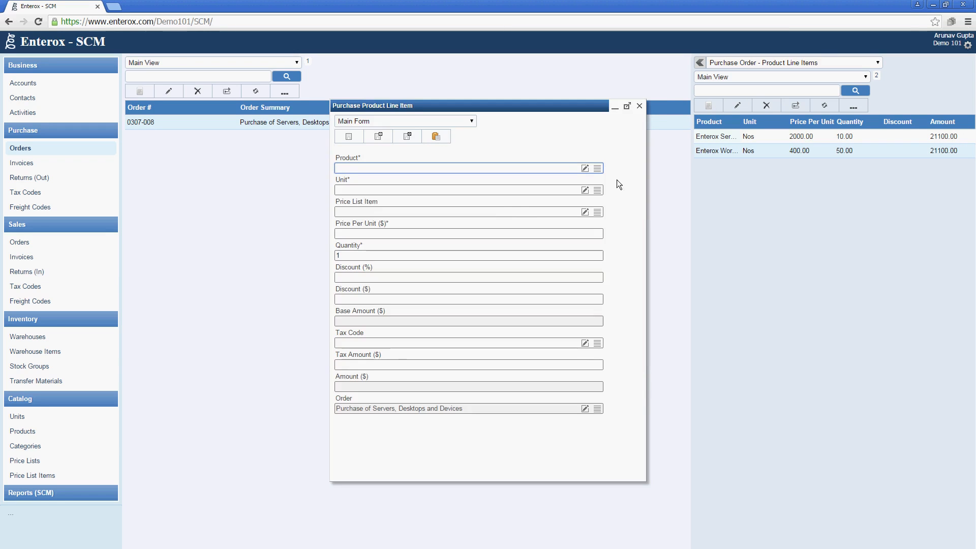
pyautogui.click(597, 168)
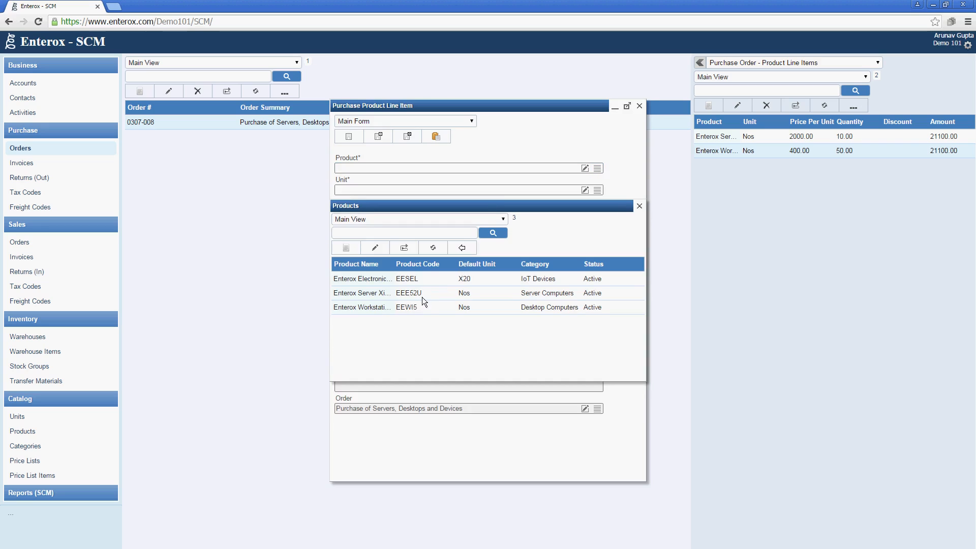
pyautogui.click(431, 276)
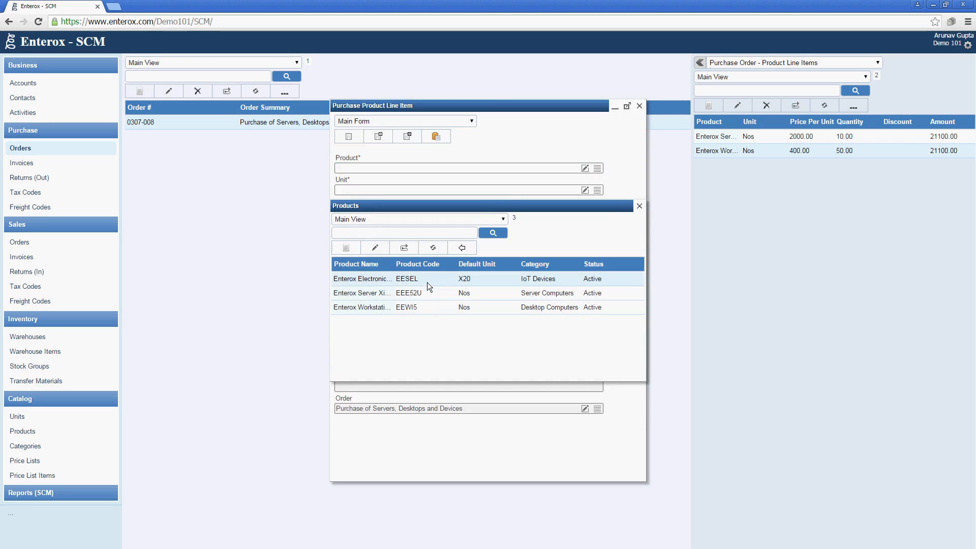
pyautogui.click(461, 248)
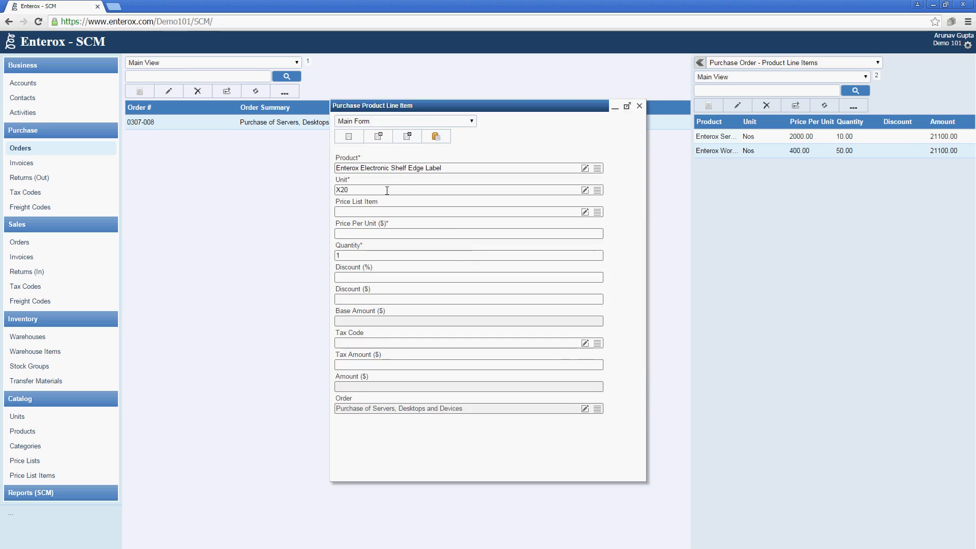
pyautogui.click(529, 233)
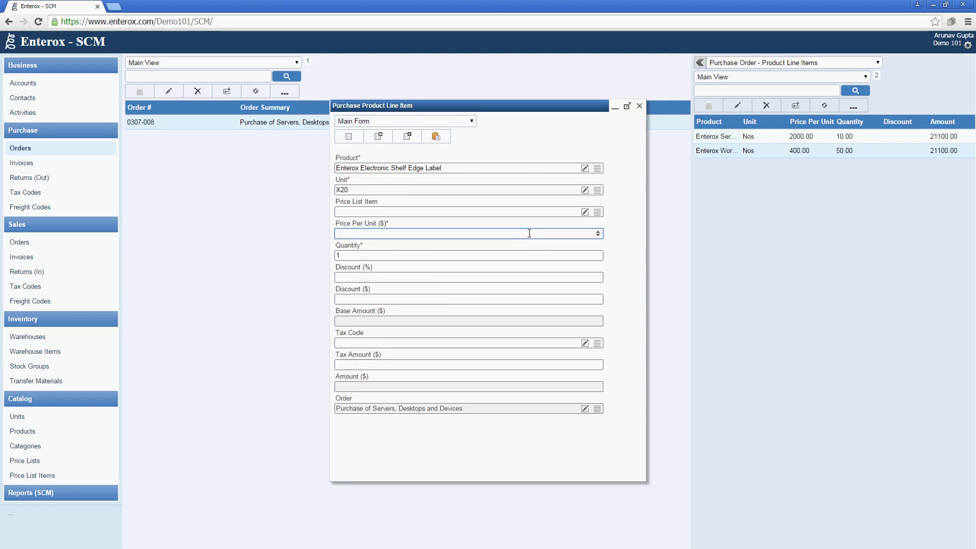
pyautogui.write('500')
pyautogui.press('Tab')
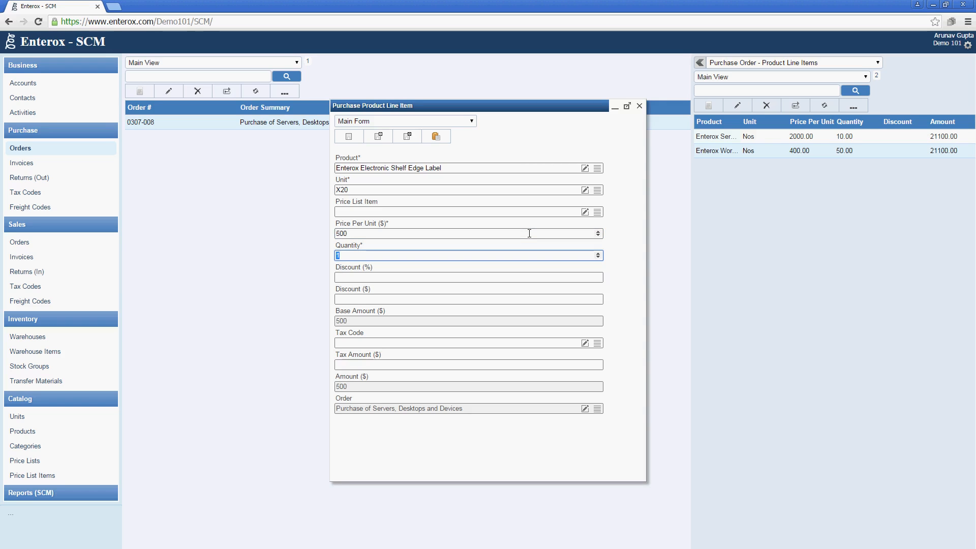
pyautogui.write('10')
pyautogui.press('Tab')
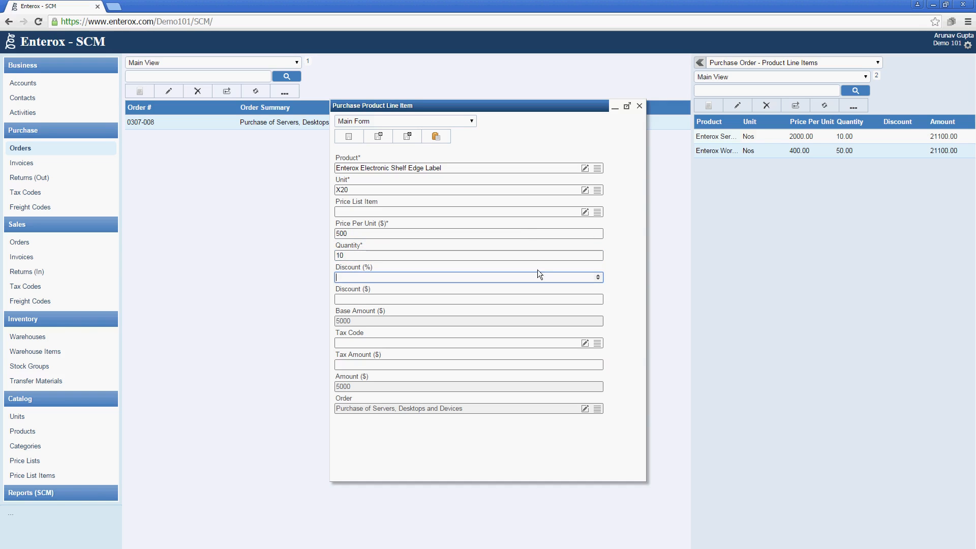
# Apply the VAT tax code and save the shelf edge label line item
pyautogui.click(587, 345)
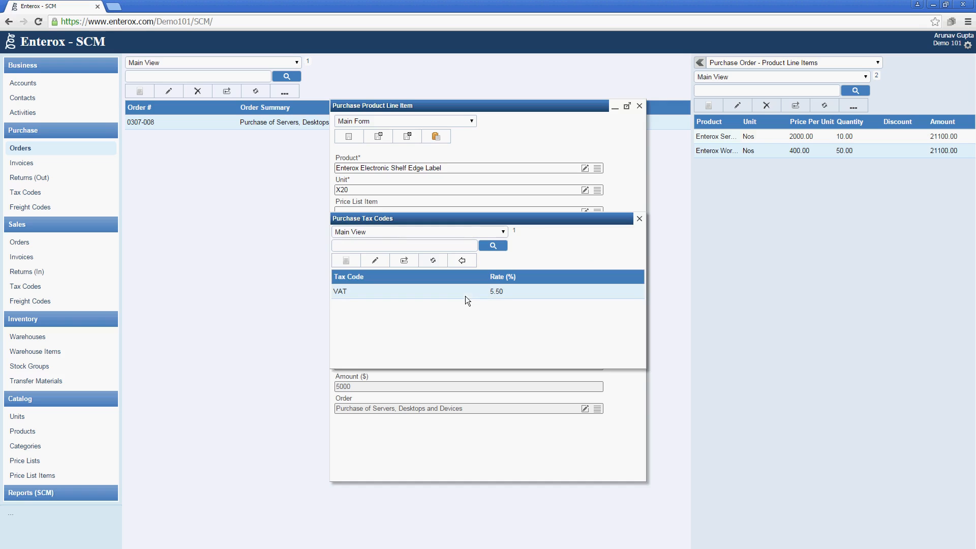
pyautogui.click(468, 263)
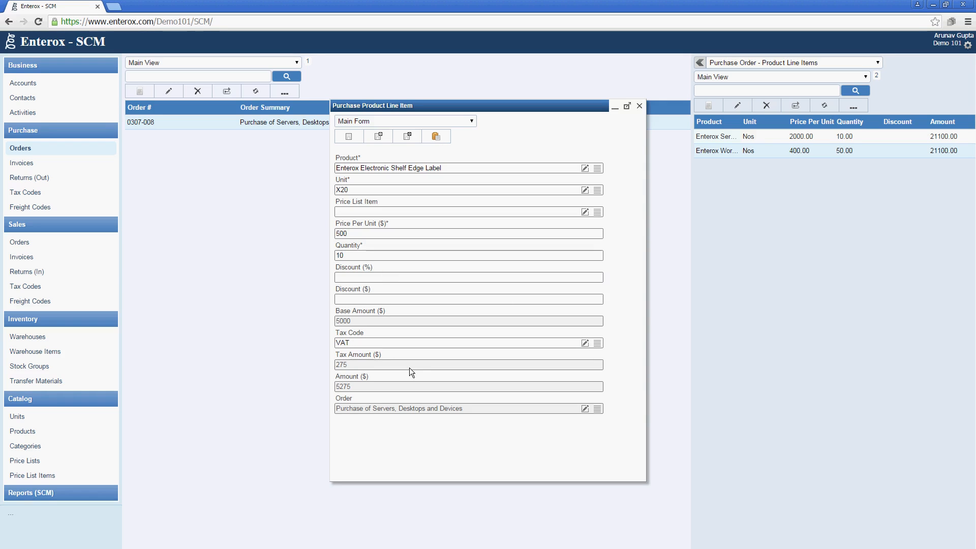
pyautogui.click(407, 137)
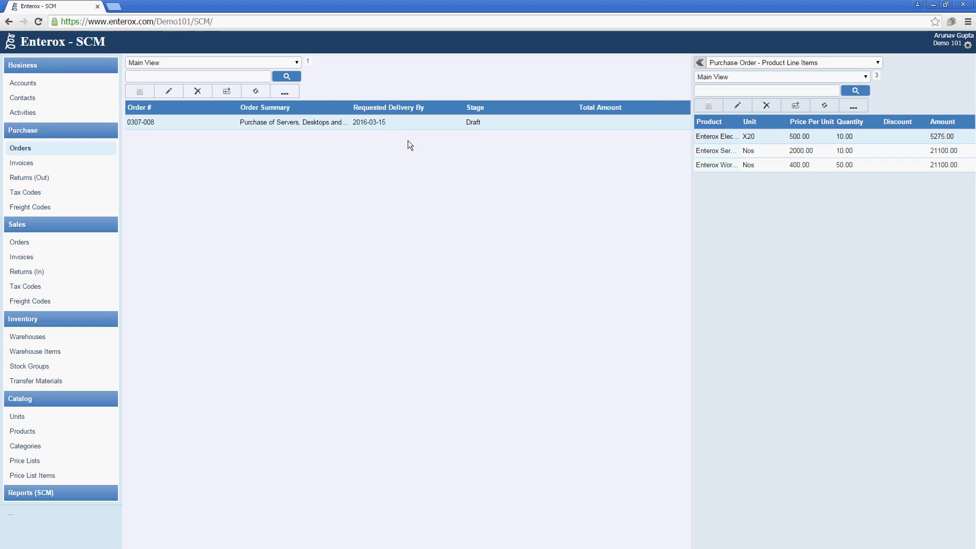
# Refresh the orders list and open order 0307-008 with its amount details expanded
pyautogui.click(247, 89)
pyautogui.doubleClick(425, 123)
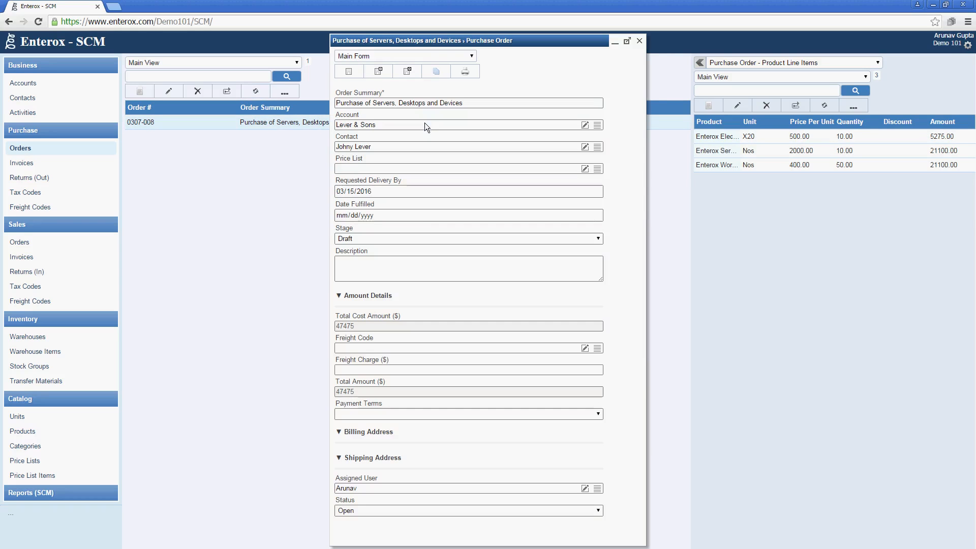
pyautogui.click(395, 297)
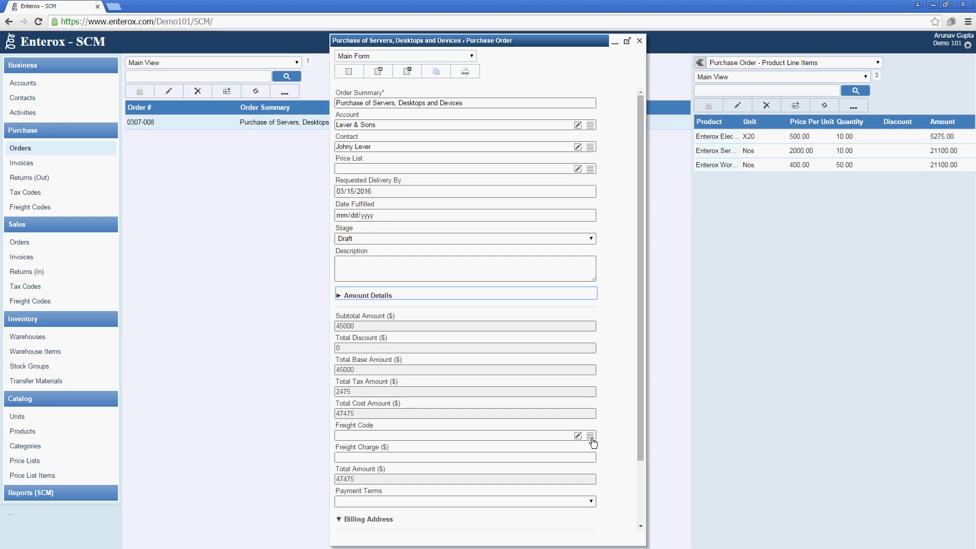
# Set payment terms to Net 30 and stage to Closed - Received, then save the order
pyautogui.click(467, 433)
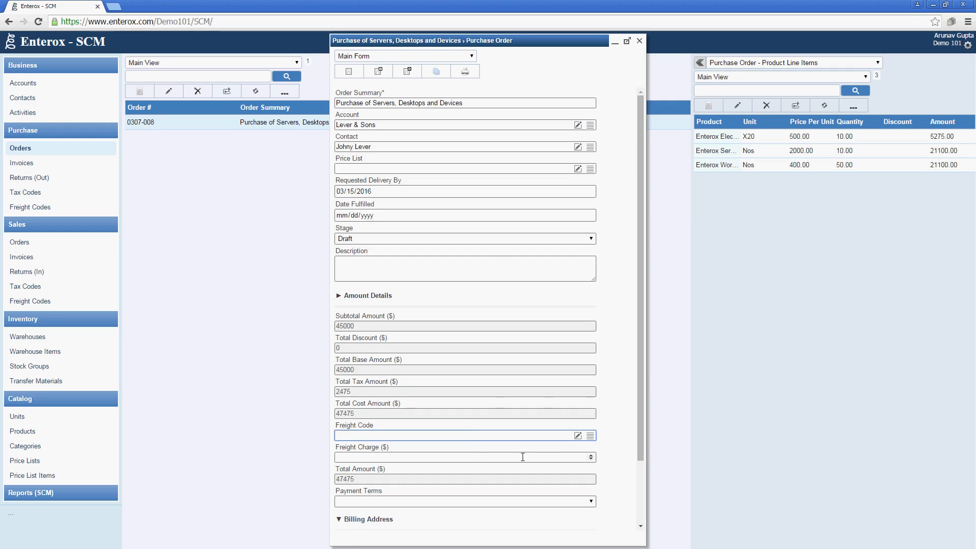
pyautogui.scroll(-3, 518, 464)
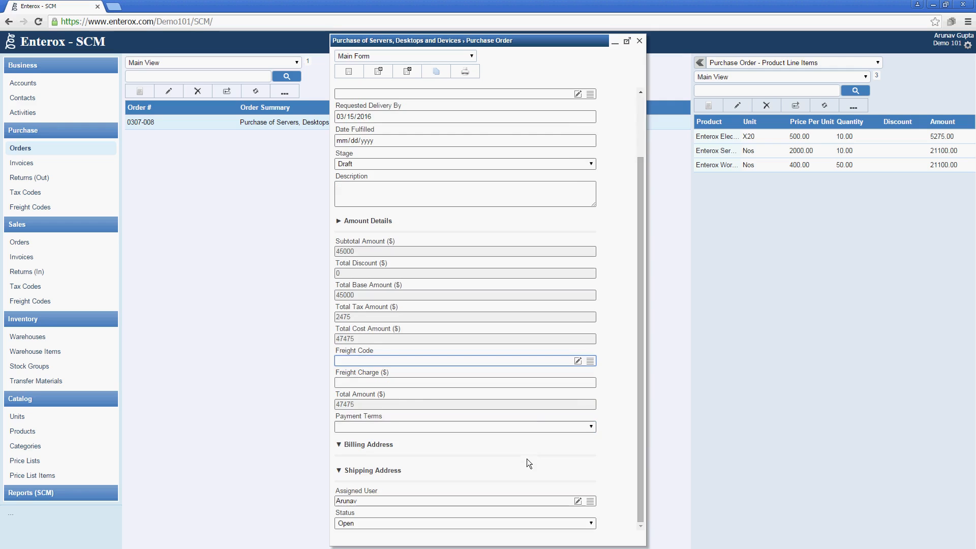
pyautogui.click(523, 430)
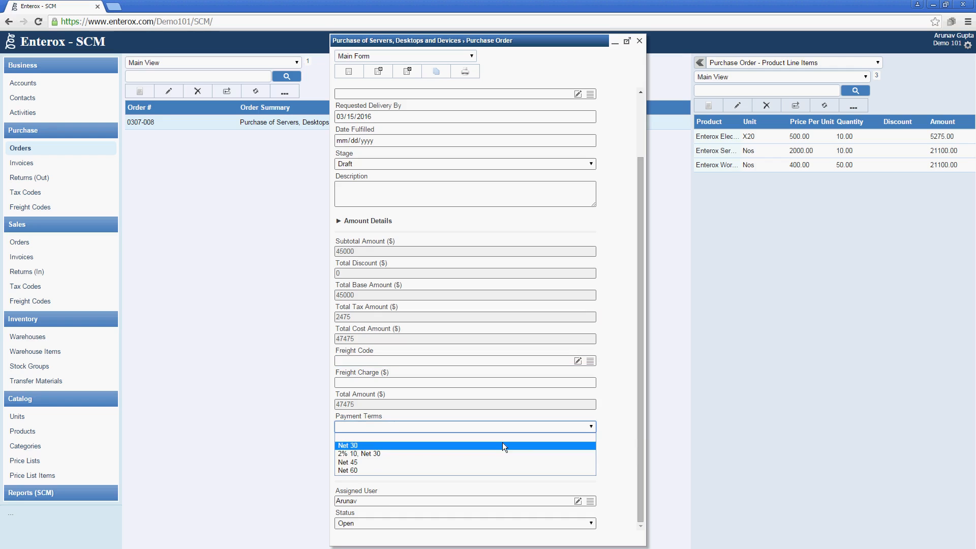
pyautogui.click(503, 445)
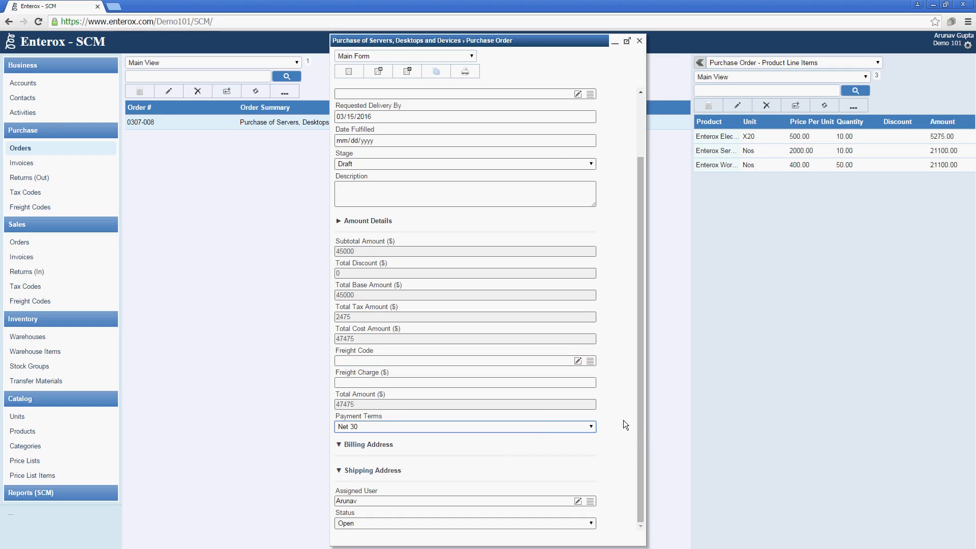
pyautogui.scroll(3, 642, 428)
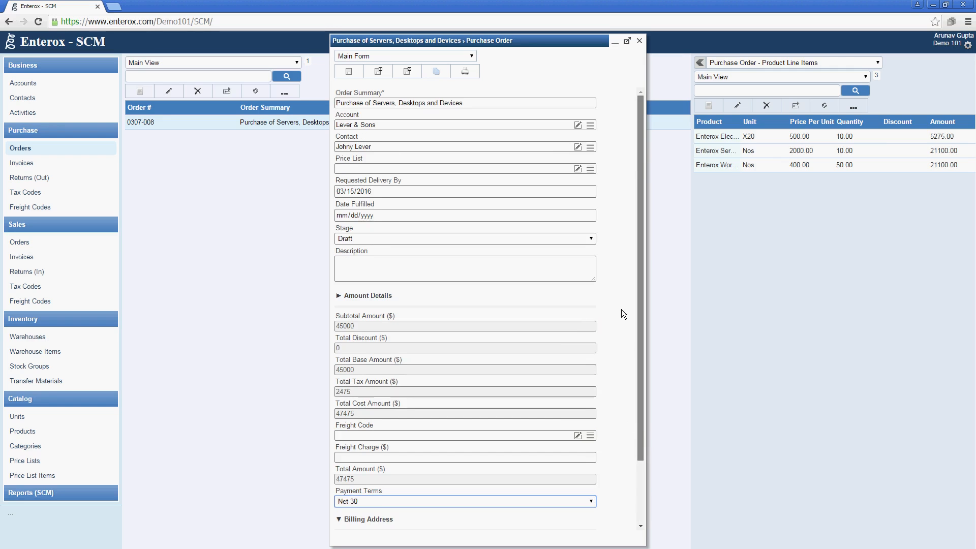
pyautogui.click(578, 236)
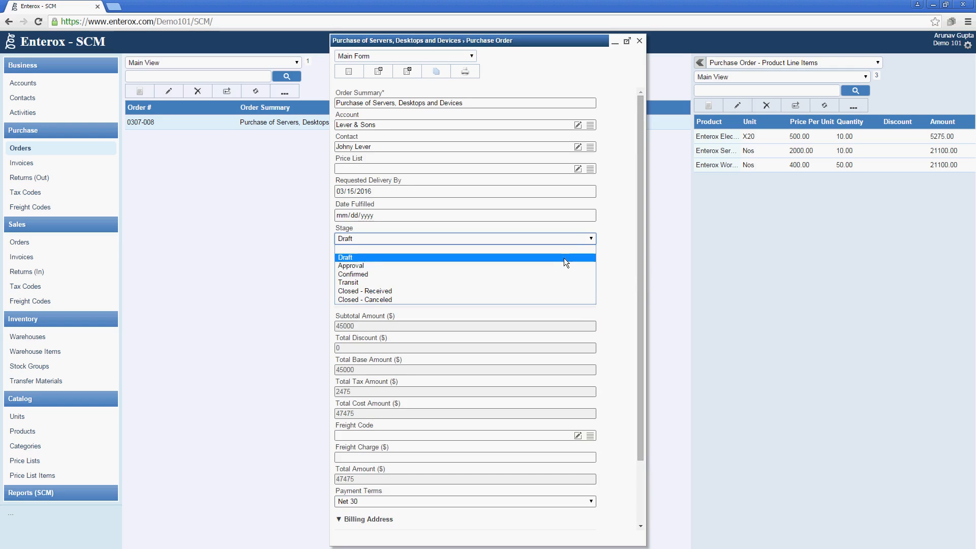
pyautogui.click(550, 291)
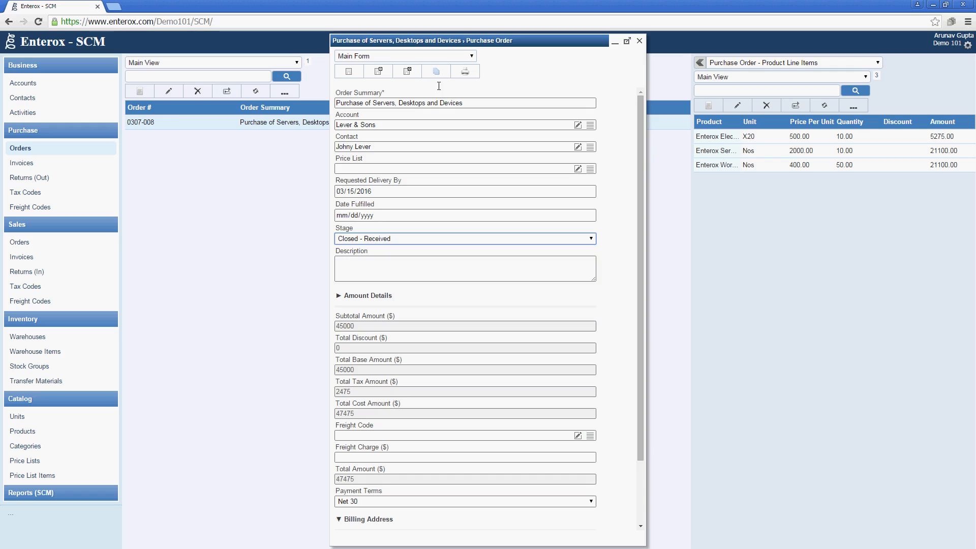
pyautogui.click(416, 75)
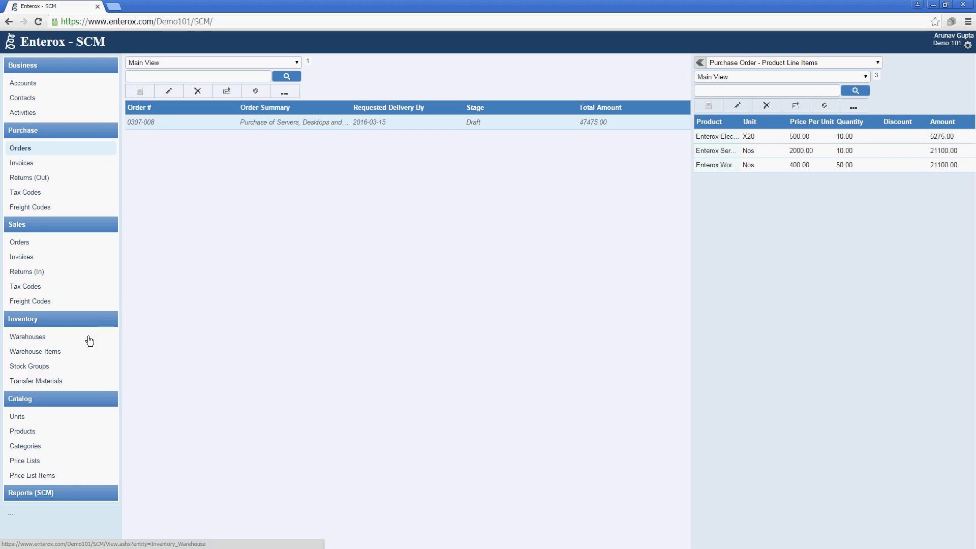
# Go to Inventory > Transfer Materials and start a new Transfer Material record
pyautogui.click(90, 380)
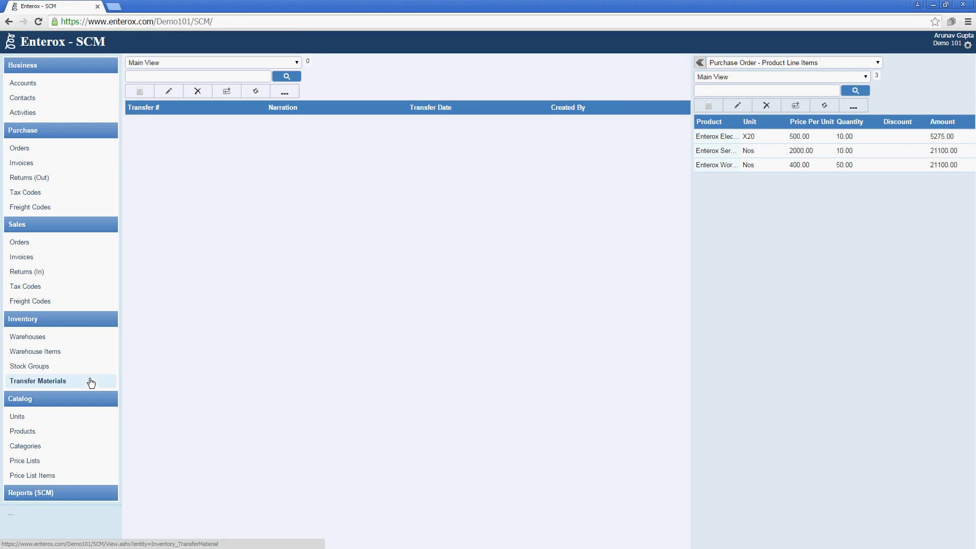
pyautogui.click(132, 89)
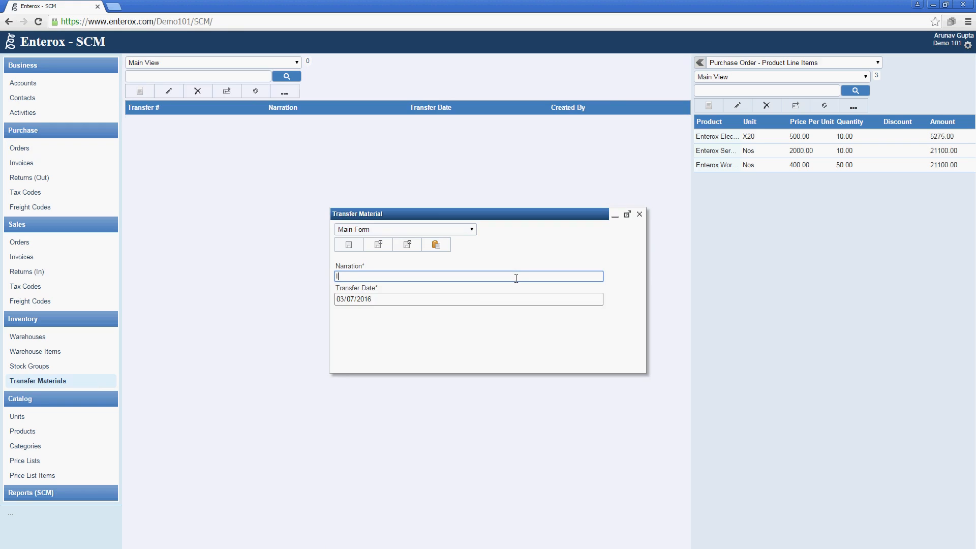
# Enter the narration 'Items Purchased 0307-008' and save the transfer material record
pyautogui.write('Items')
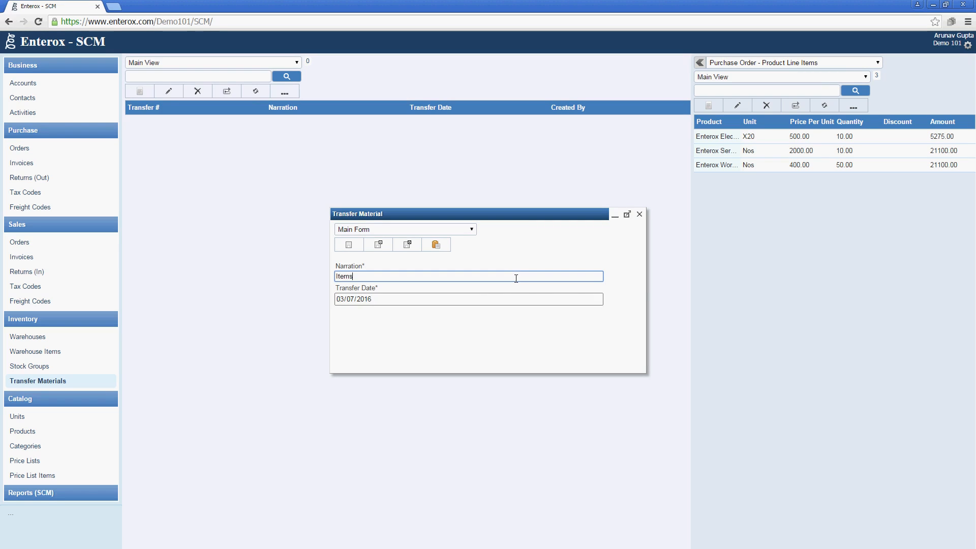
pyautogui.write(' pPurchased')
pyautogui.click(51, 149)
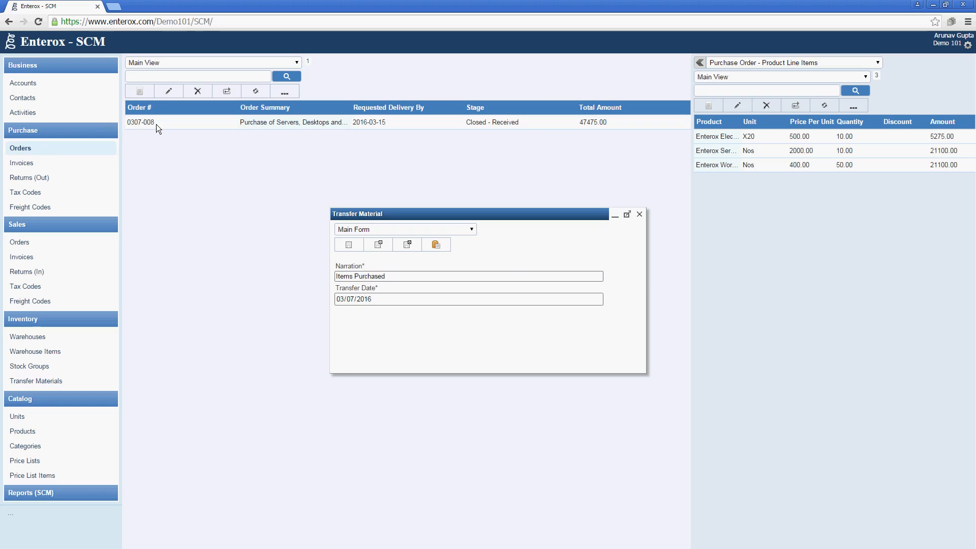
pyautogui.click(421, 278)
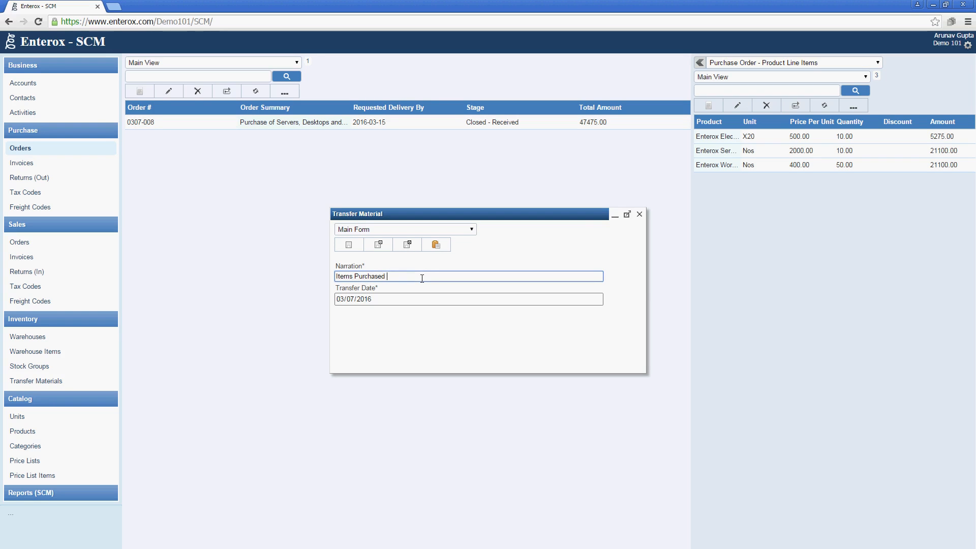
pyautogui.write('0307-008')
pyautogui.click(402, 246)
pyautogui.click(56, 382)
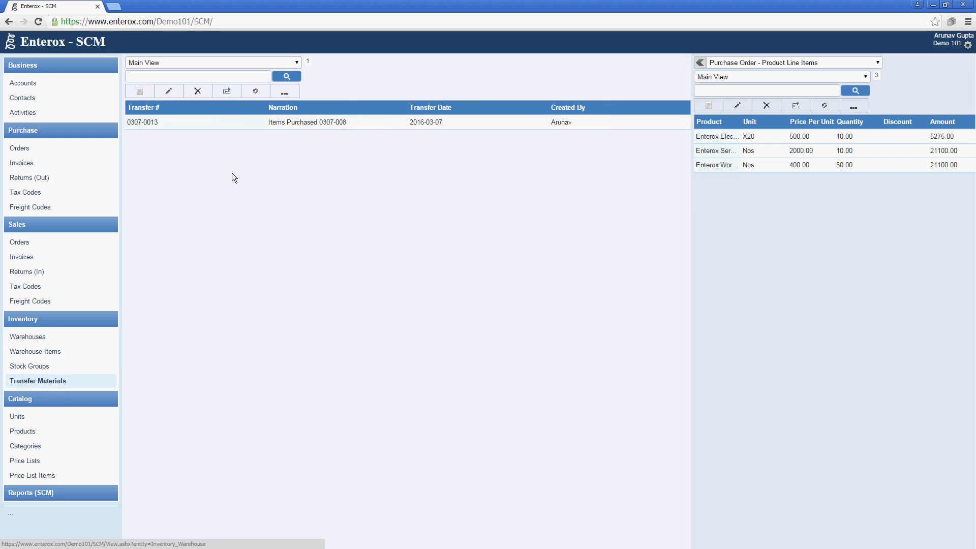
# Select transfer 0307-0013 and show its Transfer Material - Transfer Items list
pyautogui.click(242, 121)
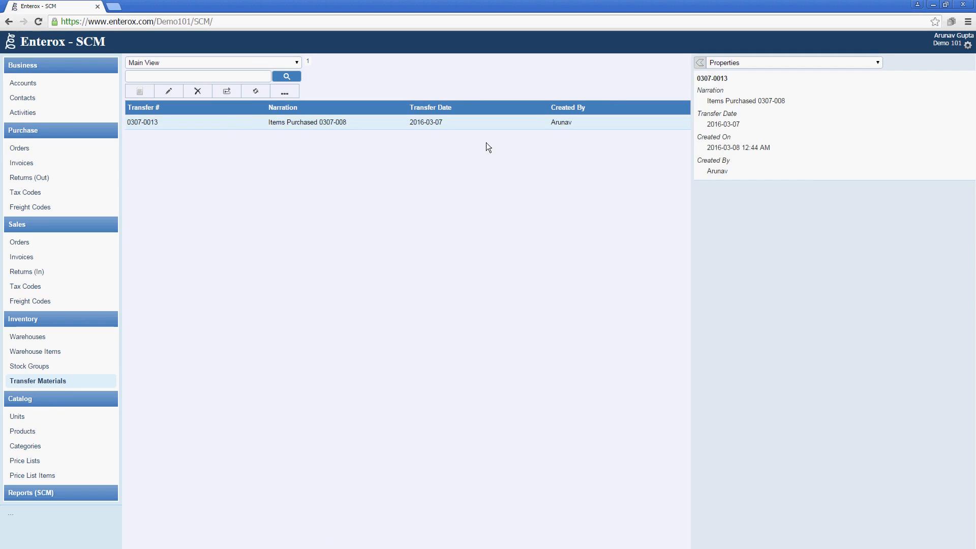
pyautogui.click(786, 65)
pyautogui.click(786, 90)
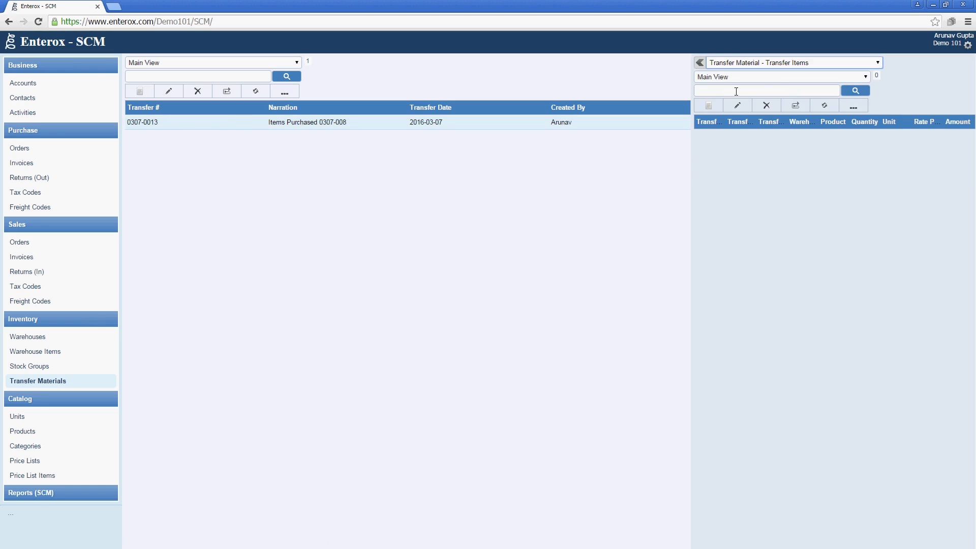
# Start a Received transfer item and paste in the shelf edge label line (10 X20 at 527.5)
pyautogui.click(718, 104)
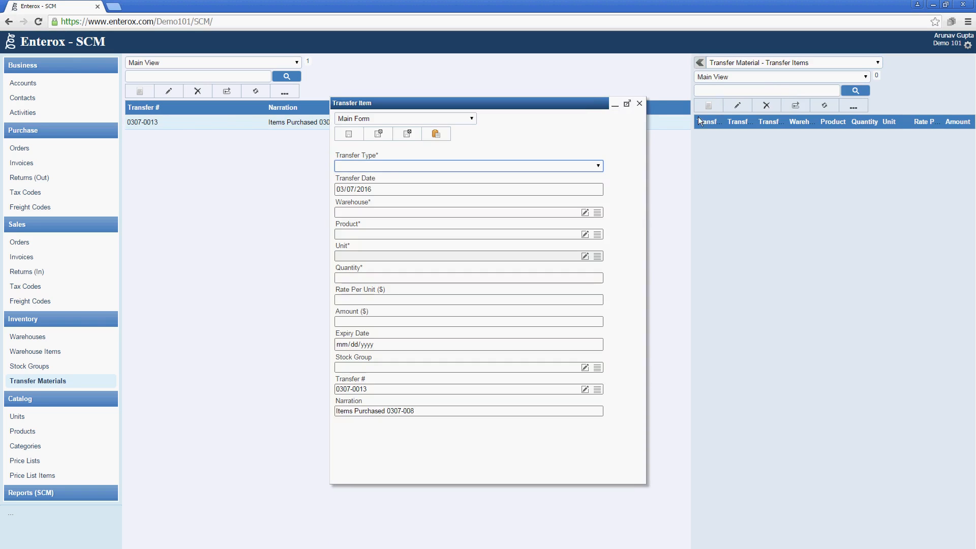
pyautogui.click(587, 164)
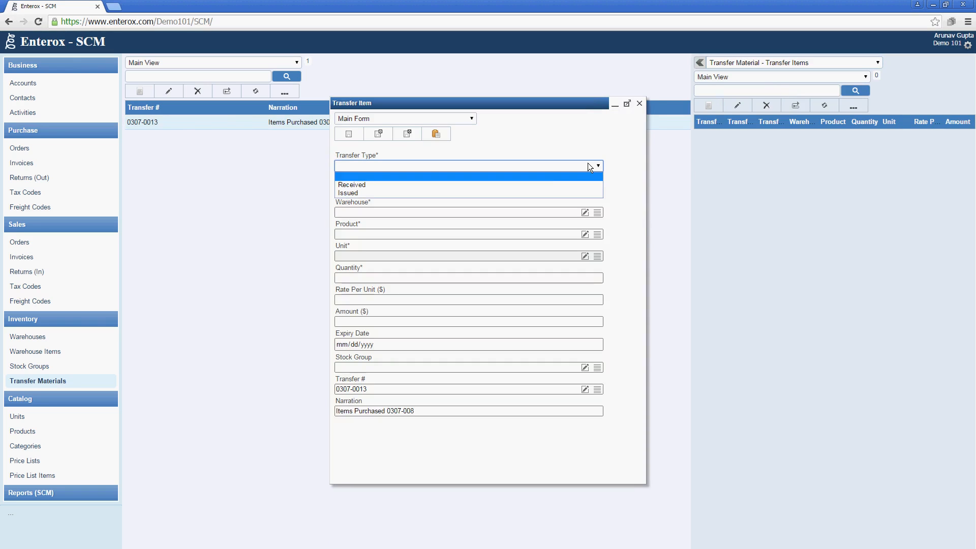
pyautogui.click(535, 185)
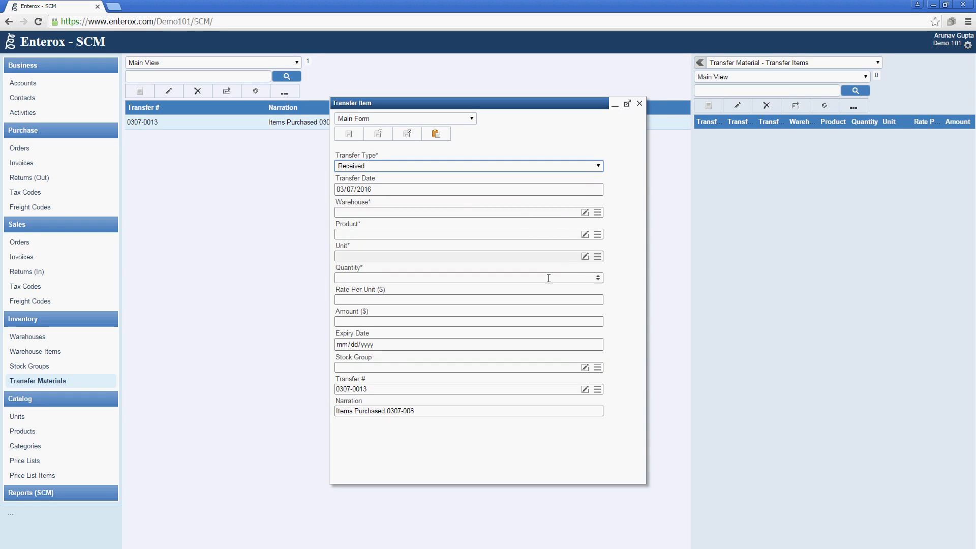
pyautogui.click(56, 151)
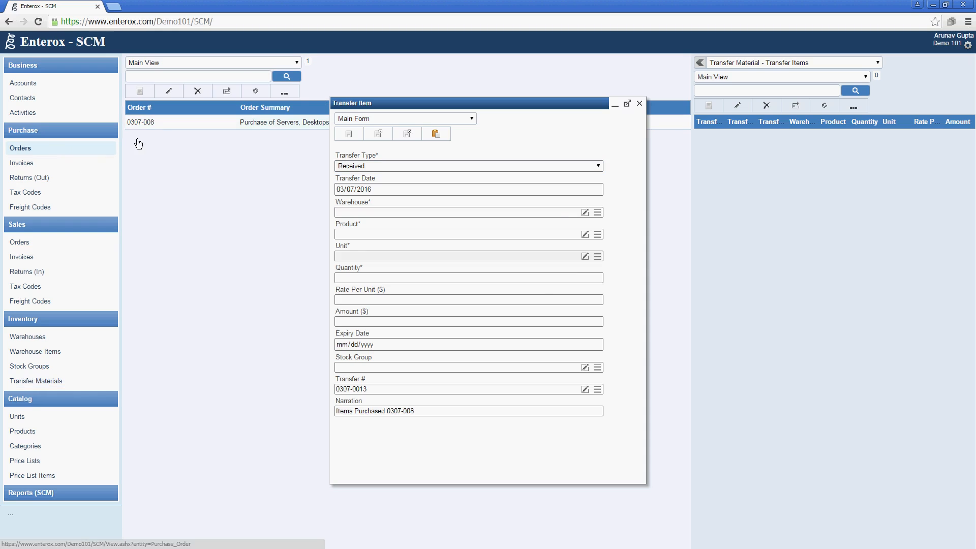
pyautogui.click(160, 122)
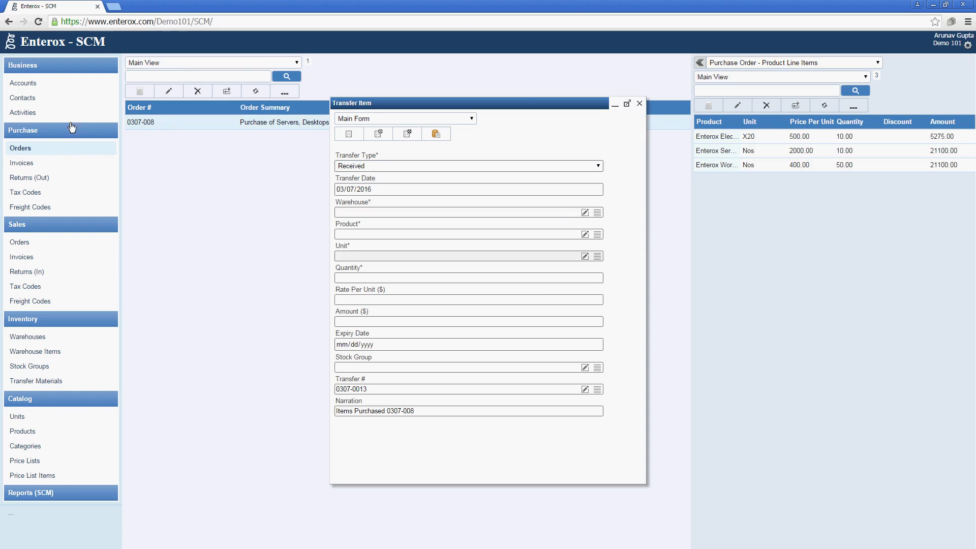
pyautogui.doubleClick(729, 141)
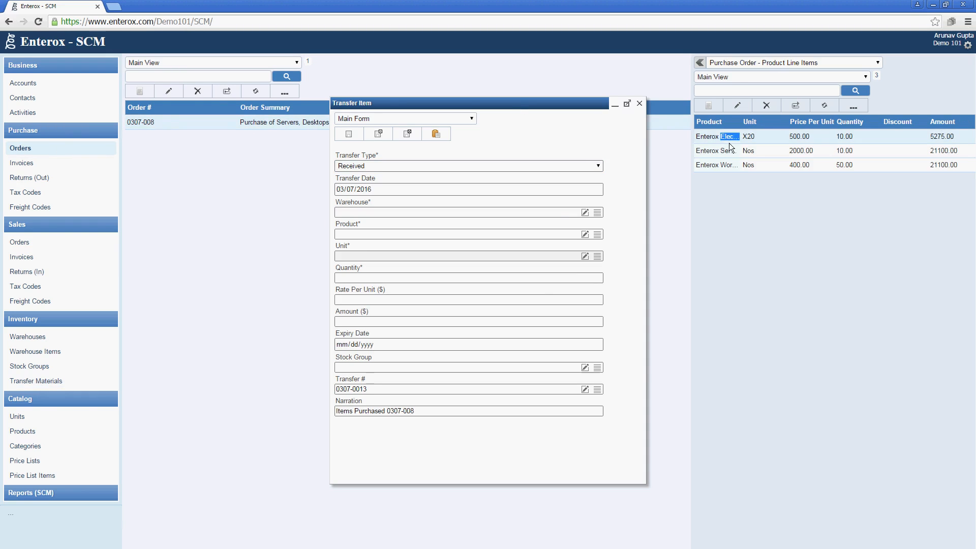
pyautogui.moveTo(506, 107); pyautogui.dragTo(747, 126)
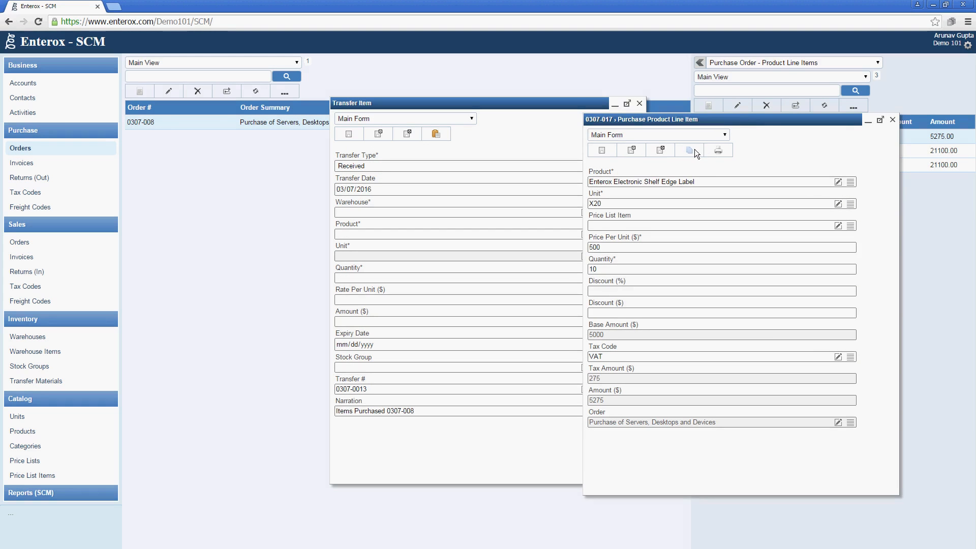
pyautogui.click(426, 136)
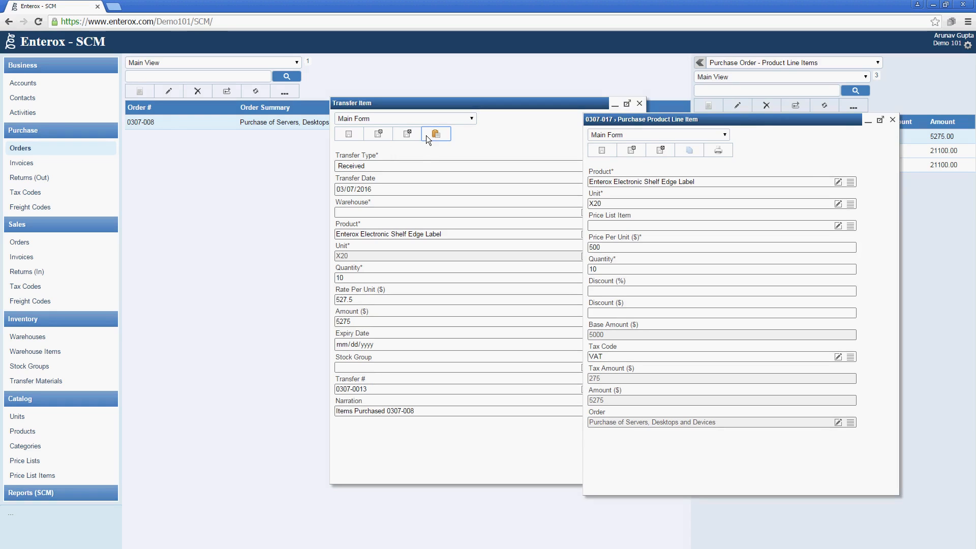
pyautogui.click(356, 322)
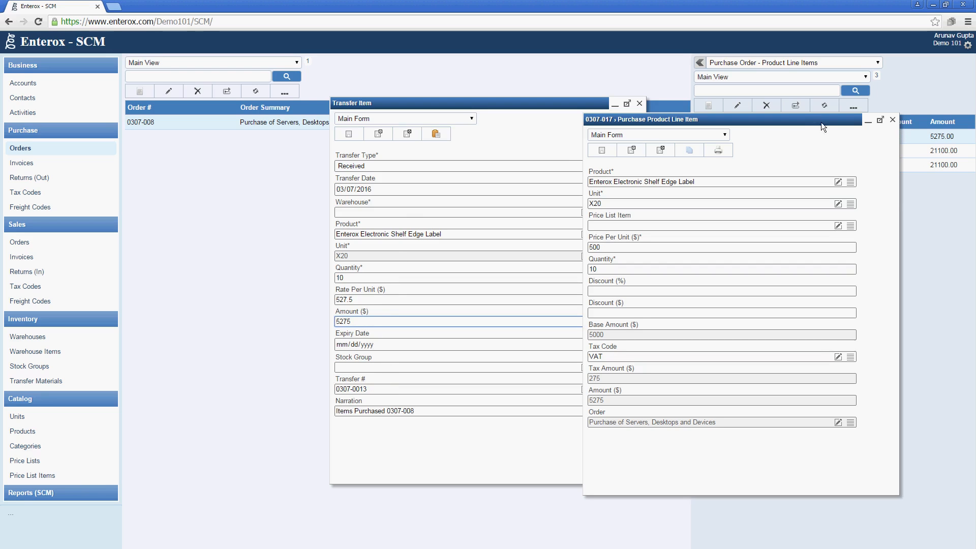
pyautogui.click(893, 119)
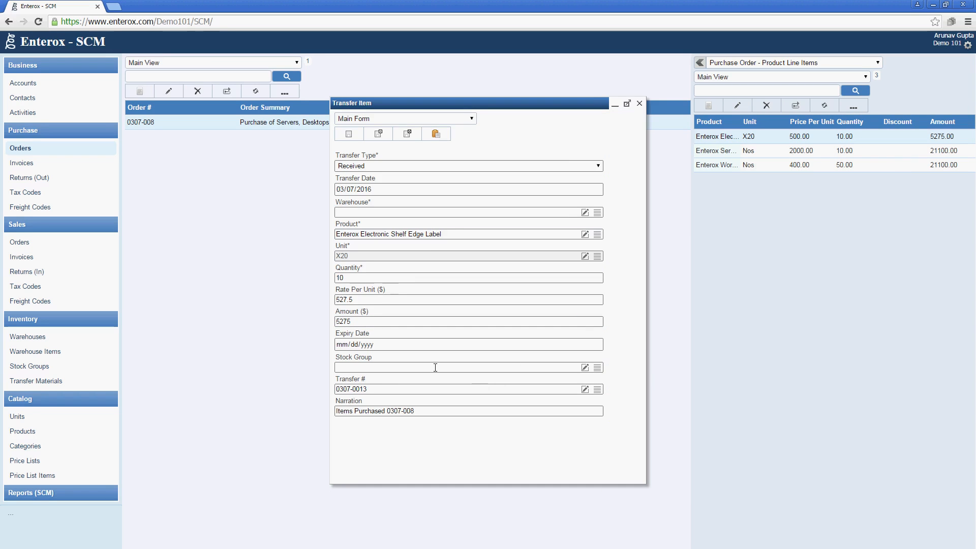
# Choose Godown as the receiving warehouse and save the transfer item
pyautogui.click(598, 212)
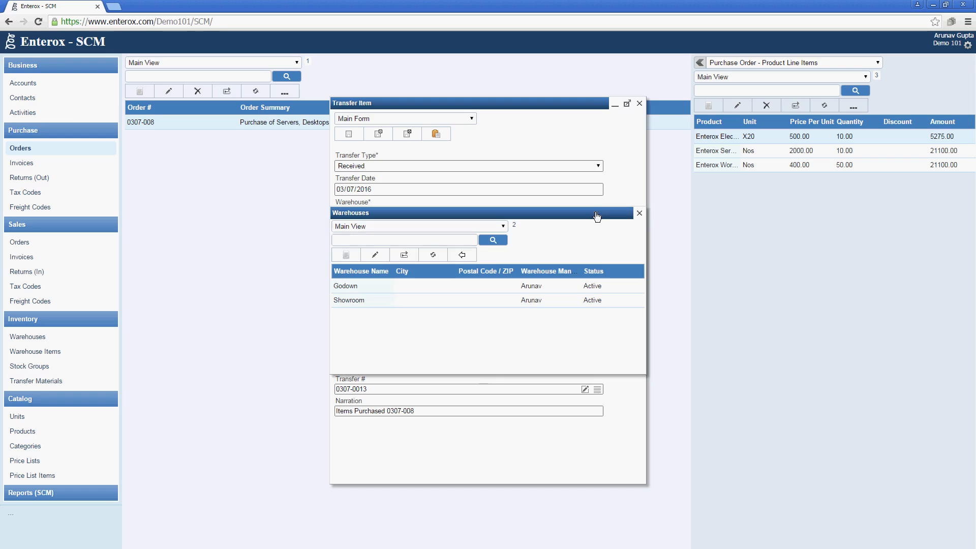
pyautogui.click(371, 285)
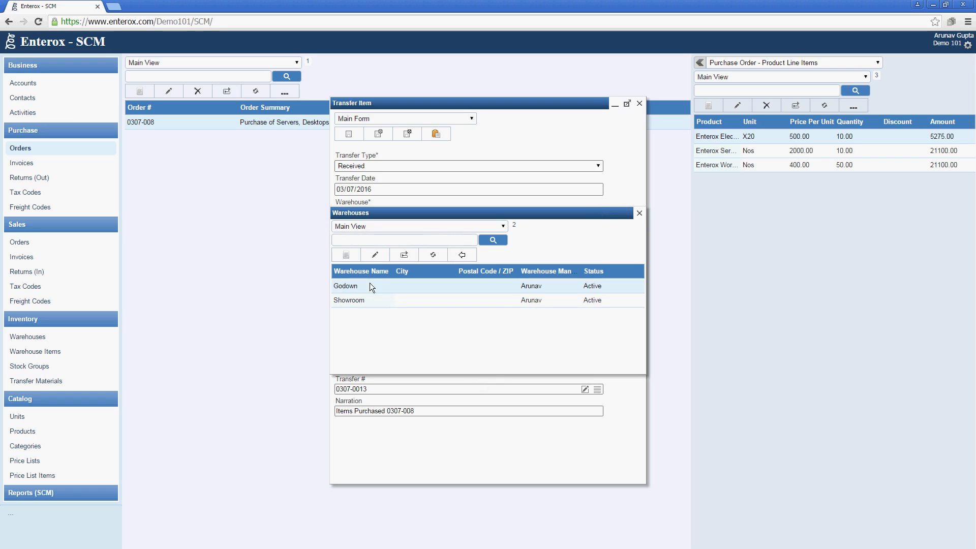
pyautogui.click(463, 253)
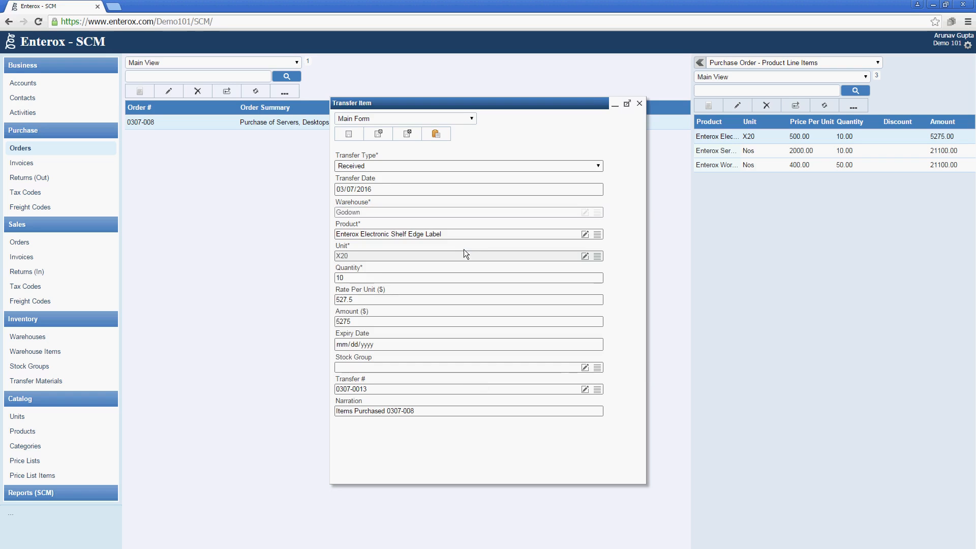
pyautogui.click(413, 135)
# Copy the Enterox Server Xion E5 RM 2U line item details from order 0307-008
pyautogui.doubleClick(734, 152)
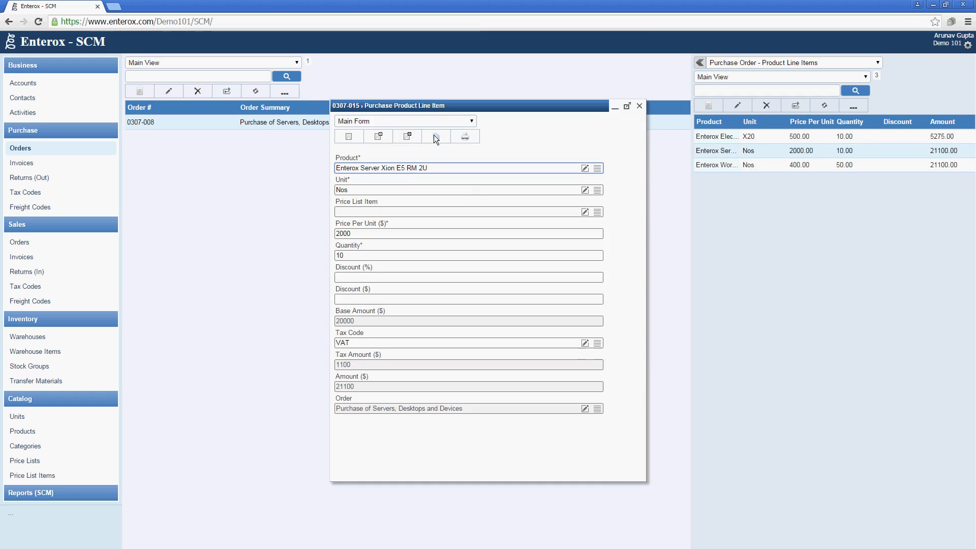
pyautogui.click(436, 135)
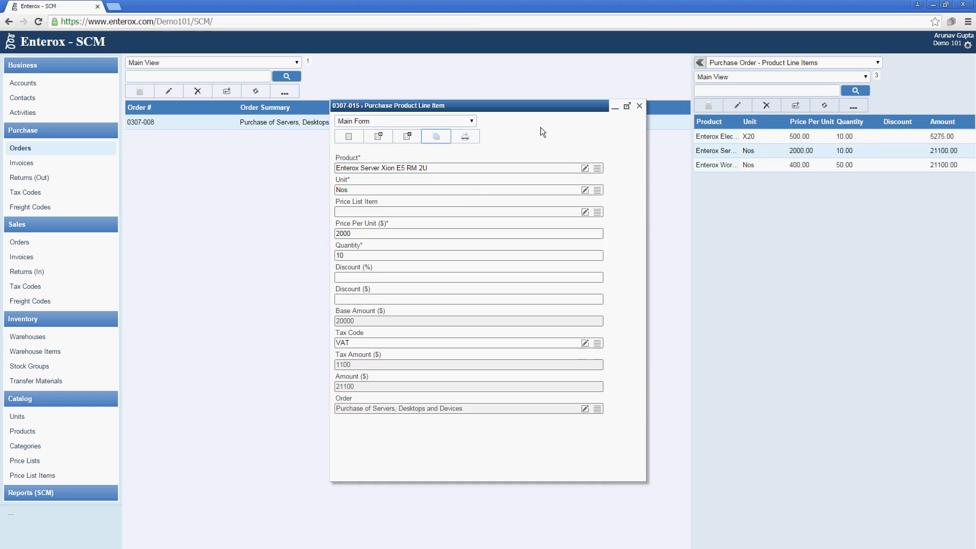
pyautogui.click(638, 106)
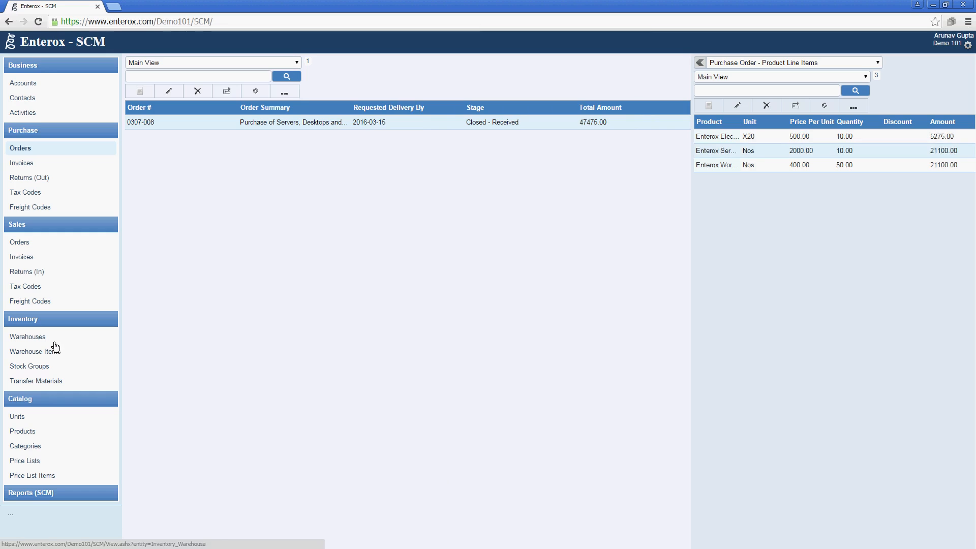
# Add the pasted server line to transfer 0307-0013 as Received into Godown, then reopen the order's product lines
pyautogui.click(50, 381)
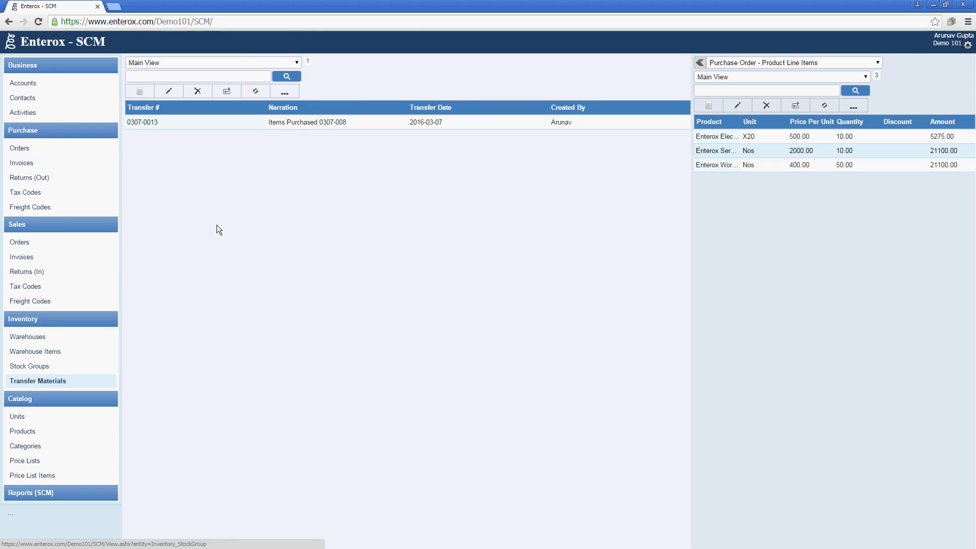
pyautogui.click(279, 121)
pyautogui.click(708, 106)
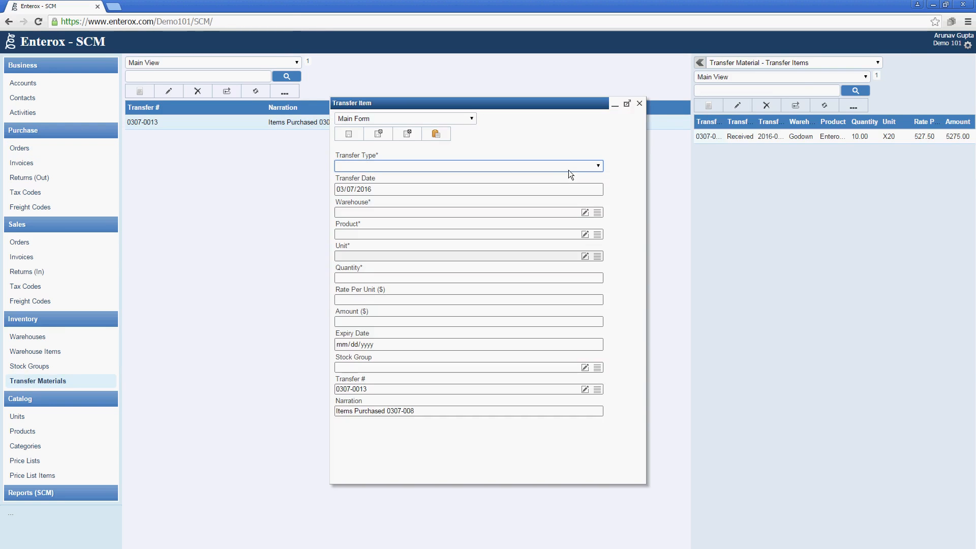
pyautogui.click(436, 133)
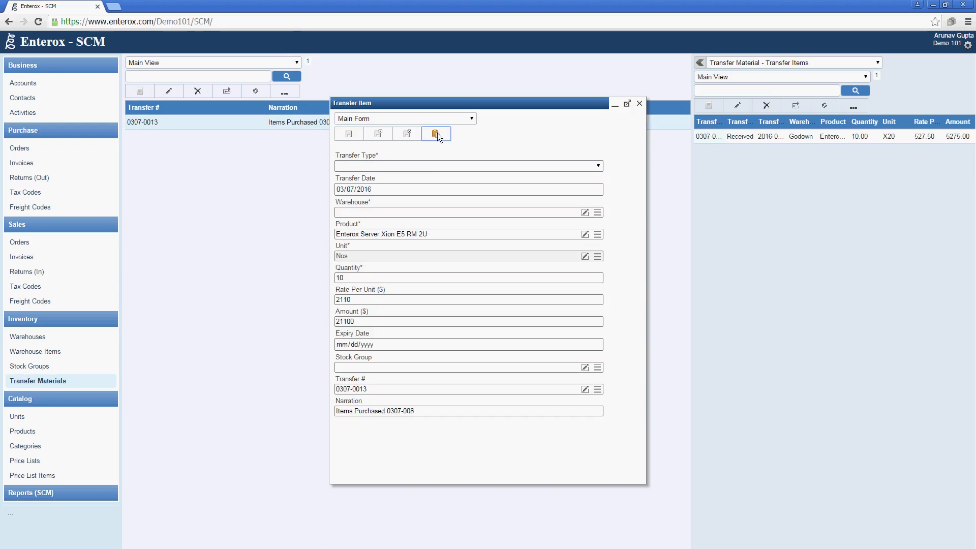
pyautogui.click(430, 168)
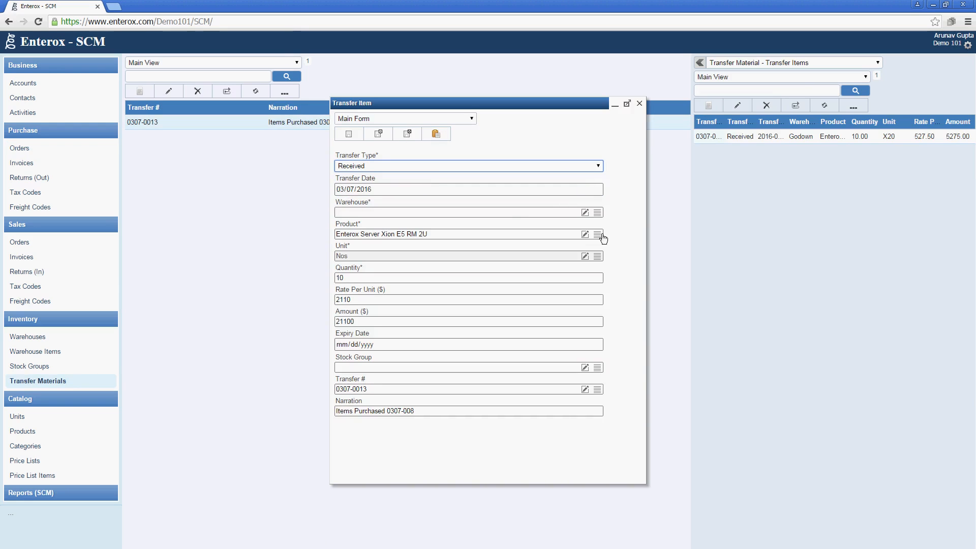
pyautogui.click(598, 213)
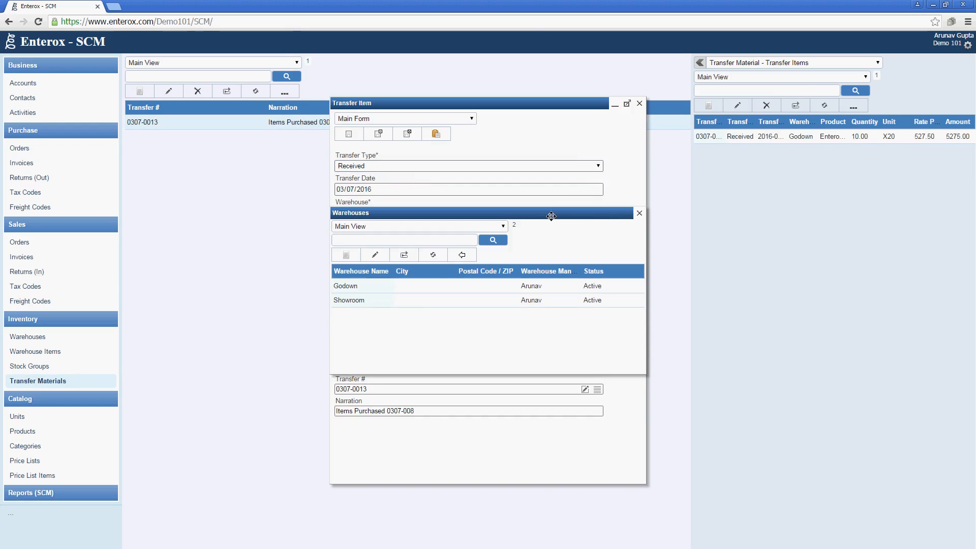
pyautogui.click(413, 291)
pyautogui.click(455, 256)
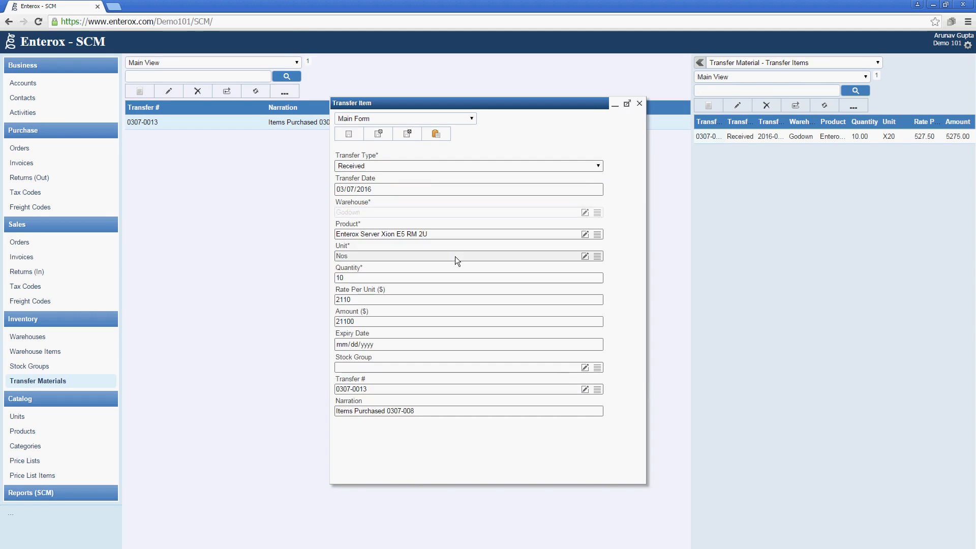
pyautogui.click(413, 134)
pyautogui.click(57, 152)
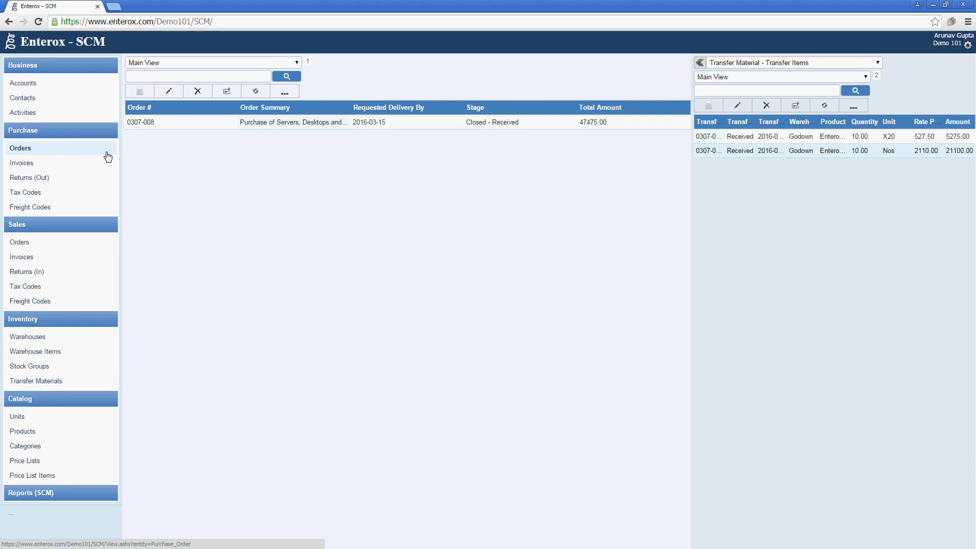
pyautogui.click(148, 123)
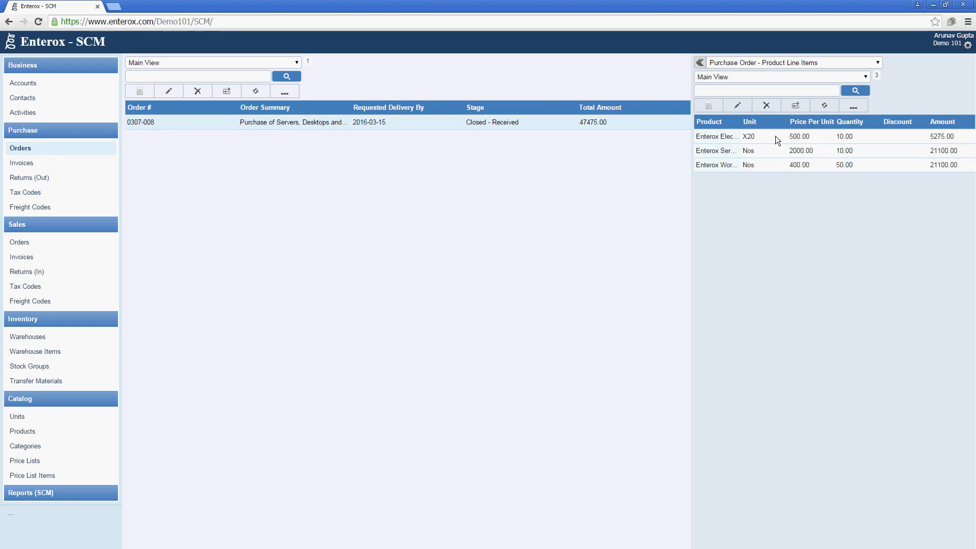
# Copy the Enterox Workstation i5 line item and paste it into a new item under transfer 0307-0013
pyautogui.doubleClick(773, 163)
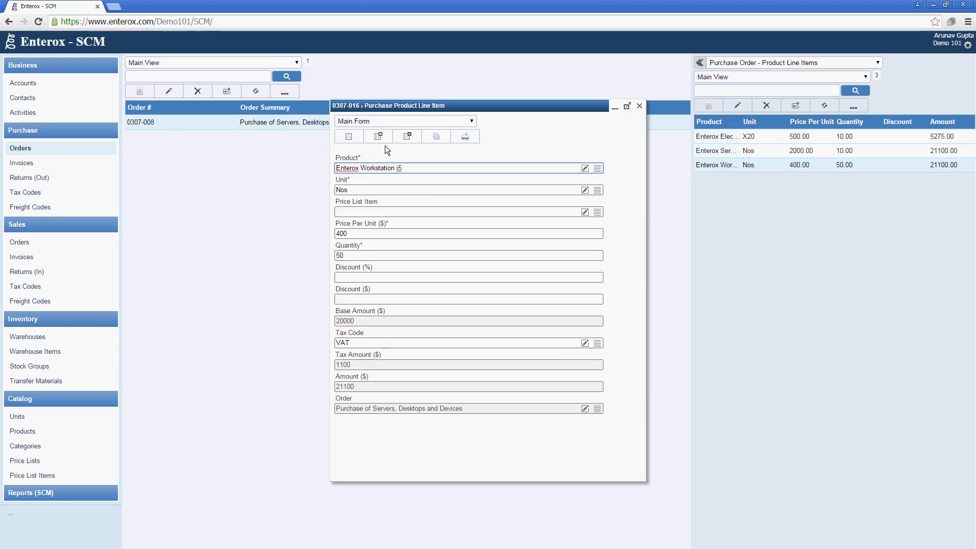
pyautogui.click(433, 138)
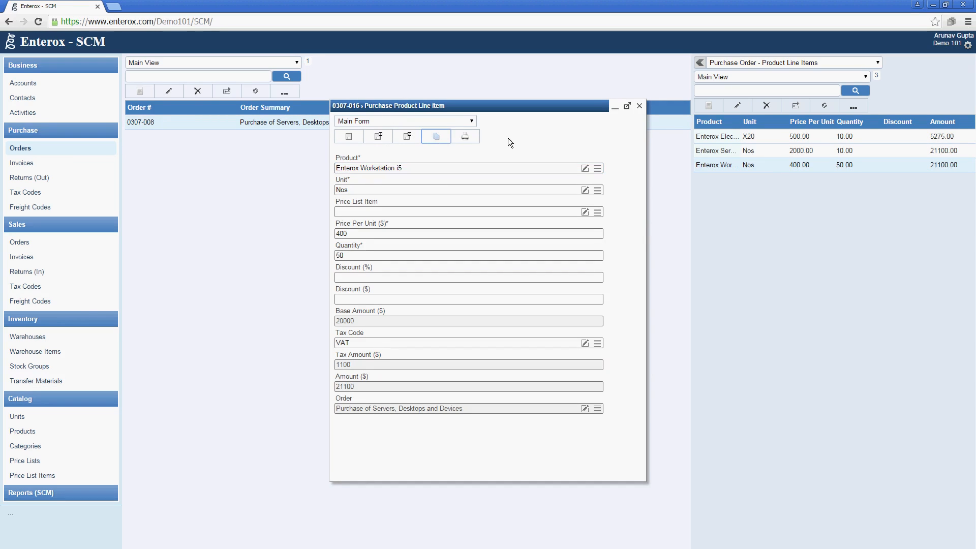
pyautogui.click(639, 106)
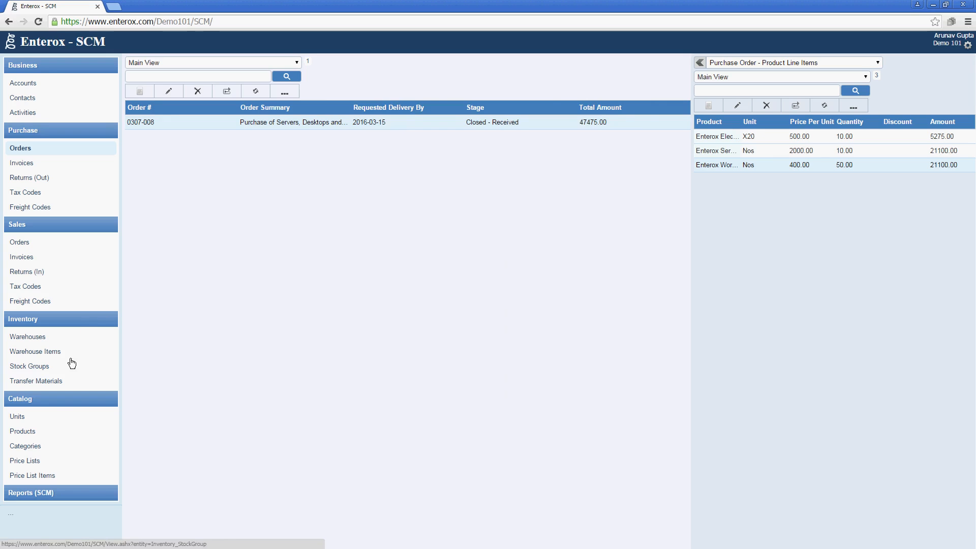
pyautogui.click(67, 382)
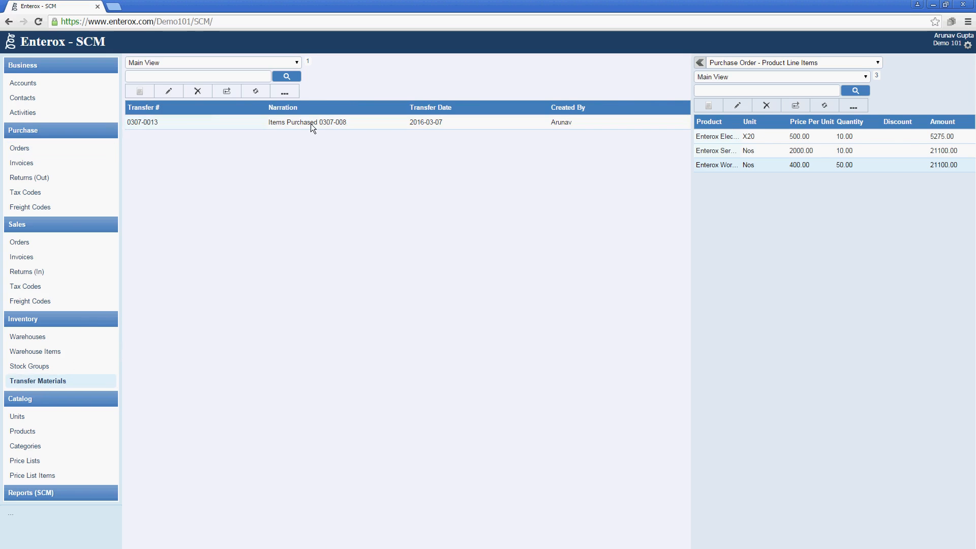
pyautogui.click(310, 124)
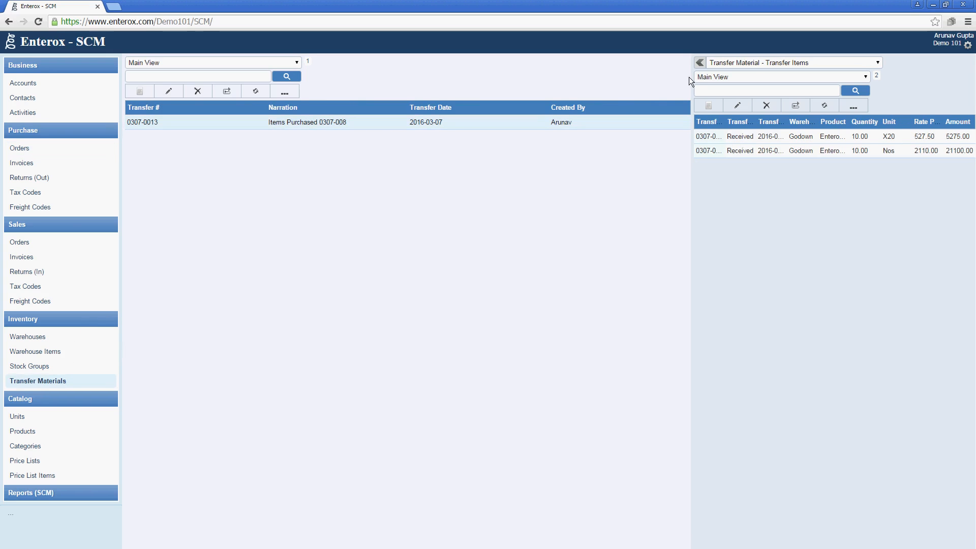
pyautogui.click(715, 107)
pyautogui.click(437, 135)
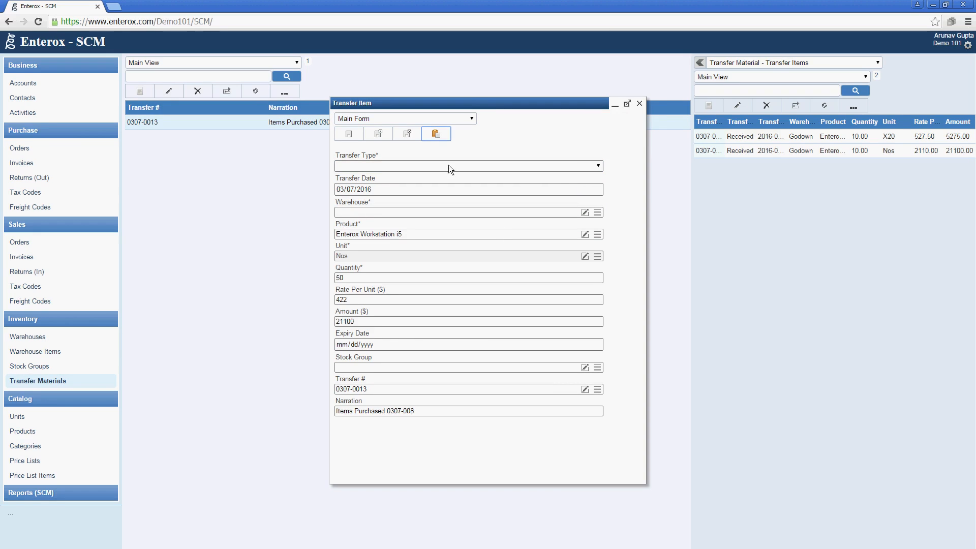
# Set the transfer type to Received and the receiving warehouse to Godown for the 50 Nos
pyautogui.click(575, 166)
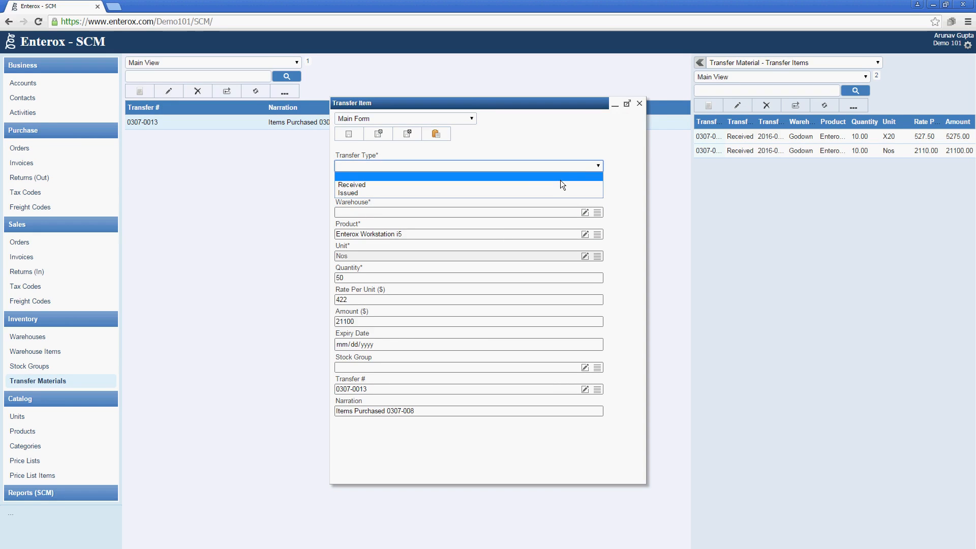
pyautogui.click(559, 184)
pyautogui.click(598, 214)
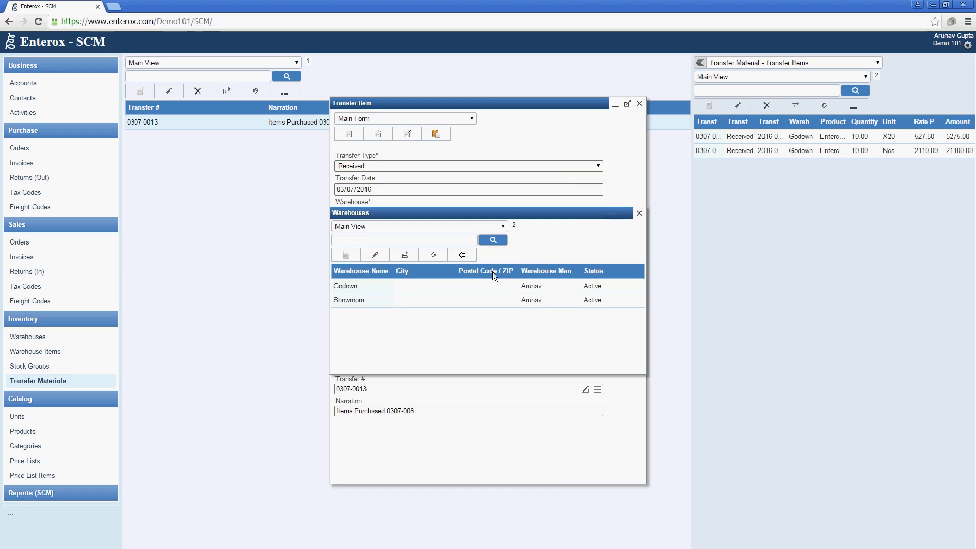
pyautogui.click(487, 285)
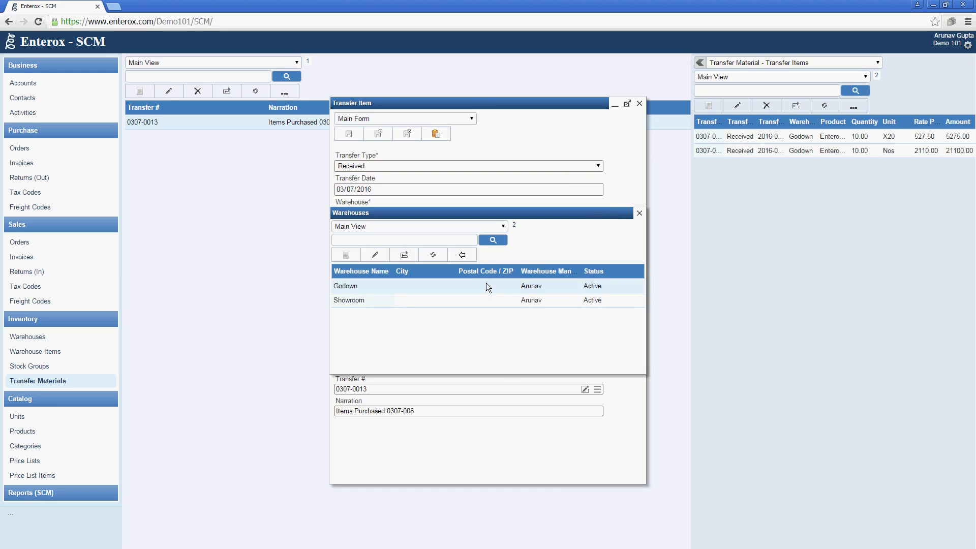
pyautogui.click(469, 257)
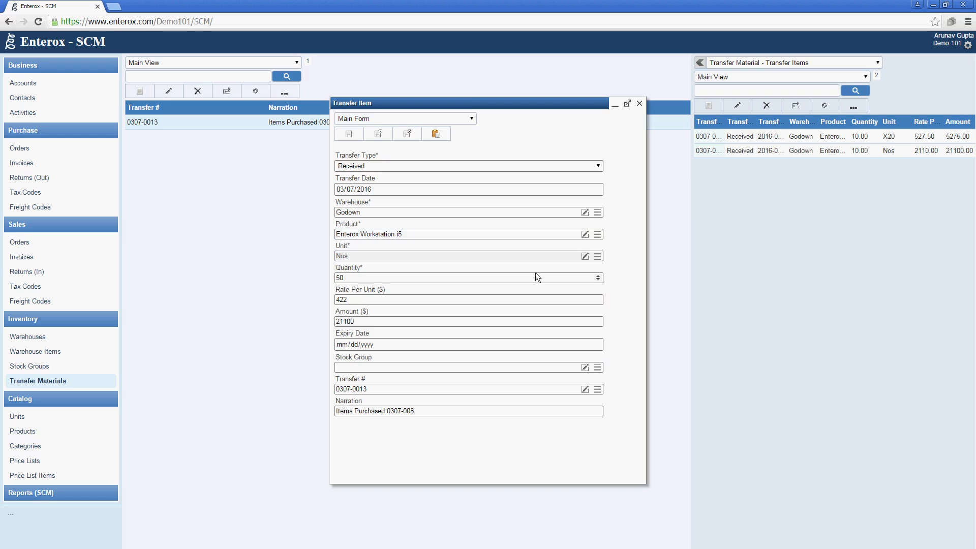
pyautogui.click(536, 274)
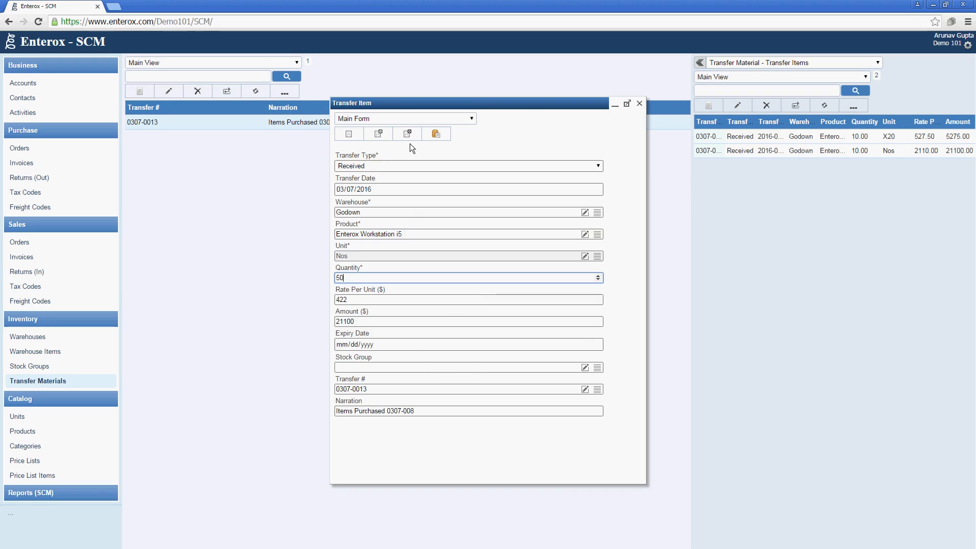
# Save the received 50 Nos Enterox Workstation i5 line into Godown, then check transfer 0307-0013's items
pyautogui.click(548, 366)
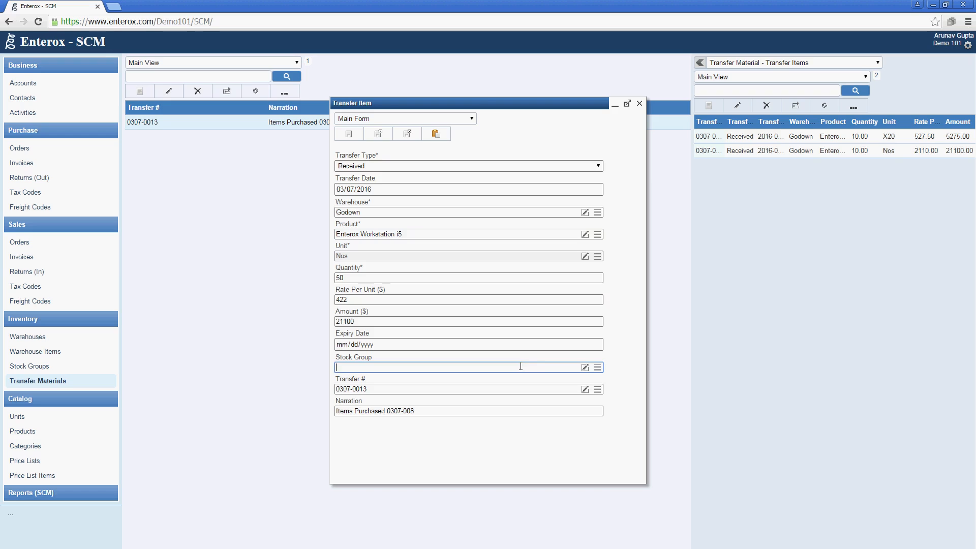
pyautogui.click(398, 137)
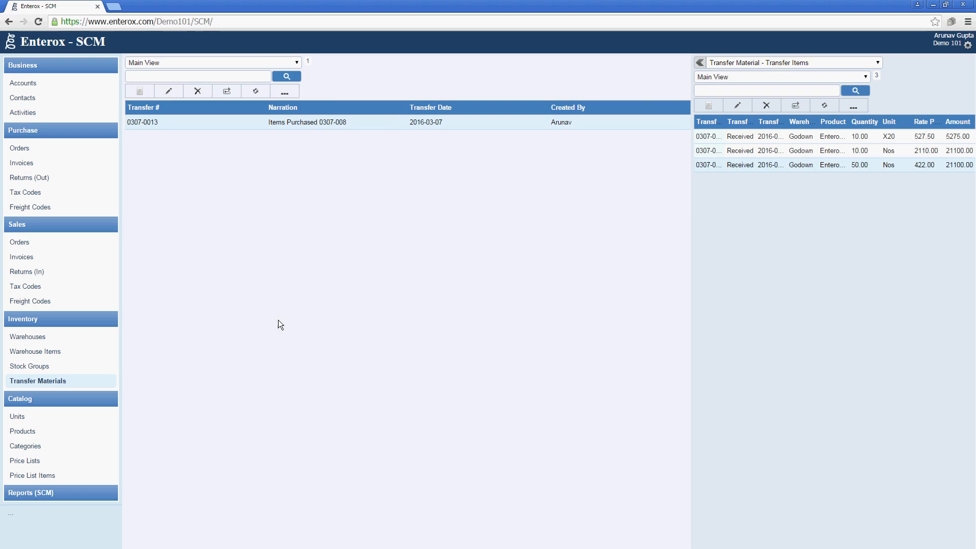
pyautogui.click(804, 151)
pyautogui.click(804, 136)
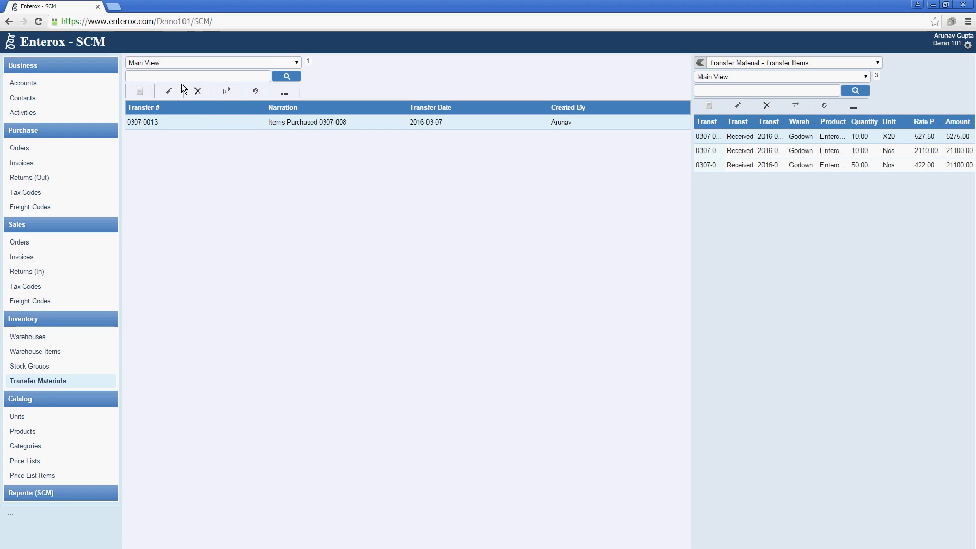
pyautogui.click(140, 91)
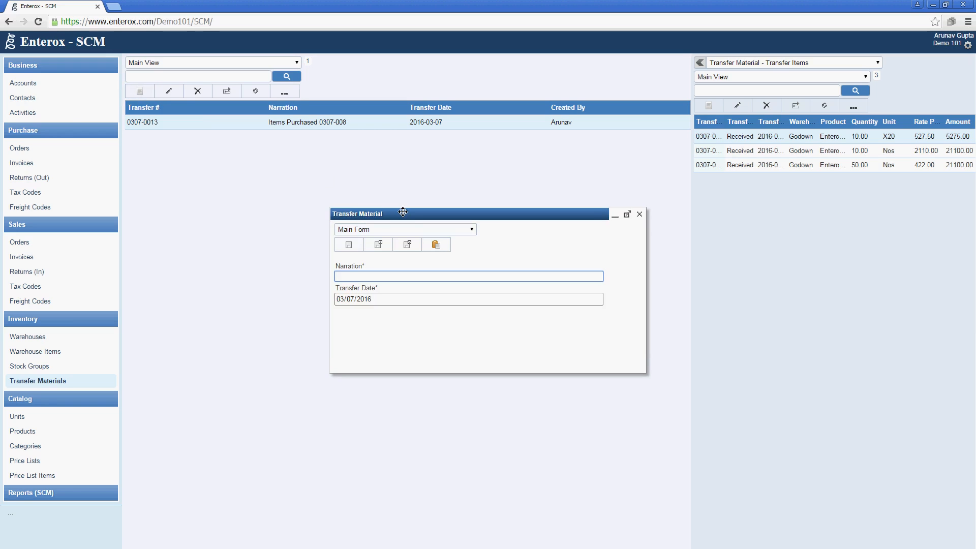
pyautogui.write('Daily Production')
pyautogui.click(408, 246)
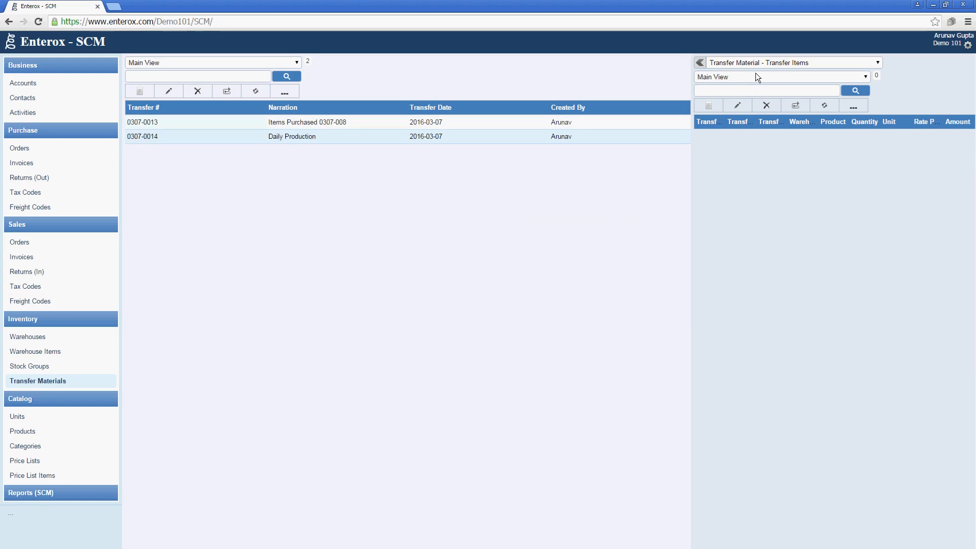
pyautogui.click(710, 105)
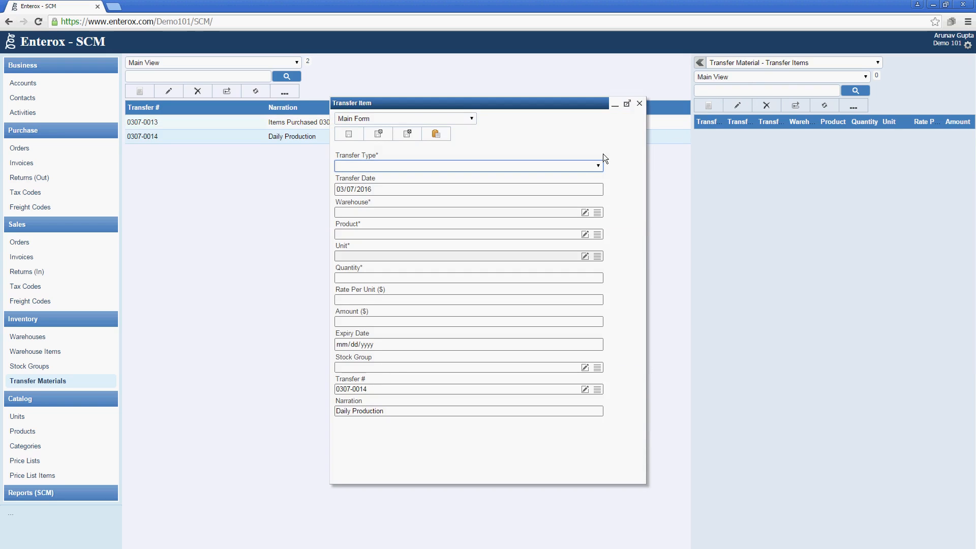
pyautogui.click(581, 167)
pyautogui.click(560, 193)
pyautogui.click(401, 166)
pyautogui.click(378, 186)
pyautogui.click(639, 104)
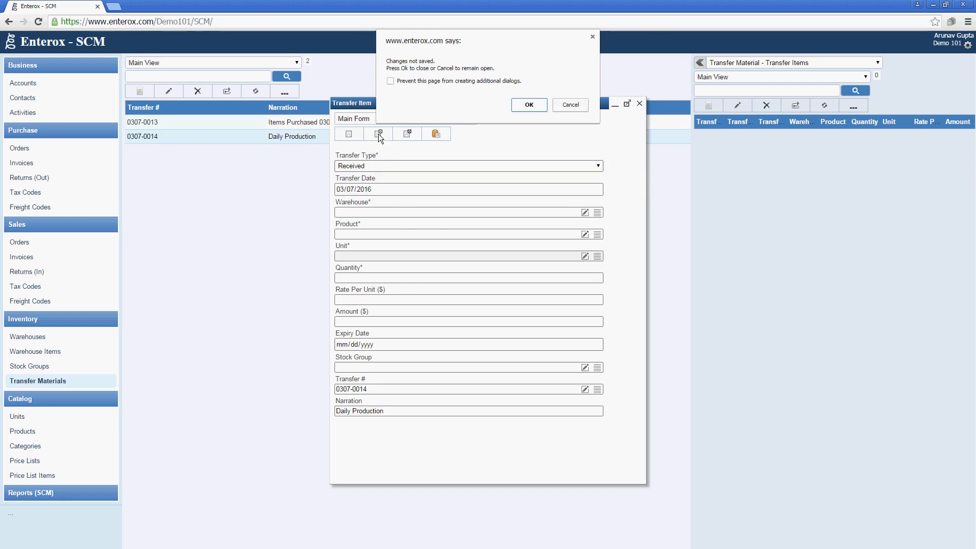
pyautogui.click(519, 102)
pyautogui.click(196, 93)
pyautogui.click(249, 93)
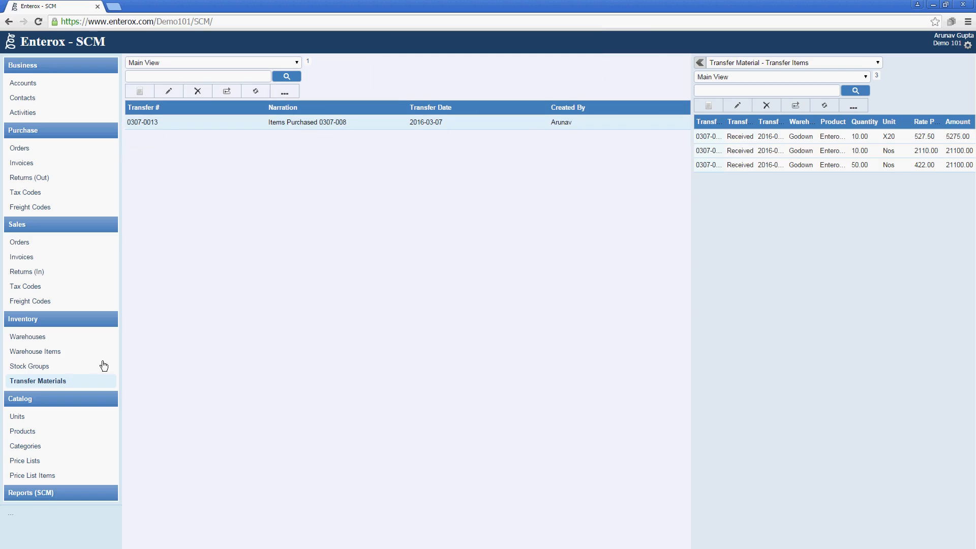
# Review the Warehouse Items held in Godown and Showroom, then return to Transfer Materials
pyautogui.click(57, 399)
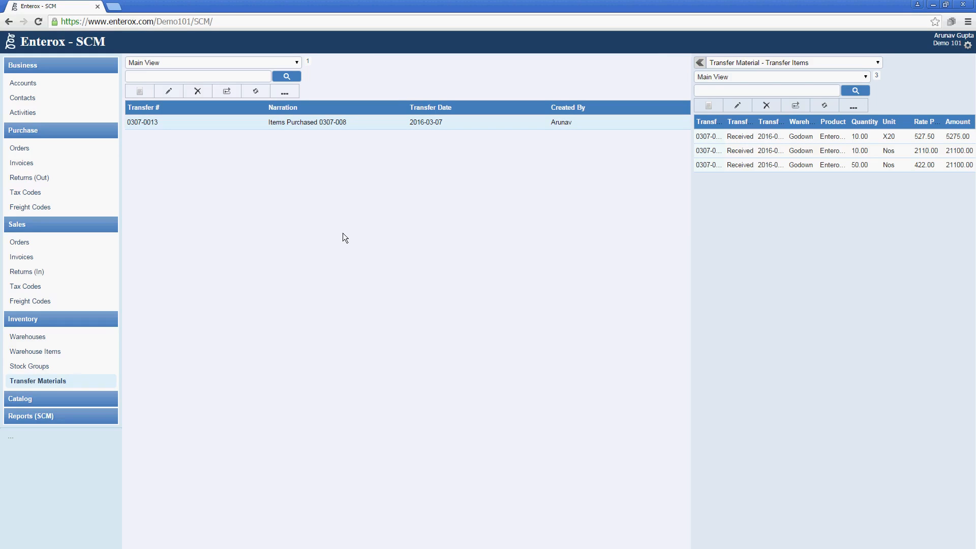
pyautogui.click(84, 340)
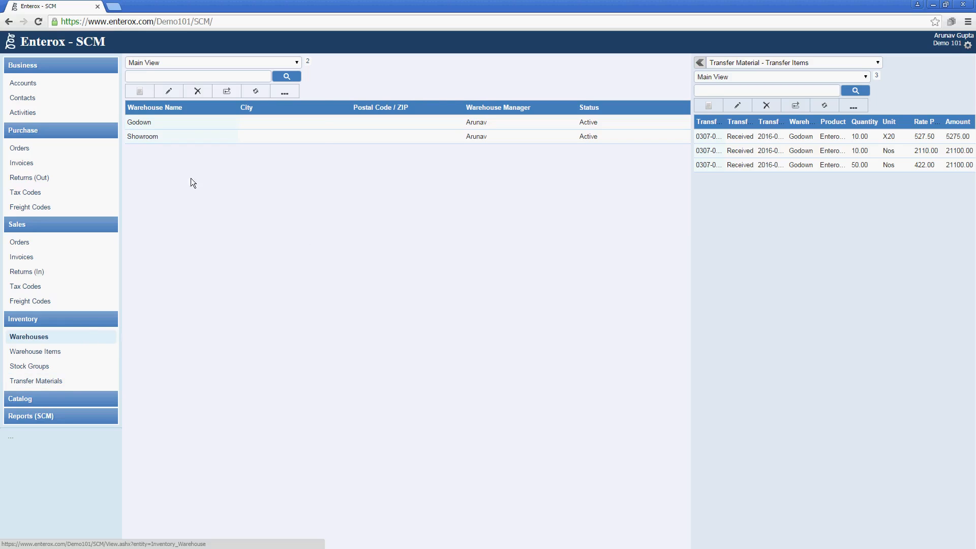
pyautogui.click(203, 124)
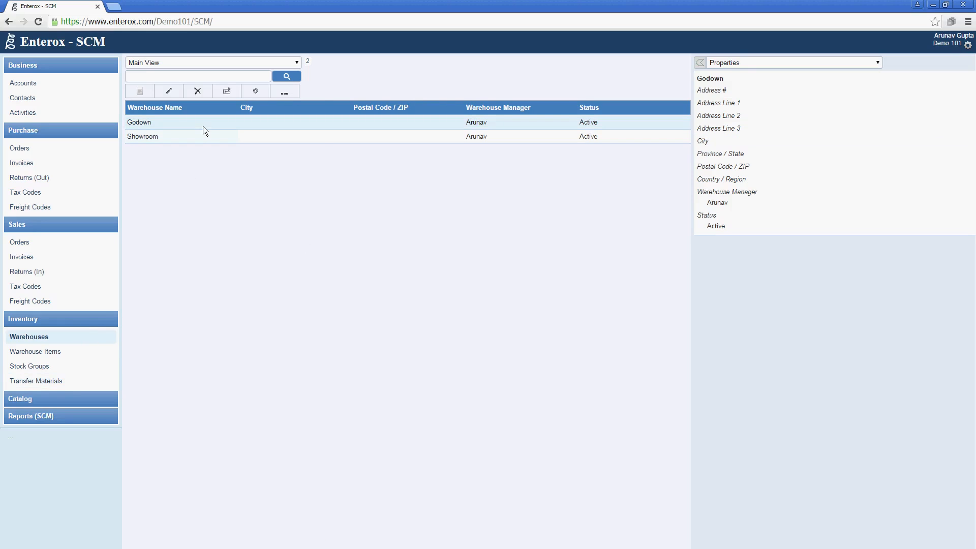
pyautogui.click(737, 63)
pyautogui.click(743, 90)
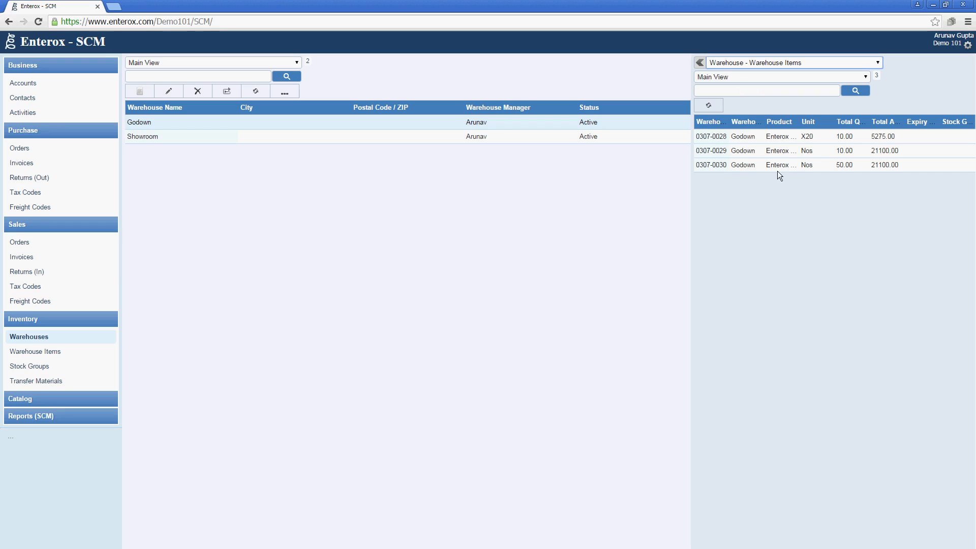
pyautogui.click(483, 134)
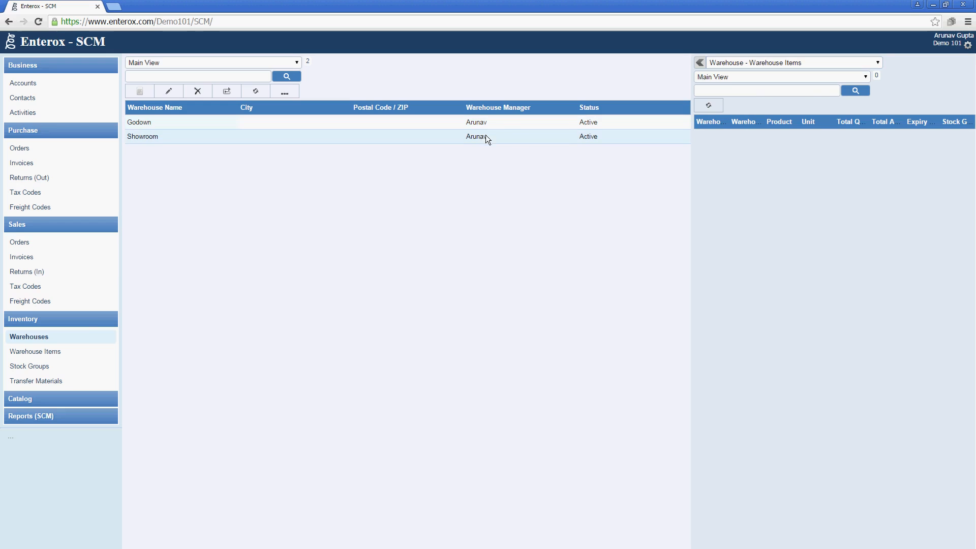
pyautogui.click(34, 382)
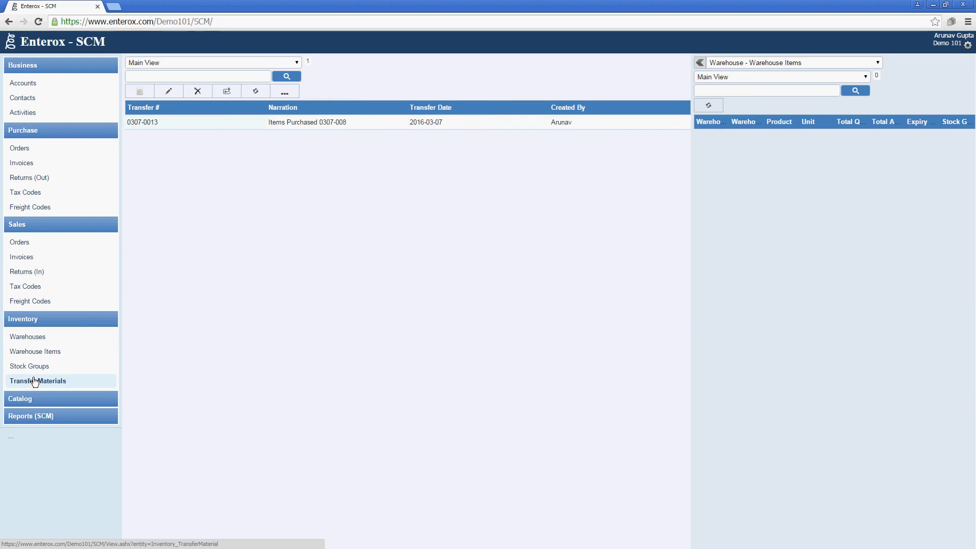
# Inspect the X20, second and 50-unit workstation items of transfer 0307-0013 without changing them
pyautogui.click(257, 126)
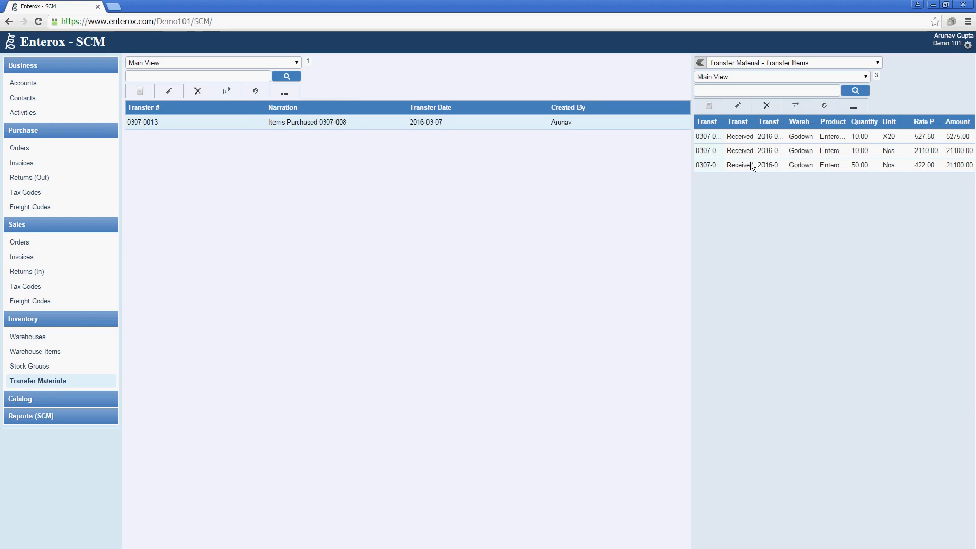
pyautogui.doubleClick(758, 140)
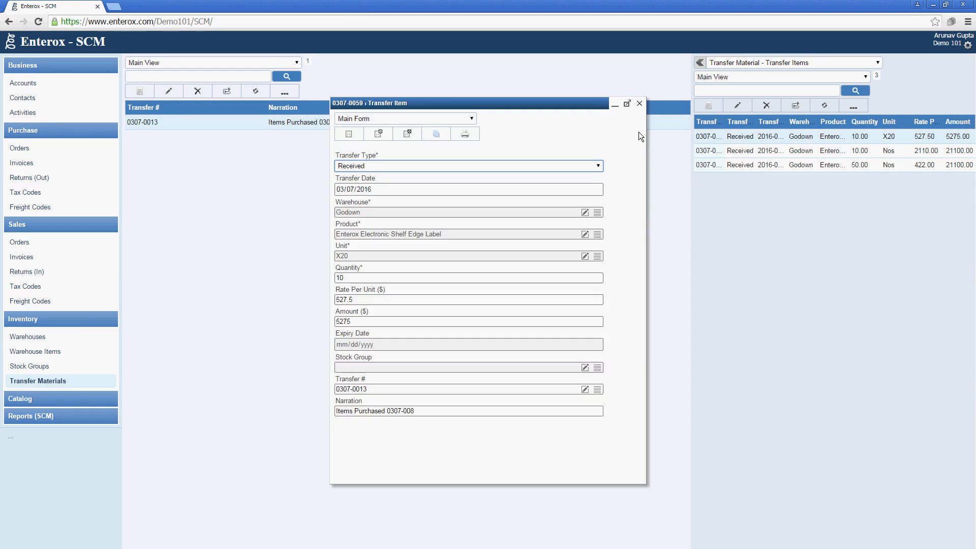
pyautogui.click(642, 106)
pyautogui.doubleClick(753, 152)
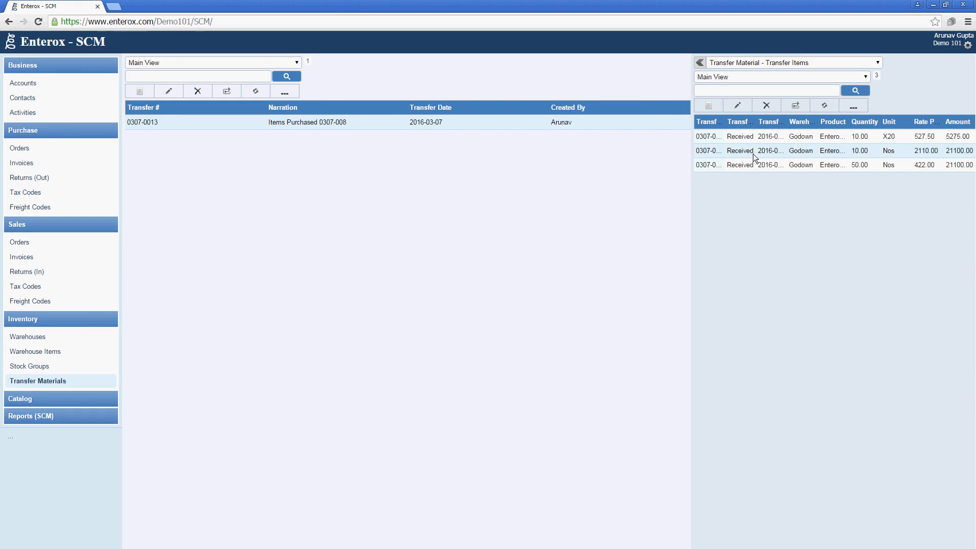
pyautogui.click(639, 104)
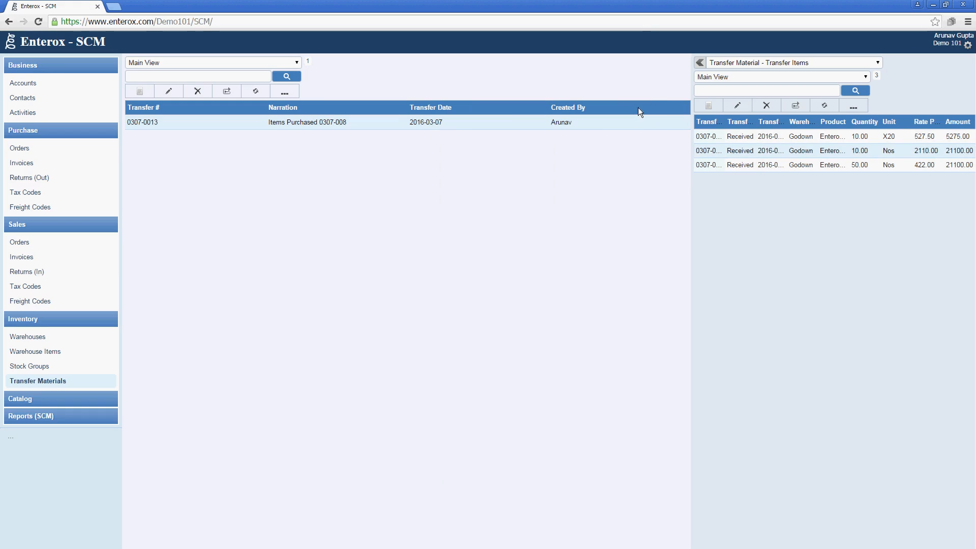
pyautogui.doubleClick(752, 166)
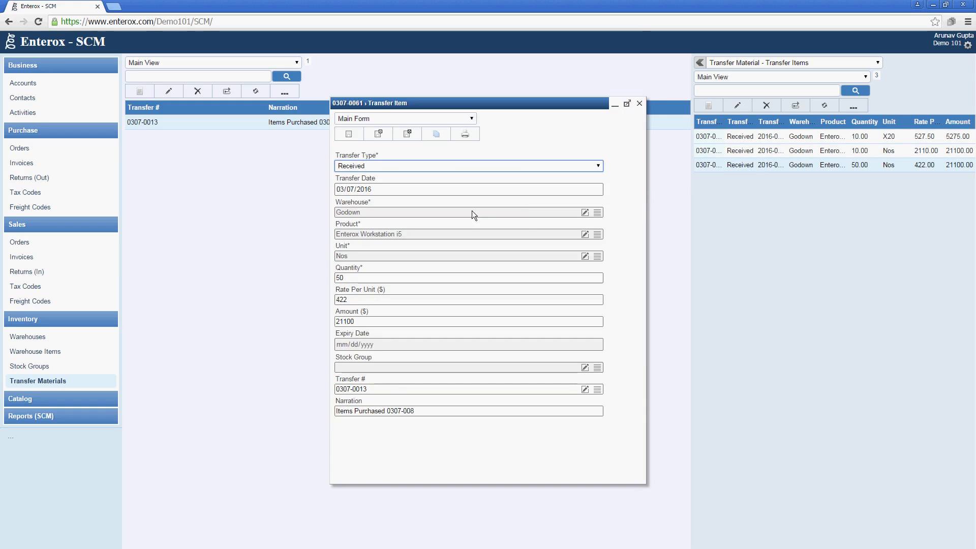
pyautogui.click(355, 299)
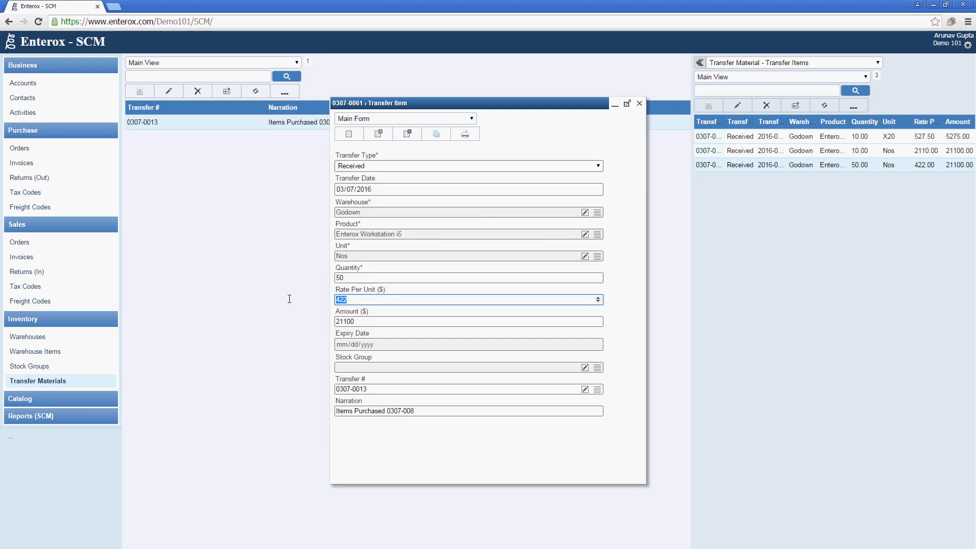
pyautogui.click(394, 280)
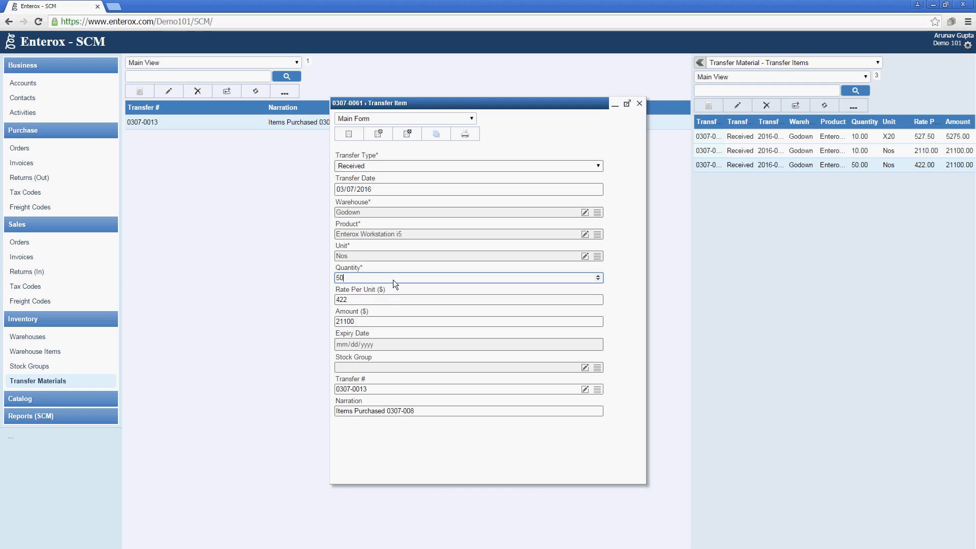
pyautogui.click(639, 103)
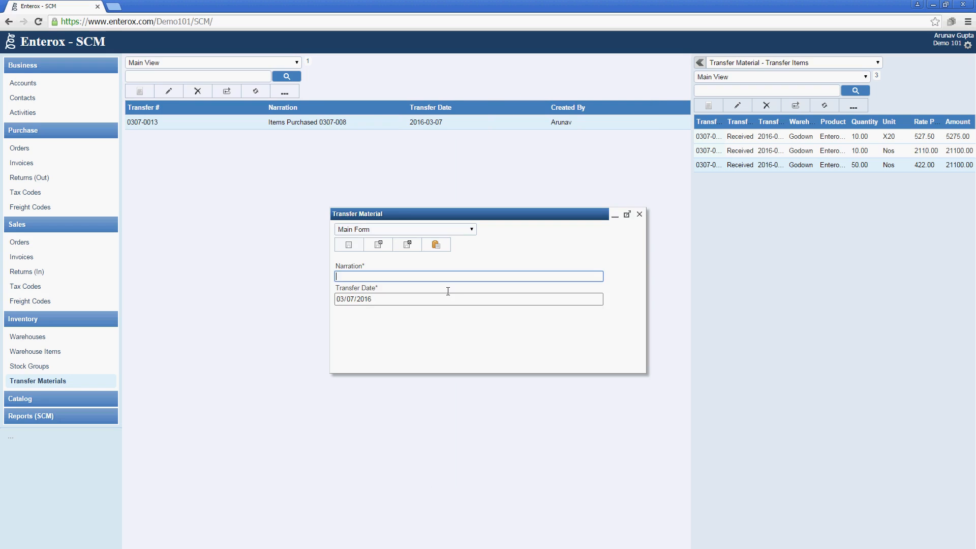
# Save transfer 0307-0017 with narration 'Shifting Computers to showroom' and start an Issued item from Godown
pyautogui.write('Shifting Computers to showroom')
pyautogui.click(415, 248)
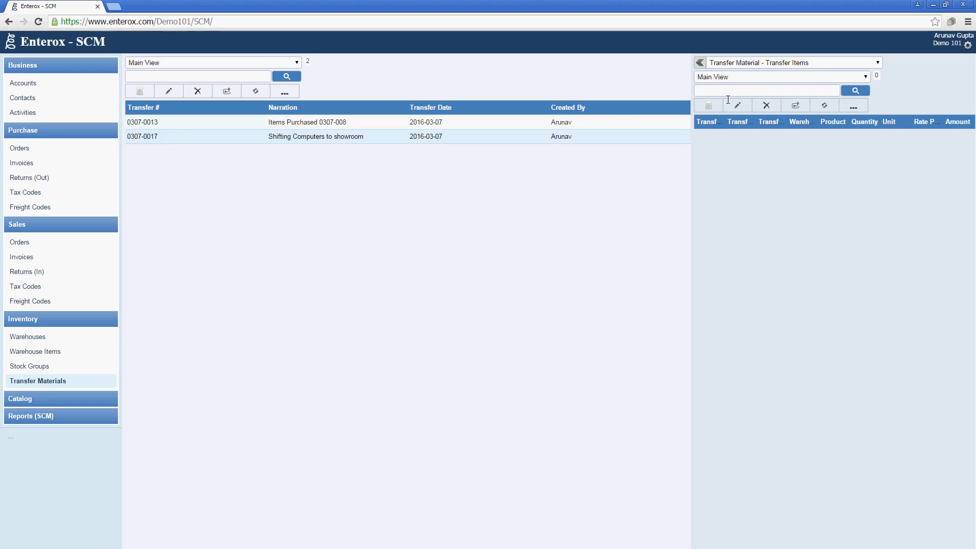
pyautogui.click(715, 108)
pyautogui.click(491, 165)
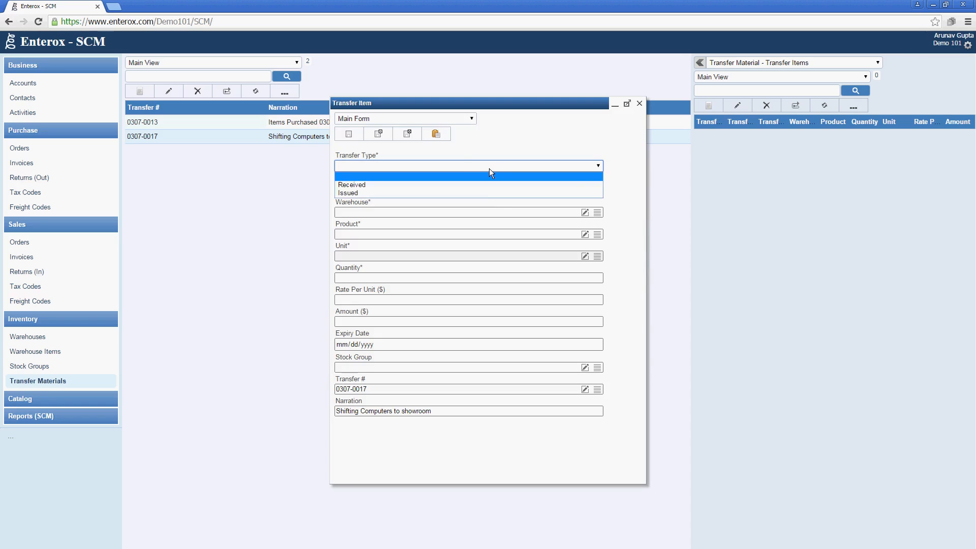
pyautogui.click(478, 191)
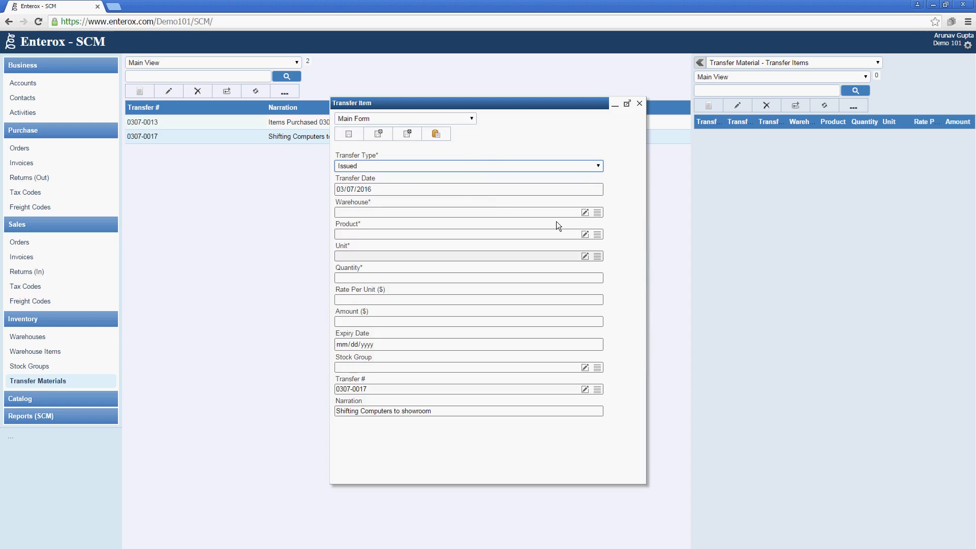
pyautogui.click(597, 212)
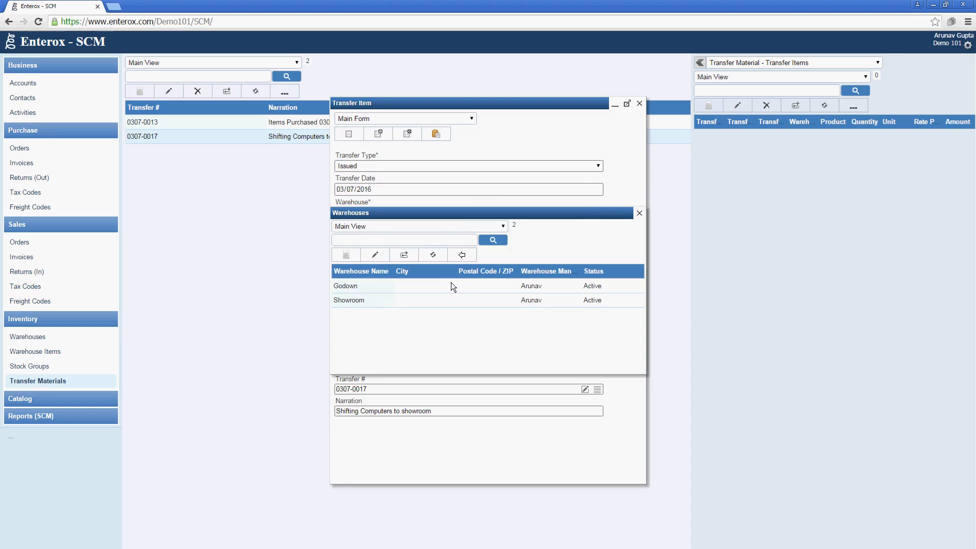
pyautogui.click(451, 285)
pyautogui.click(461, 254)
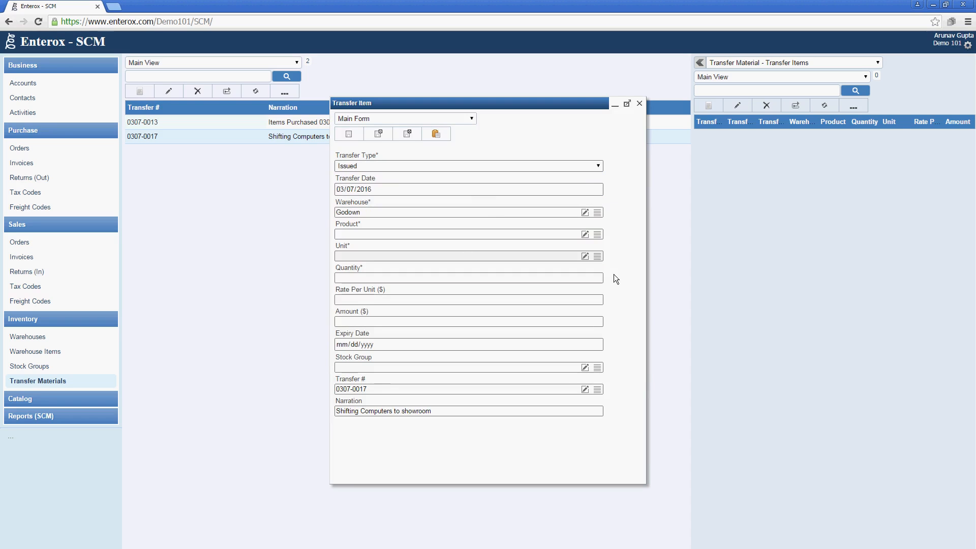
# Set the item to Enterox Workstation i5, quantity 5 at rate 422 (2110), and save it
pyautogui.click(597, 237)
pyautogui.click(395, 307)
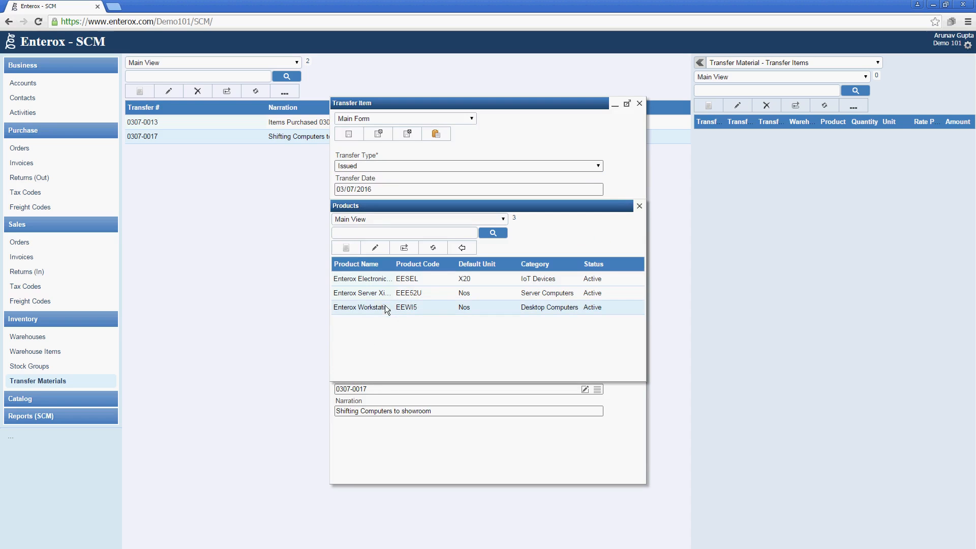
pyautogui.click(457, 248)
pyautogui.click(428, 278)
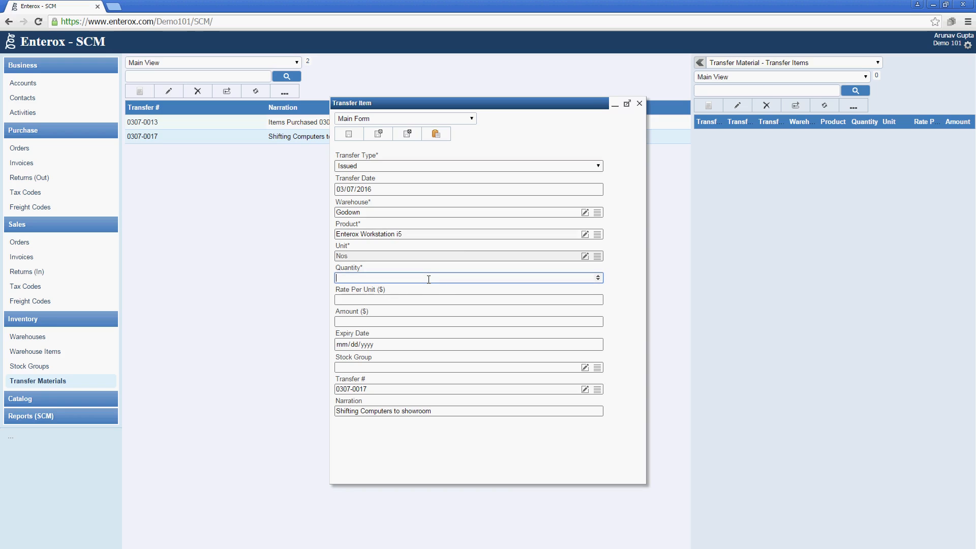
pyautogui.write('5')
pyautogui.press('Tab')
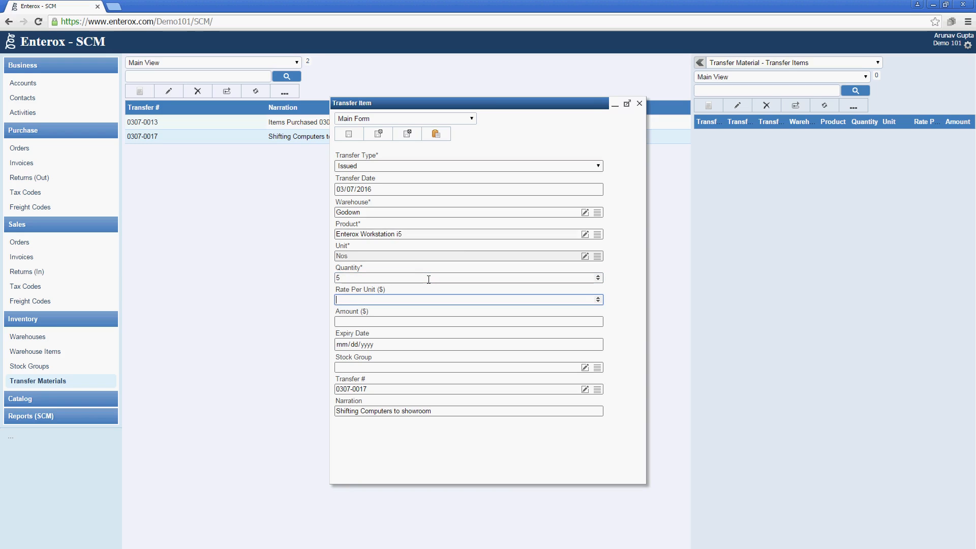
pyautogui.write('422')
pyautogui.press('Tab')
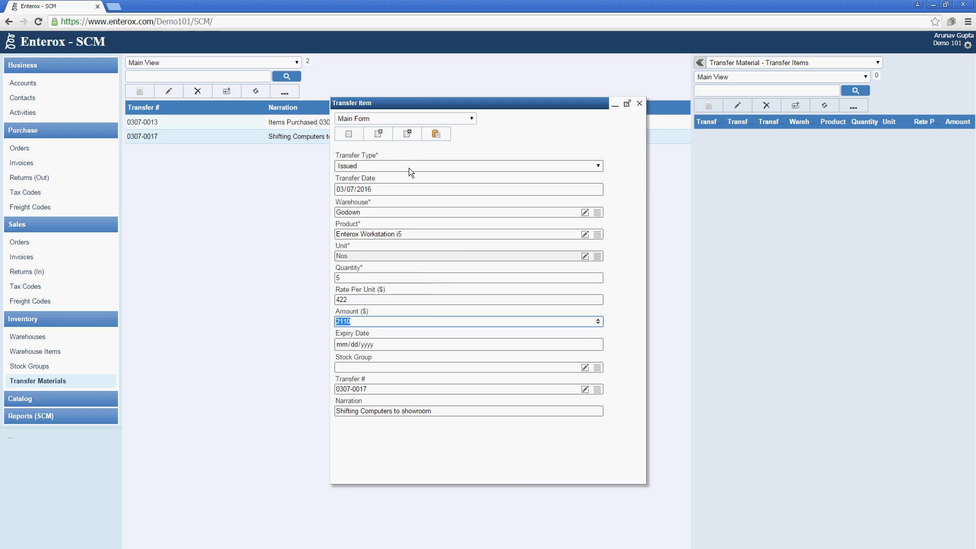
pyautogui.click(406, 135)
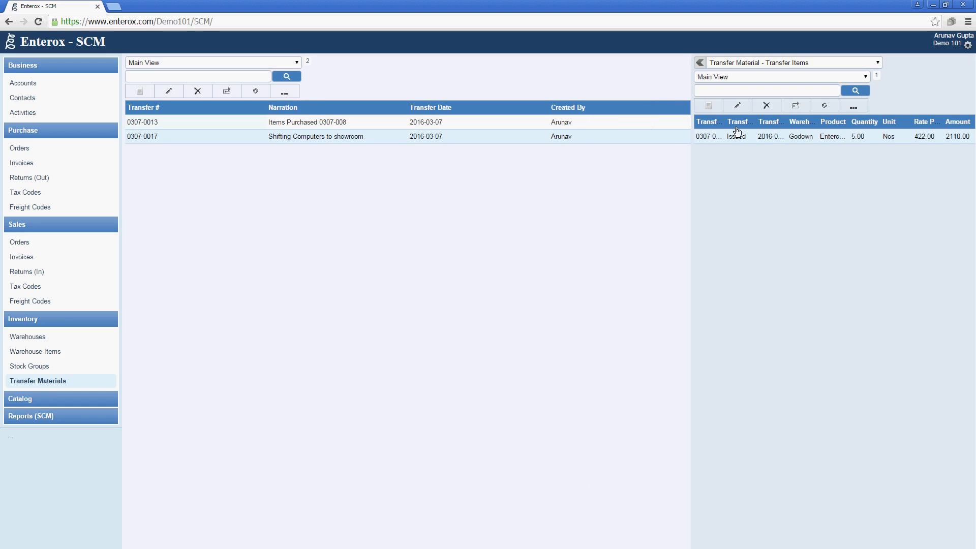
# Start a second transfer item of type Received into the Showroom warehouse
pyautogui.click(710, 105)
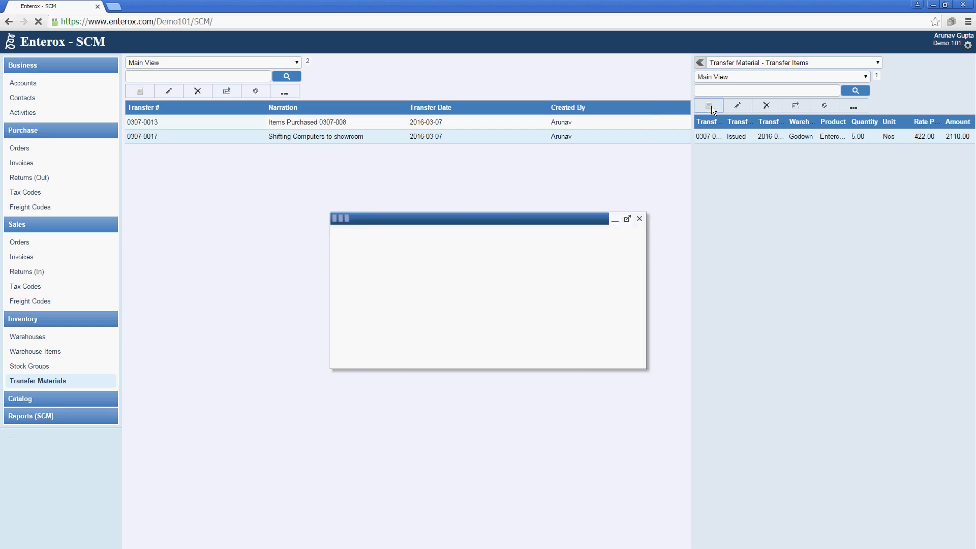
pyautogui.click(586, 167)
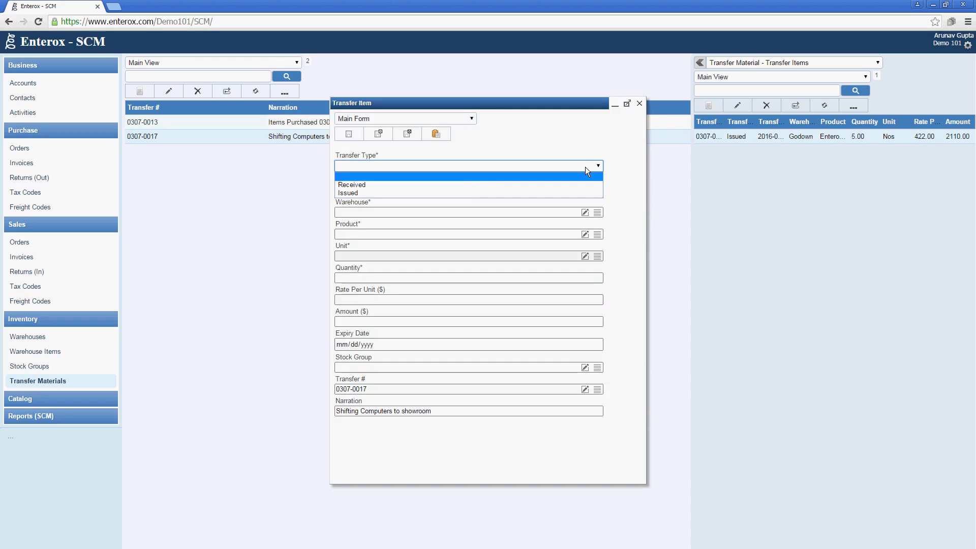
pyautogui.click(469, 186)
pyautogui.click(597, 213)
pyautogui.click(423, 300)
pyautogui.click(465, 252)
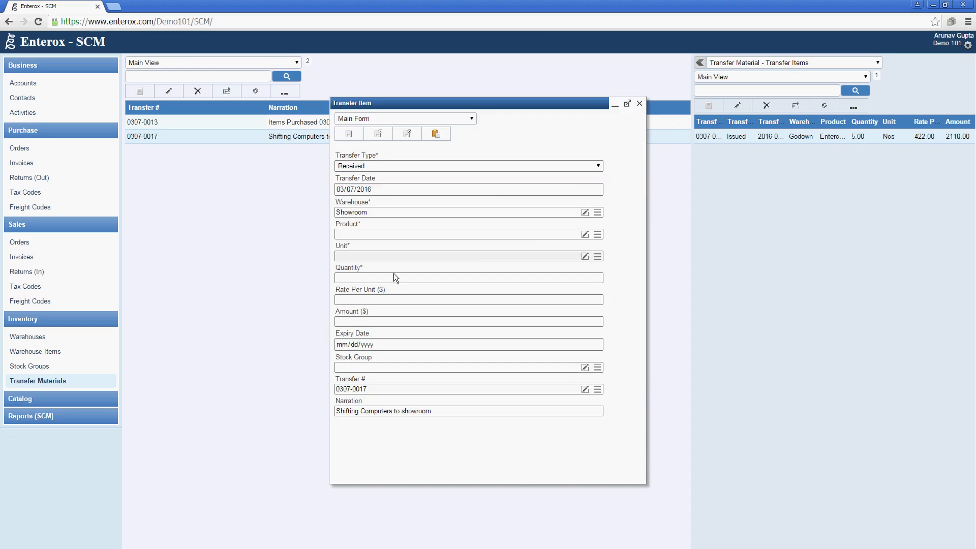
# Set the item to Enterox Workstation i5, 5 Nos at 422 (amount 2110), and save it
pyautogui.click(593, 236)
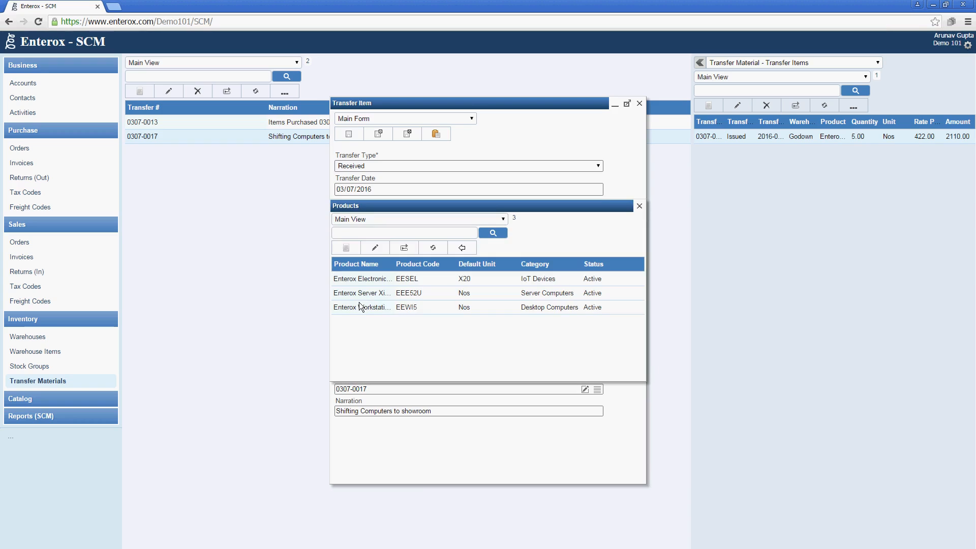
pyautogui.click(360, 304)
pyautogui.click(461, 248)
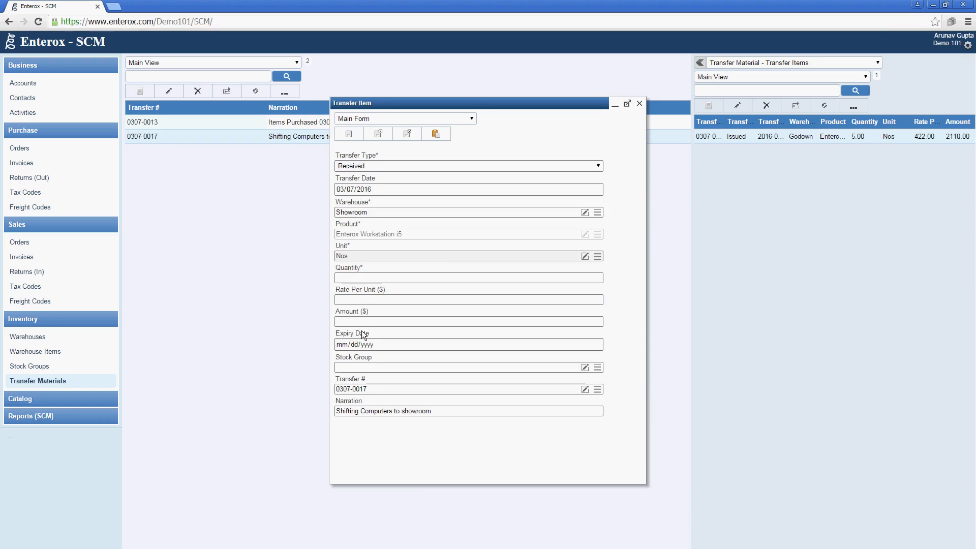
pyautogui.click(382, 279)
pyautogui.write('5')
pyautogui.press('Tab')
pyautogui.write('422')
pyautogui.press('Tab')
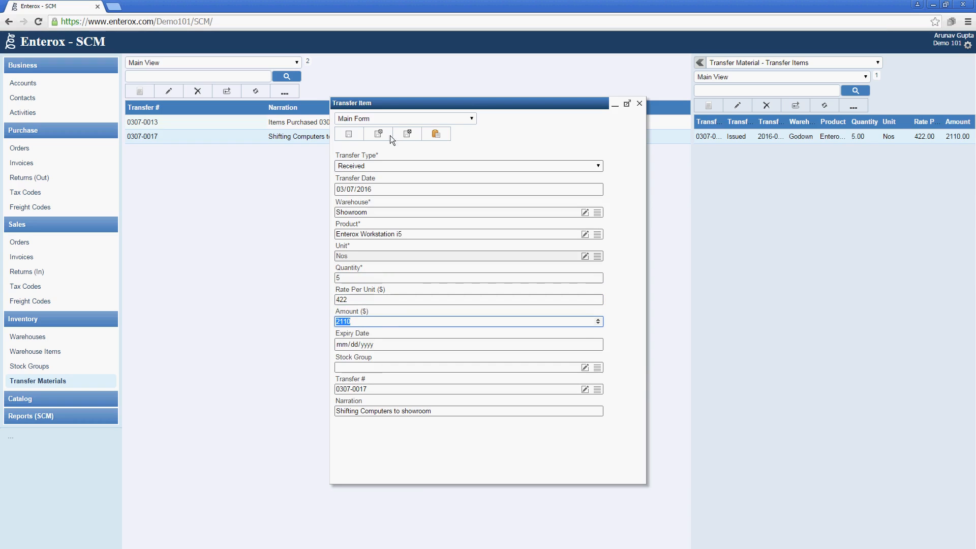
pyautogui.click(408, 135)
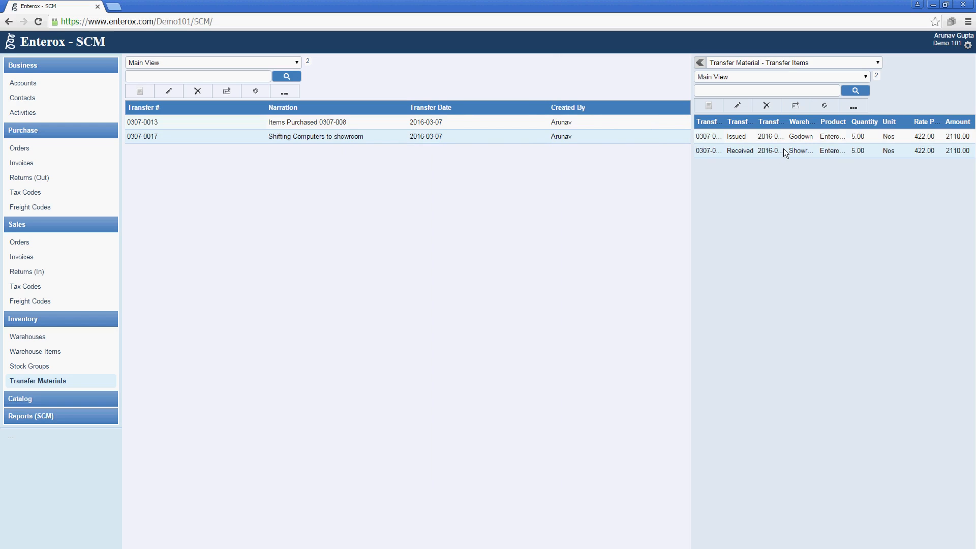
# Browse Godown and Showroom stock, then show Godown's Warehouse - Transfer Items in a widened panel
pyautogui.click(62, 337)
pyautogui.click(277, 122)
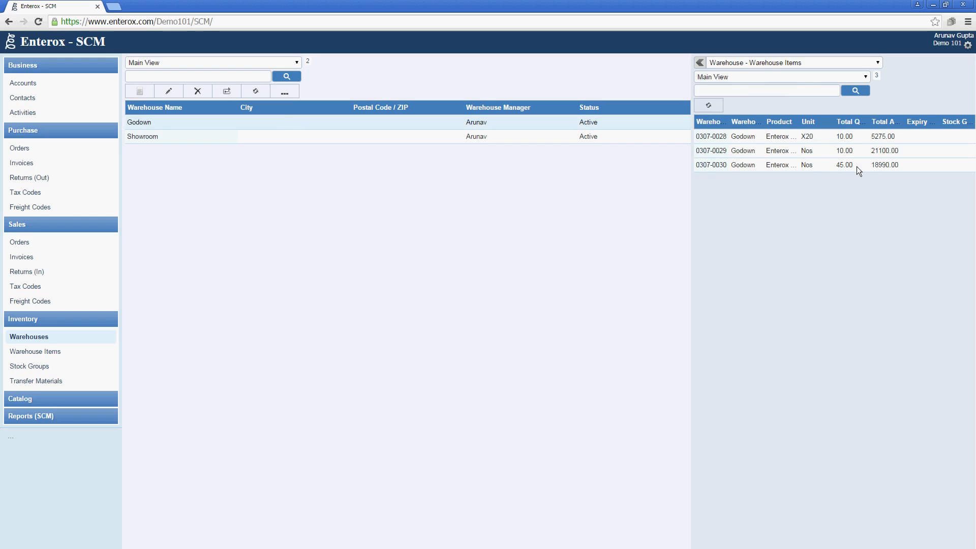
pyautogui.click(315, 138)
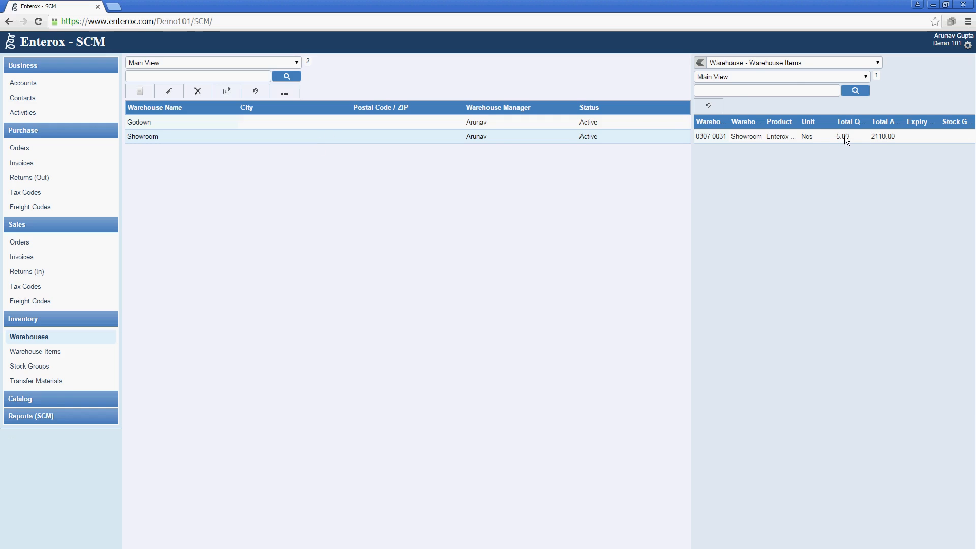
pyautogui.click(600, 127)
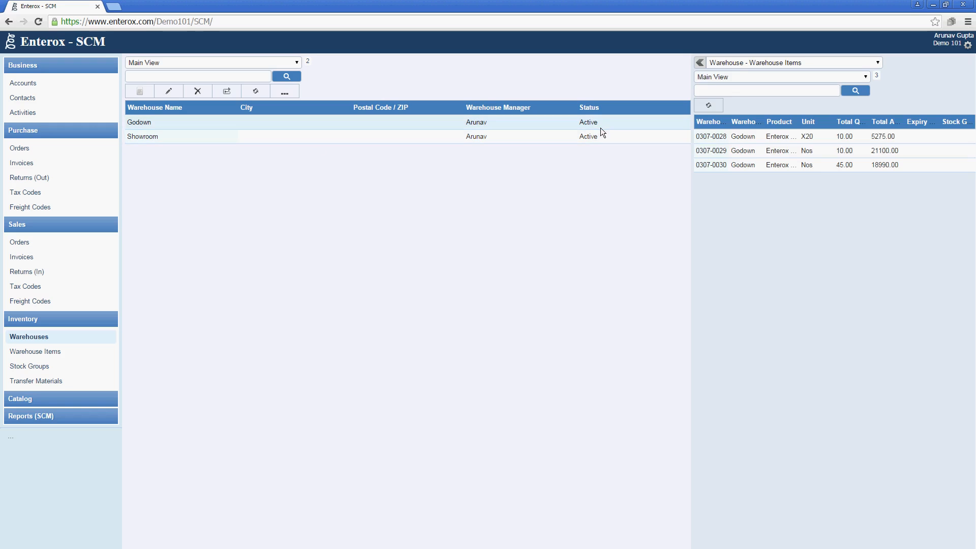
pyautogui.click(740, 65)
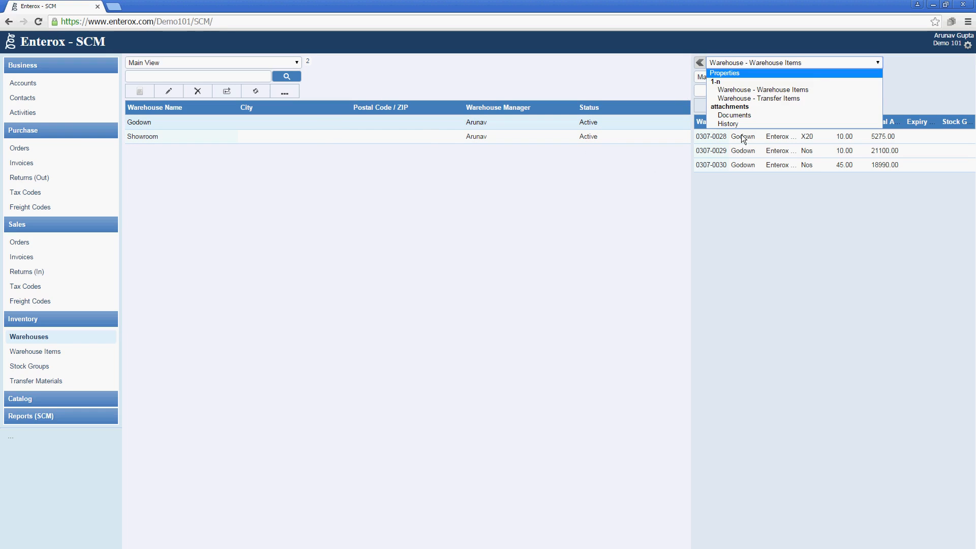
pyautogui.click(776, 96)
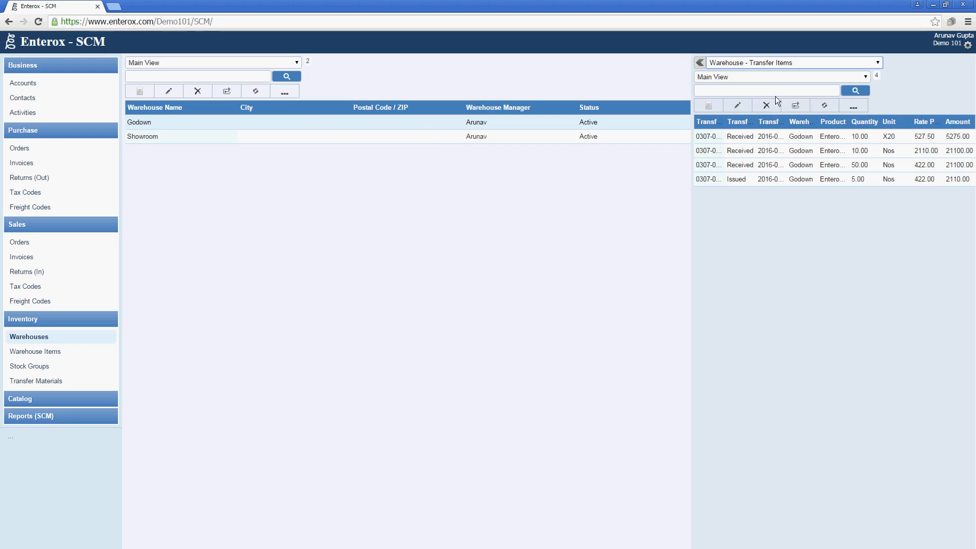
pyautogui.moveTo(691, 222); pyautogui.dragTo(510, 220)
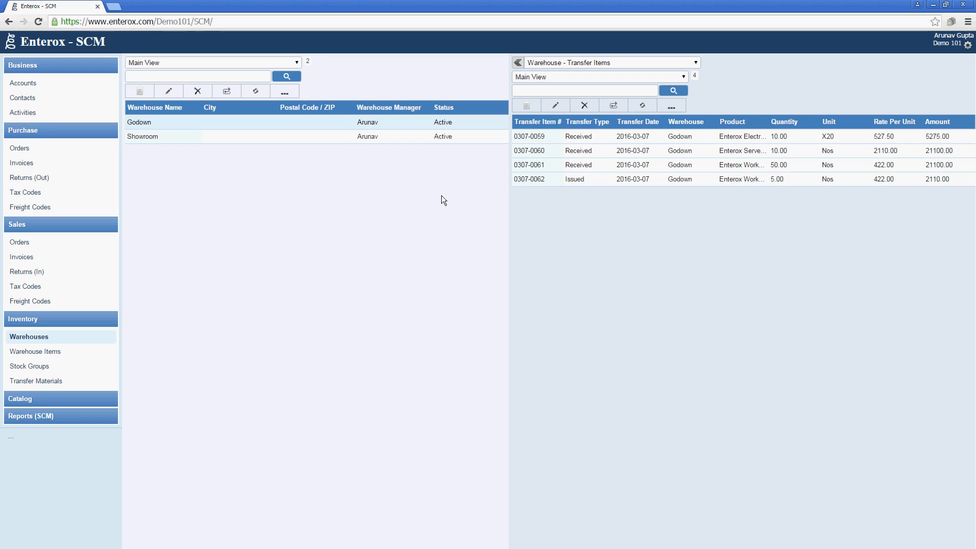
# Check stock under Warehouse Items, widen the main list, and go to Sales Orders
pyautogui.click(33, 353)
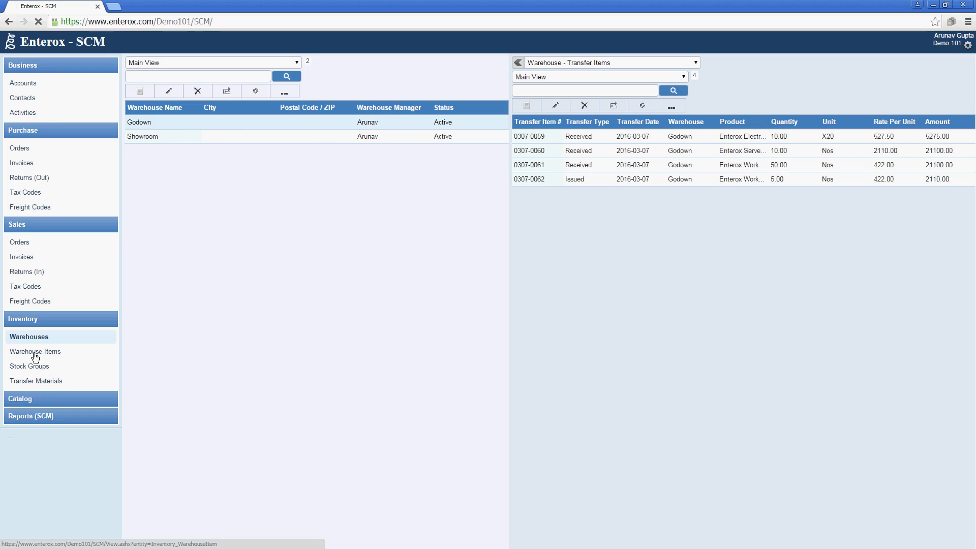
pyautogui.moveTo(510, 313); pyautogui.dragTo(667, 309)
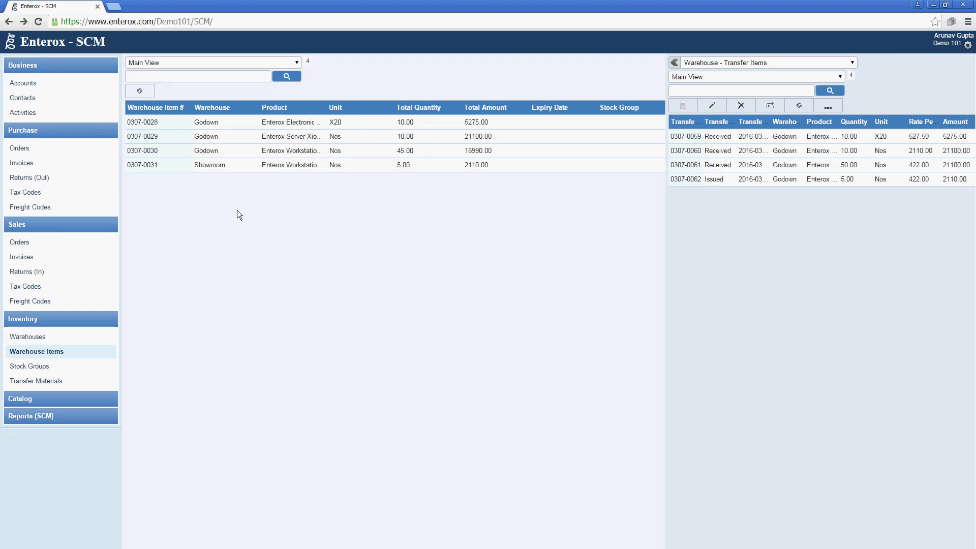
pyautogui.click(50, 244)
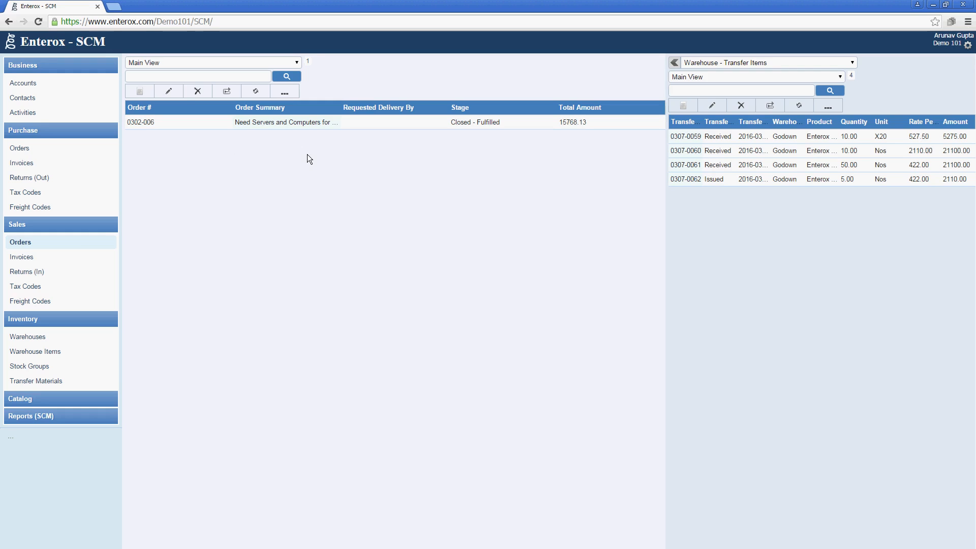
# Create sales order 'Sales of Items' for account Doe and Does, pick its contact, and save
pyautogui.click(142, 92)
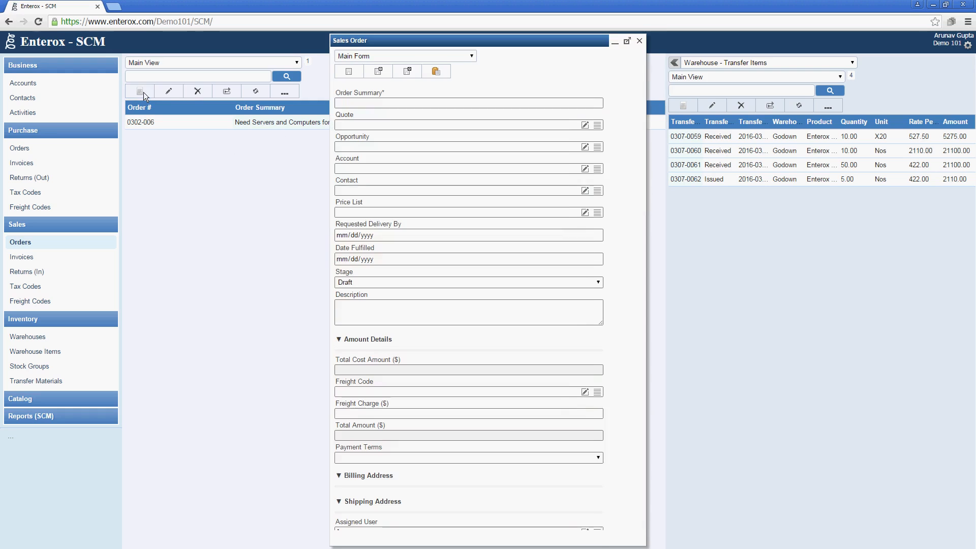
pyautogui.write('Sales of Items')
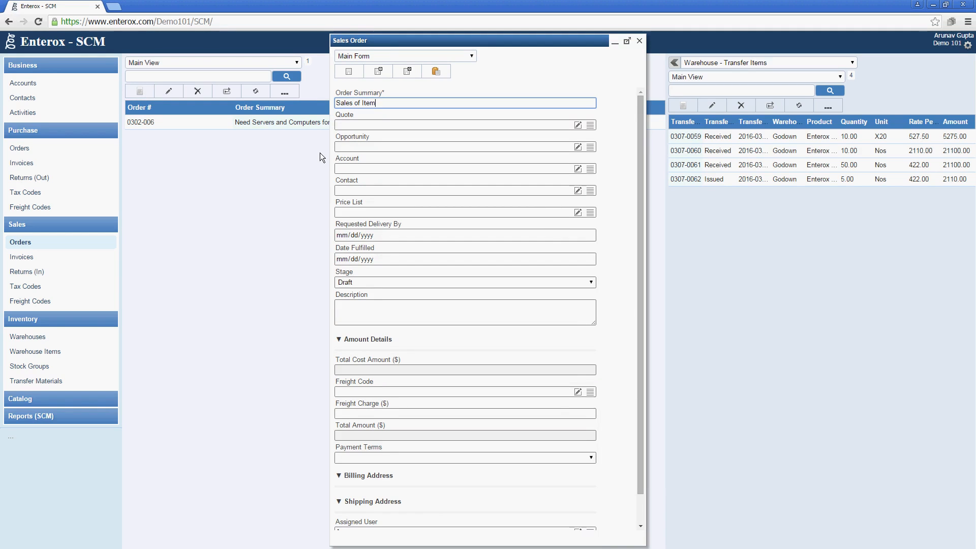
pyautogui.press('Tab')
pyautogui.press('Tab')
pyautogui.press('Tab')
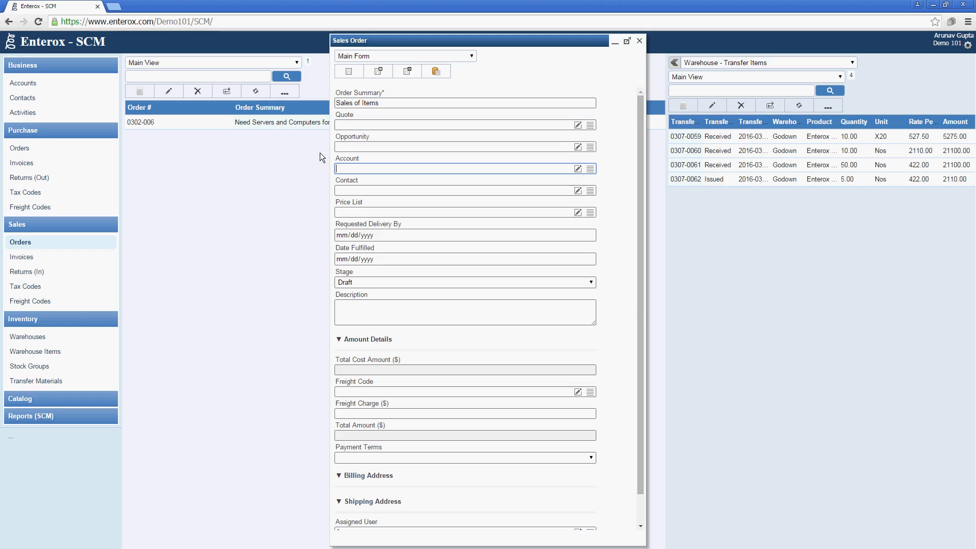
pyautogui.click(590, 169)
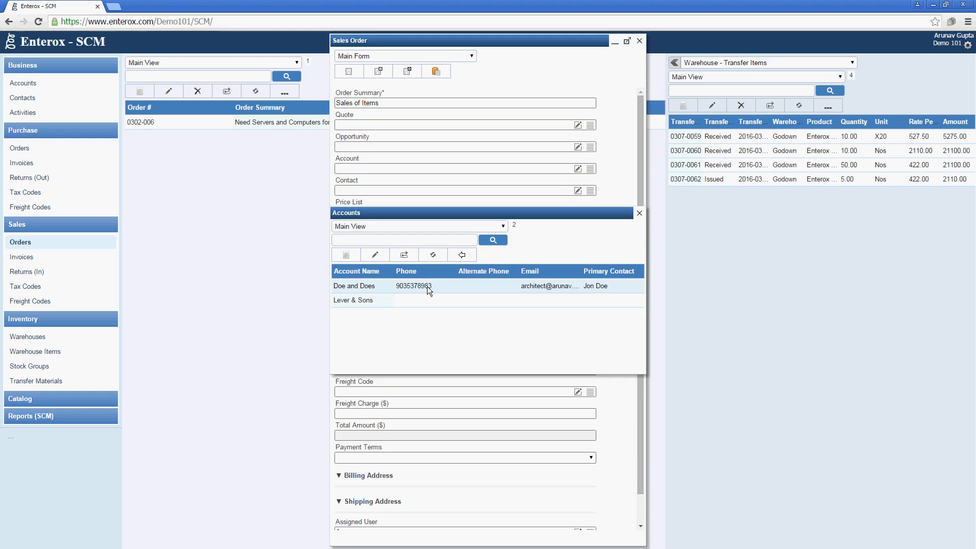
pyautogui.click(461, 255)
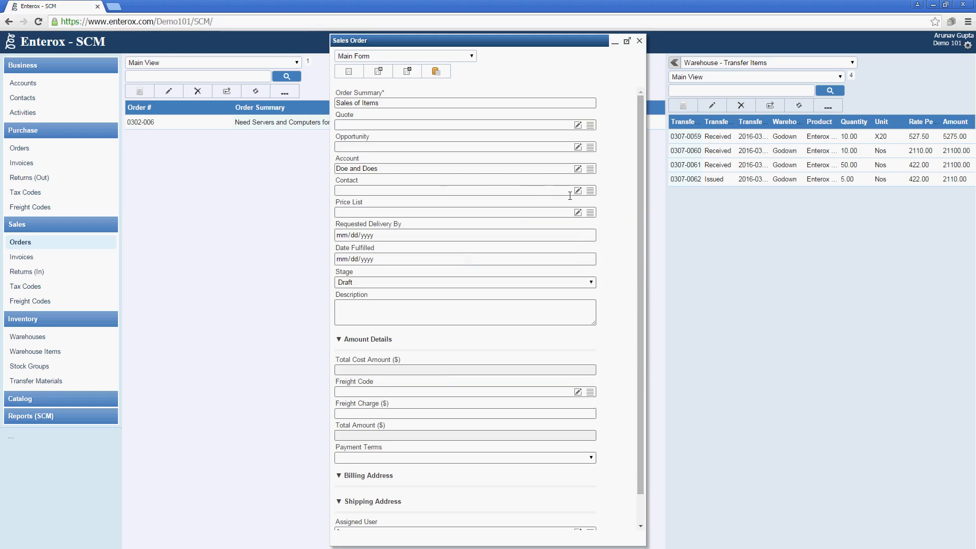
pyautogui.click(590, 190)
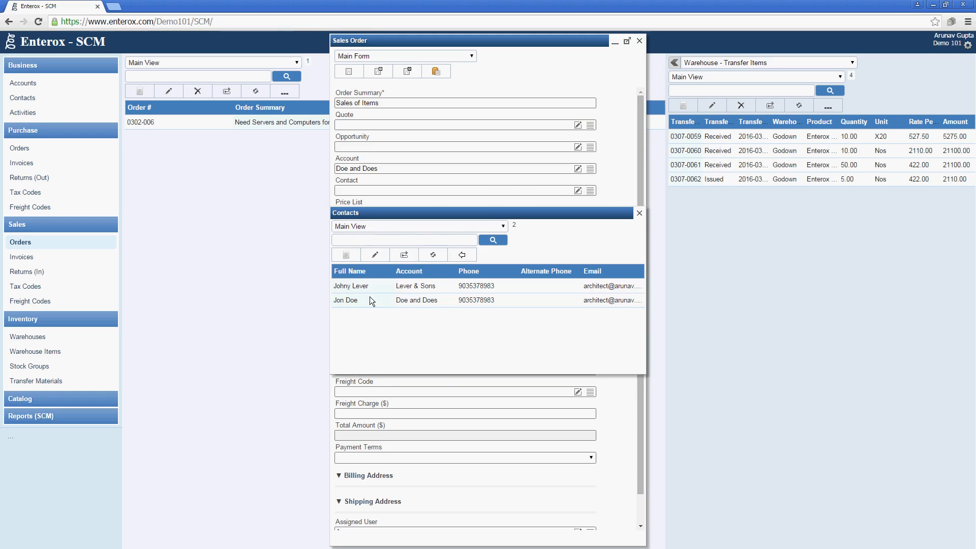
pyautogui.click(370, 300)
pyautogui.click(462, 255)
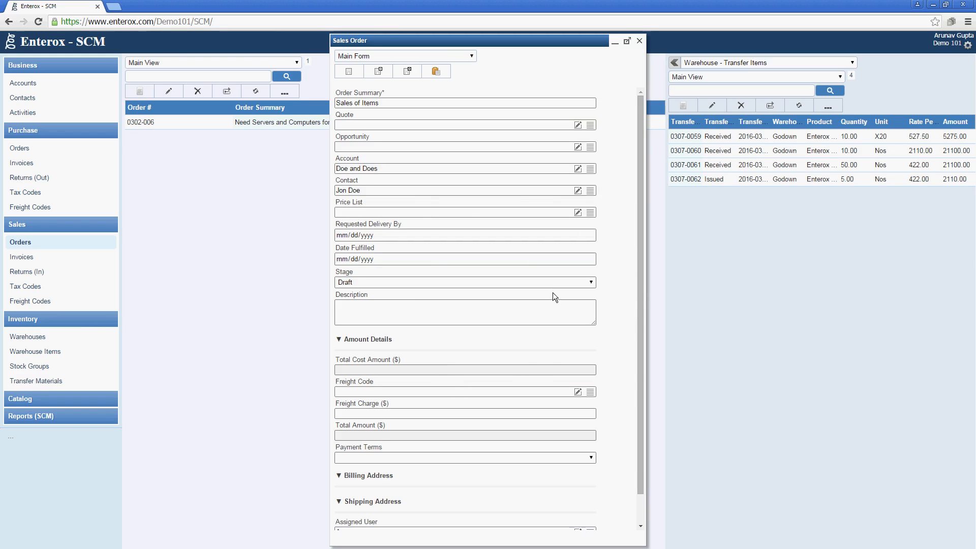
pyautogui.click(408, 71)
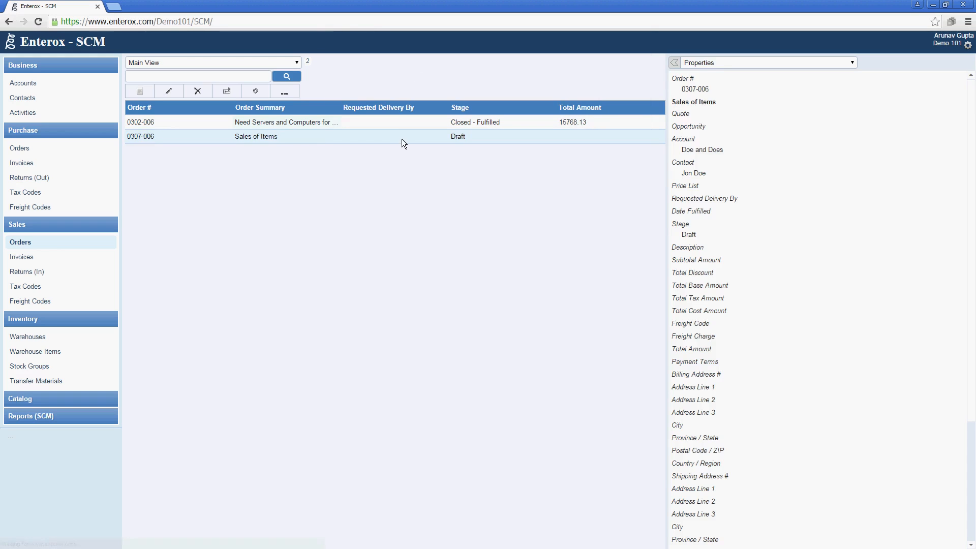
# Start a product line for Enterox Server Xion E5 RM 2U using price list item 0302-006
pyautogui.click(723, 67)
pyautogui.click(732, 89)
pyautogui.click(684, 106)
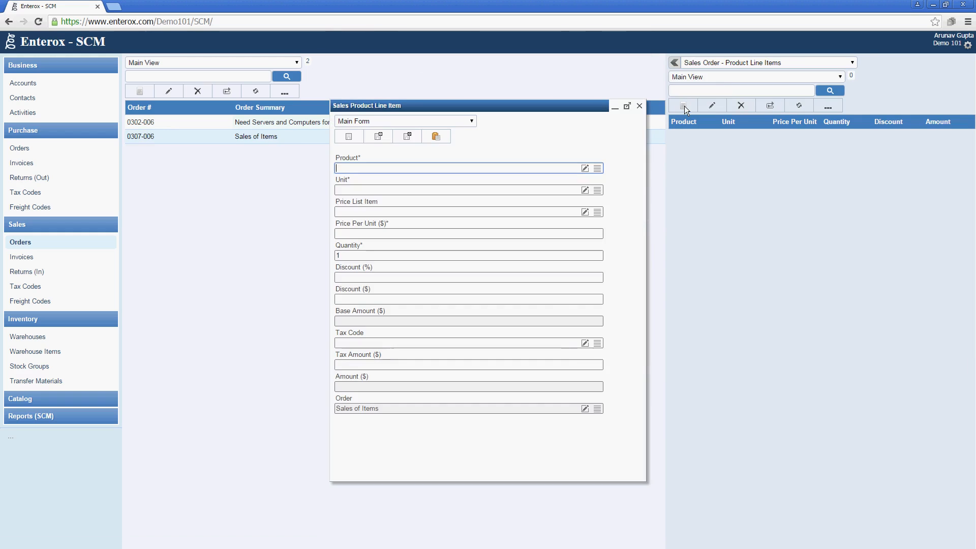
pyautogui.click(597, 169)
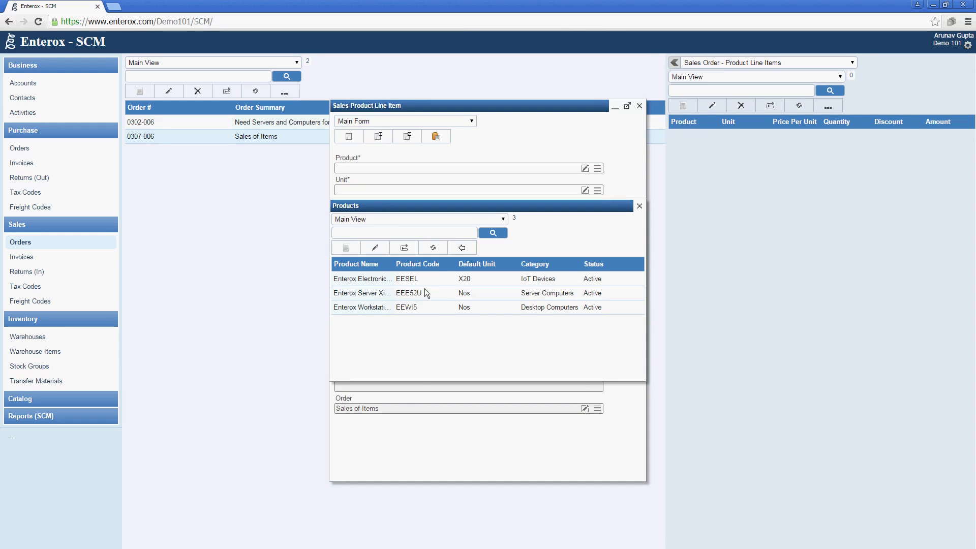
pyautogui.click(410, 294)
pyautogui.click(460, 246)
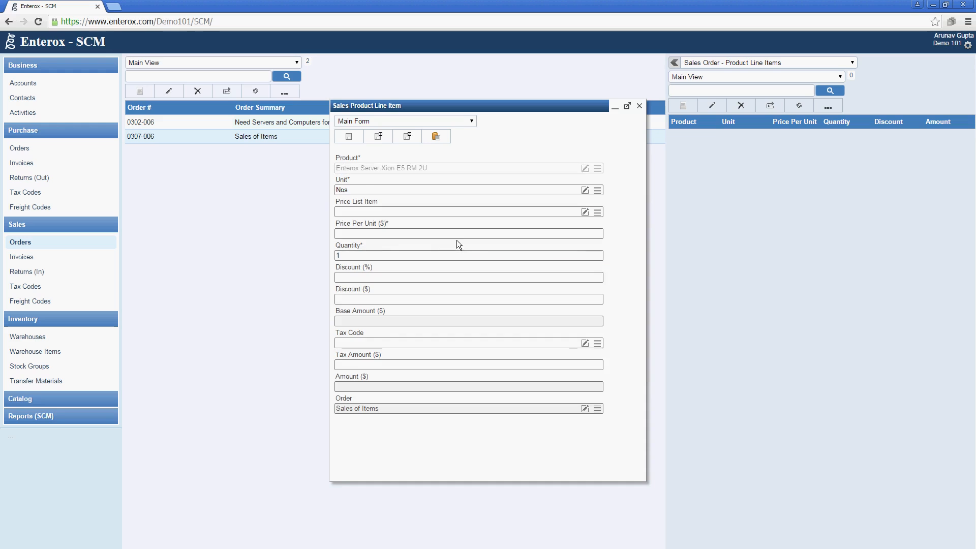
pyautogui.click(437, 212)
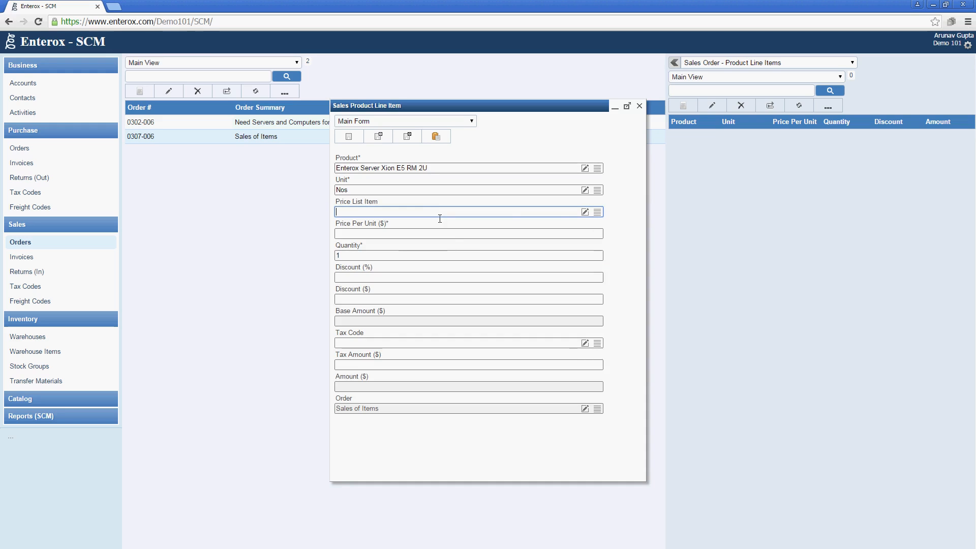
pyautogui.click(597, 212)
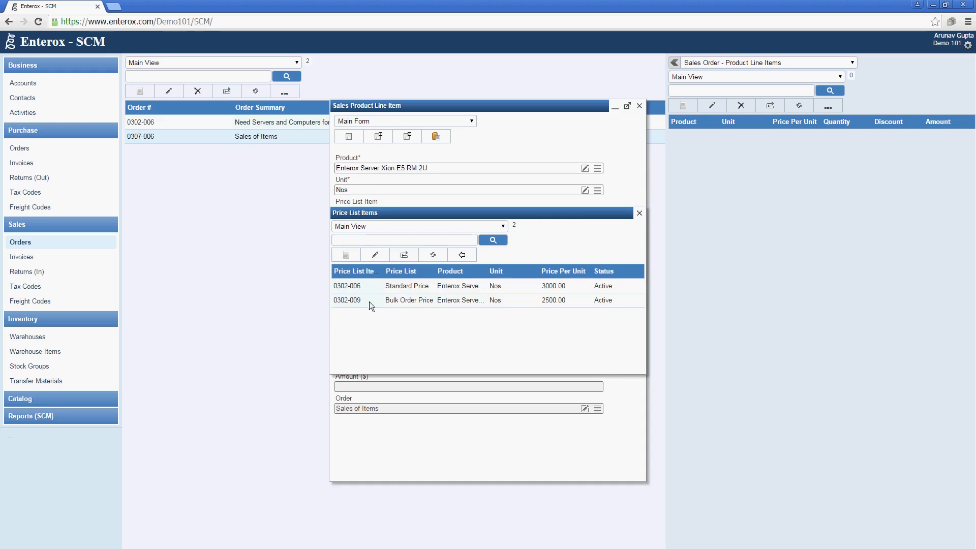
pyautogui.doubleClick(375, 287)
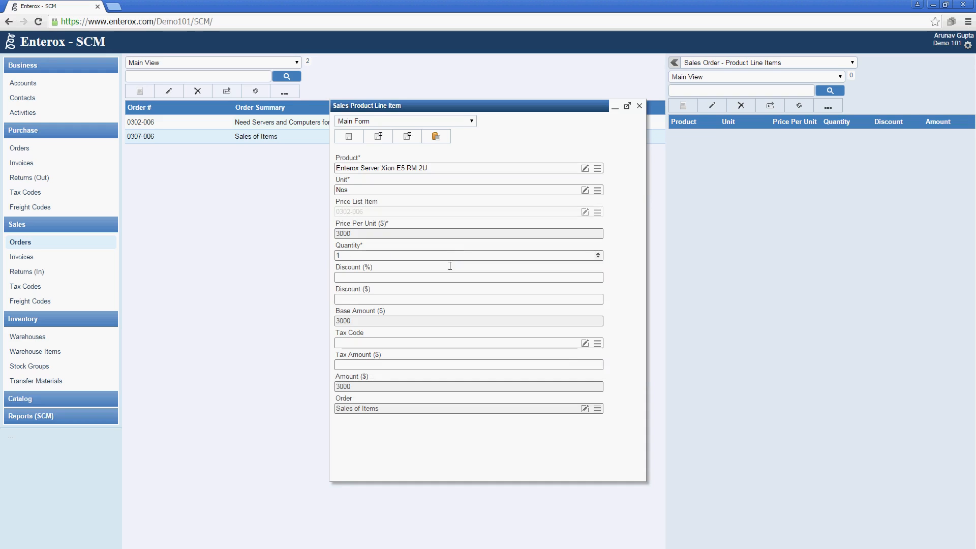
# Set the line's quantity to 2 with a 5% discount
pyautogui.click(366, 259)
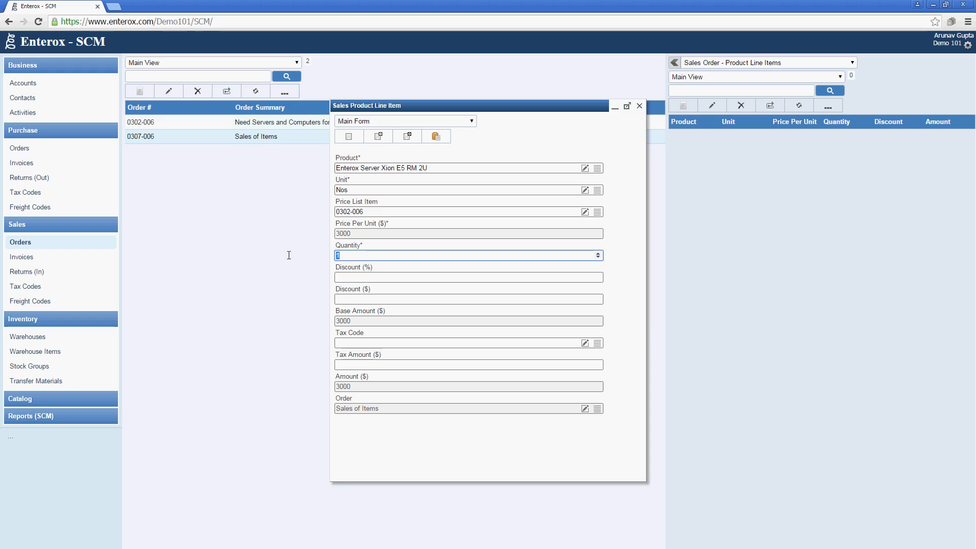
pyautogui.write('5')
pyautogui.press('BackSpace')
pyautogui.press('BackSpace')
pyautogui.write('2')
pyautogui.press('Tab')
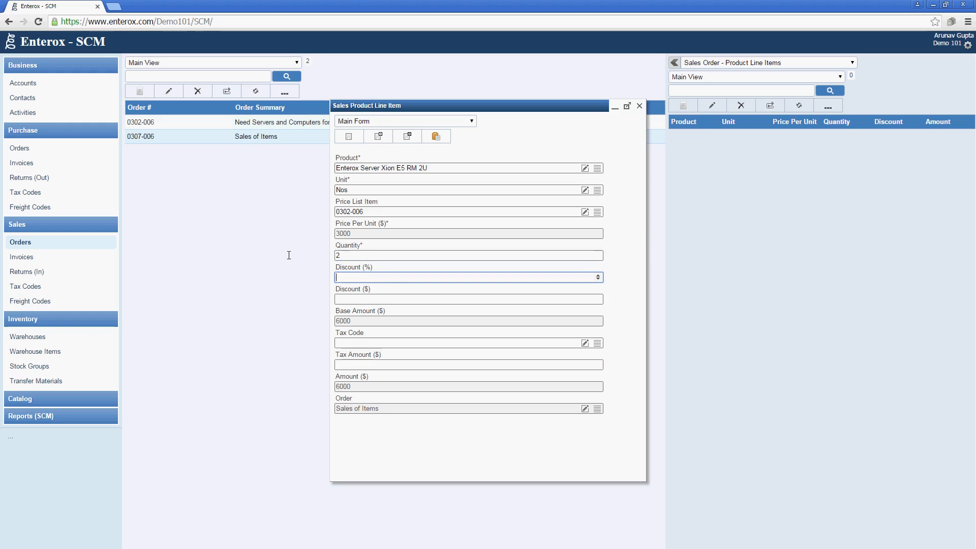
pyautogui.write('5')
pyautogui.press('Tab')
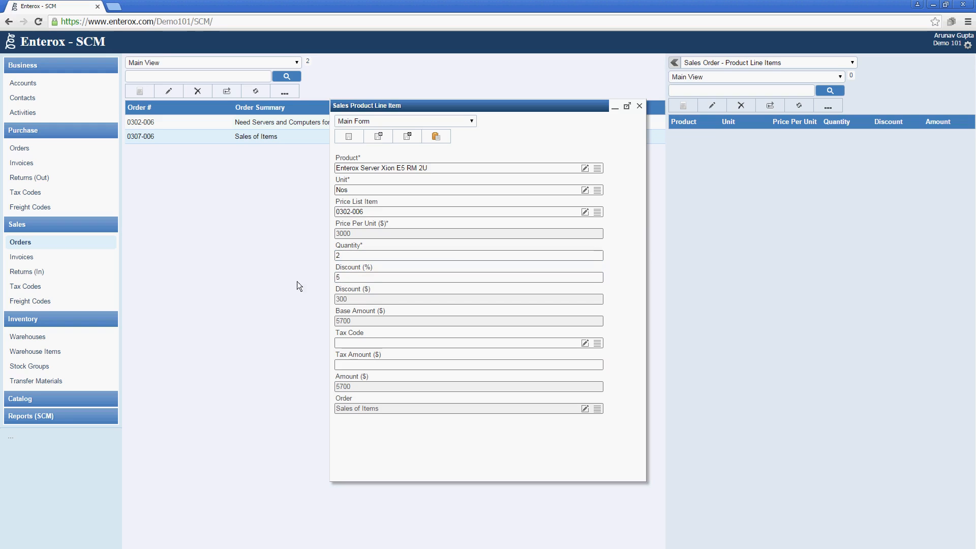
# Create a new Outward VAT sales tax code at 11.5% and apply it to the line
pyautogui.click(598, 344)
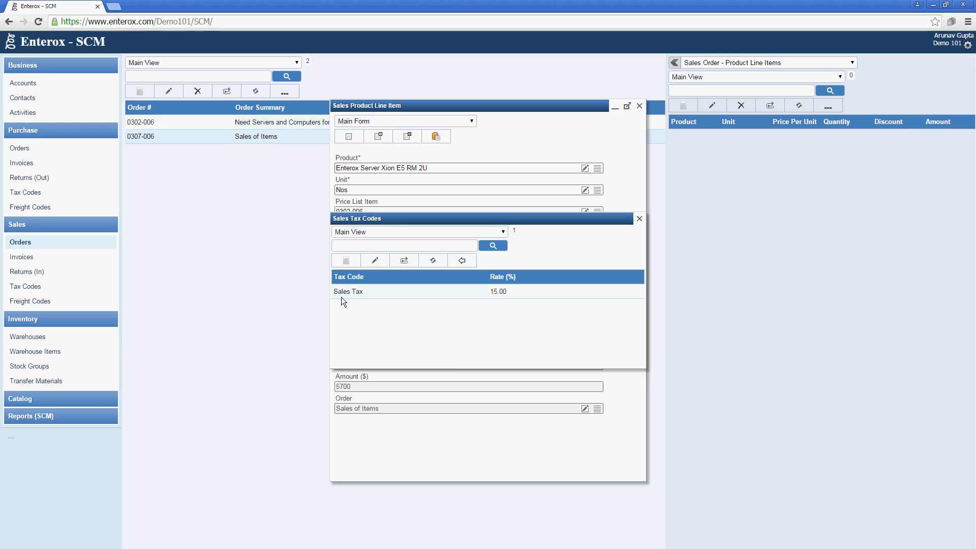
pyautogui.click(347, 262)
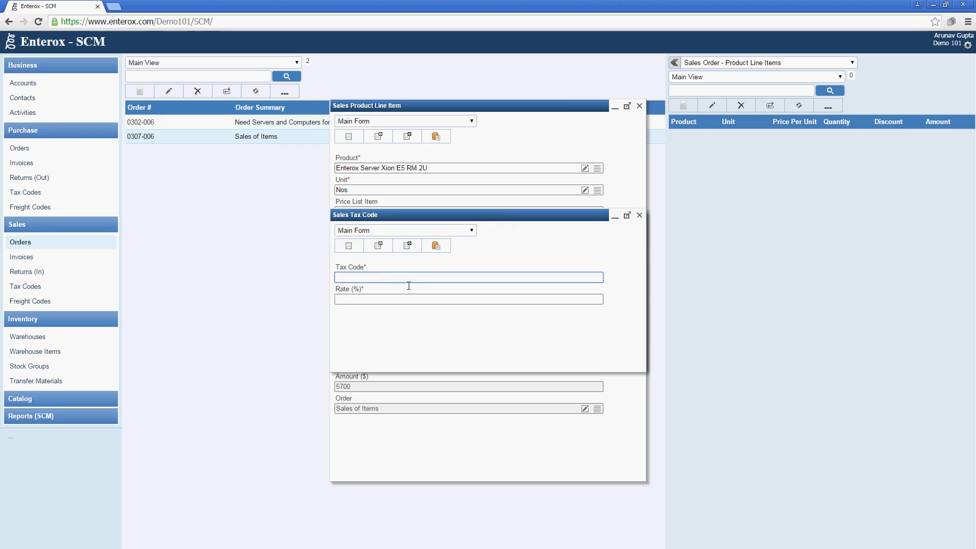
pyautogui.write('Outward VAT')
pyautogui.press('Tab')
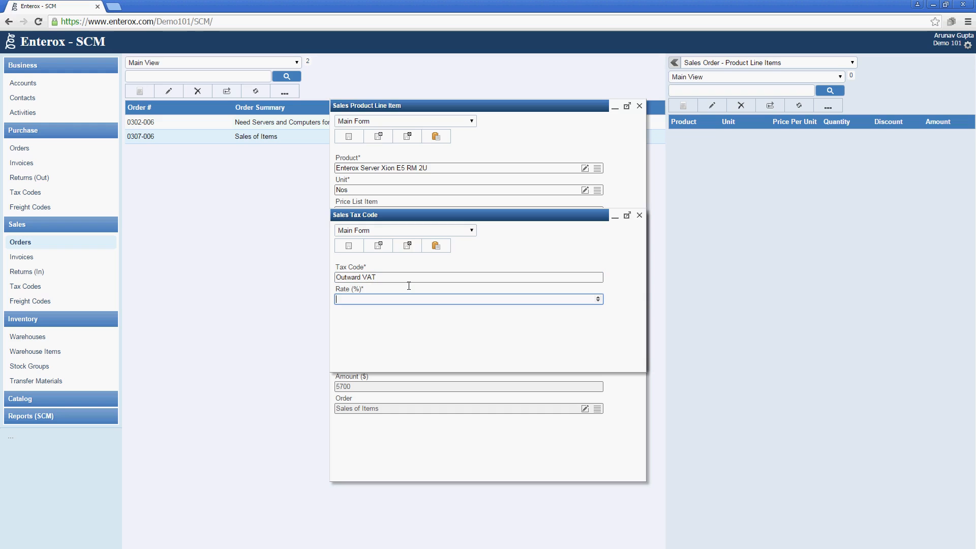
pyautogui.write('11.5')
pyautogui.click(406, 246)
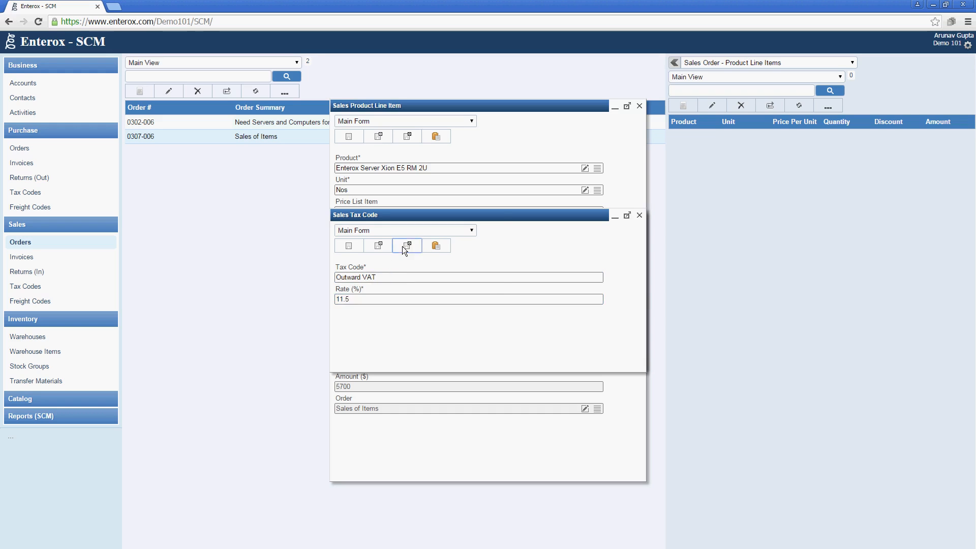
pyautogui.click(456, 264)
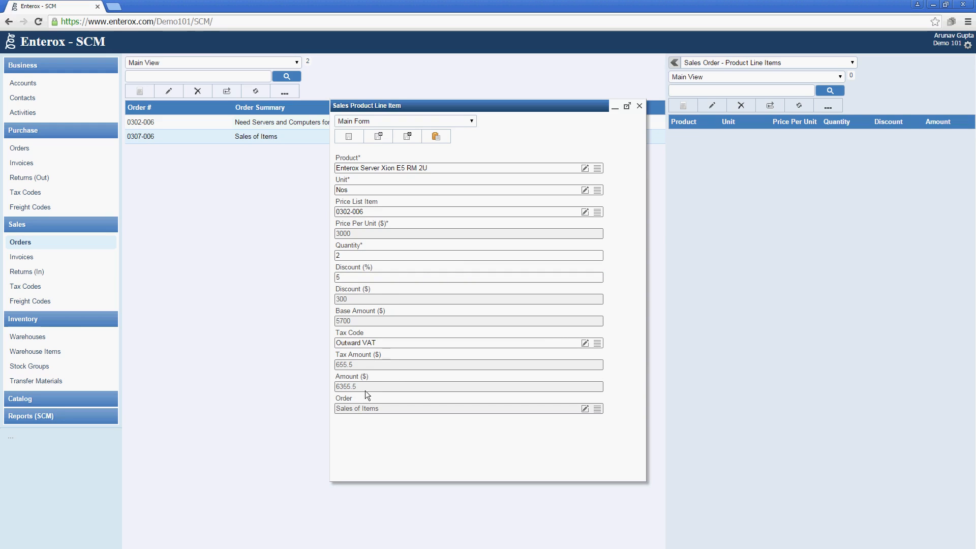
pyautogui.click(683, 106)
# Pick Enterox Workstation i5 with price list item 0302-007 for the second line
pyautogui.click(597, 168)
pyautogui.click(417, 306)
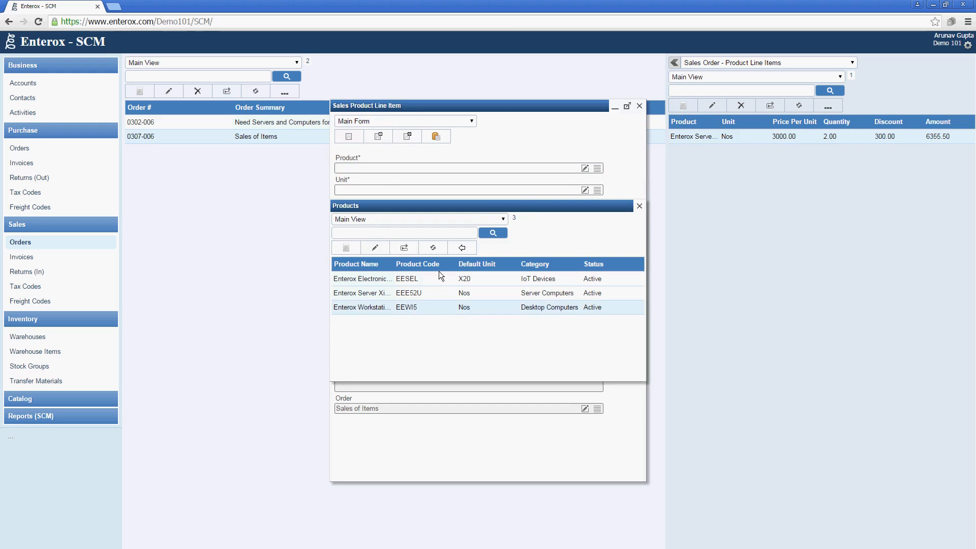
pyautogui.click(462, 247)
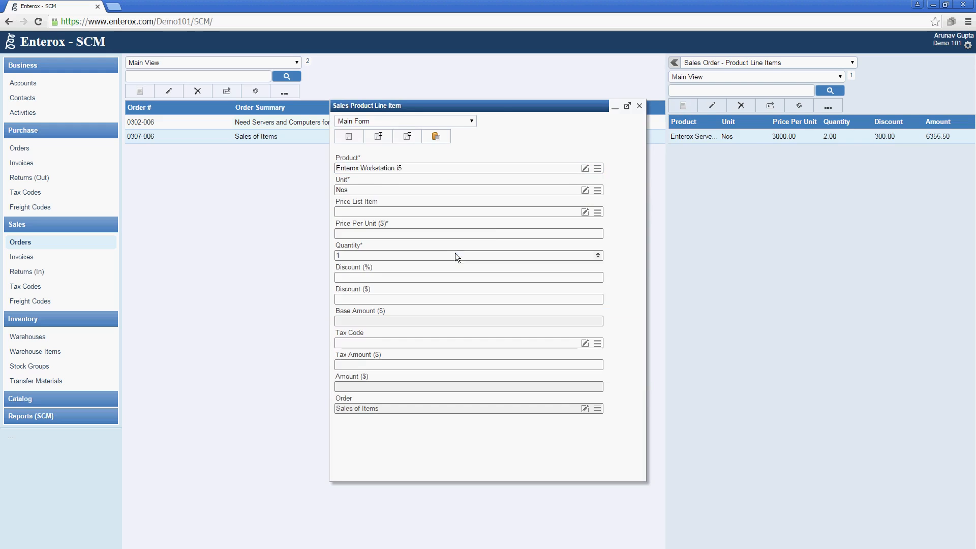
pyautogui.click(597, 212)
pyautogui.click(388, 286)
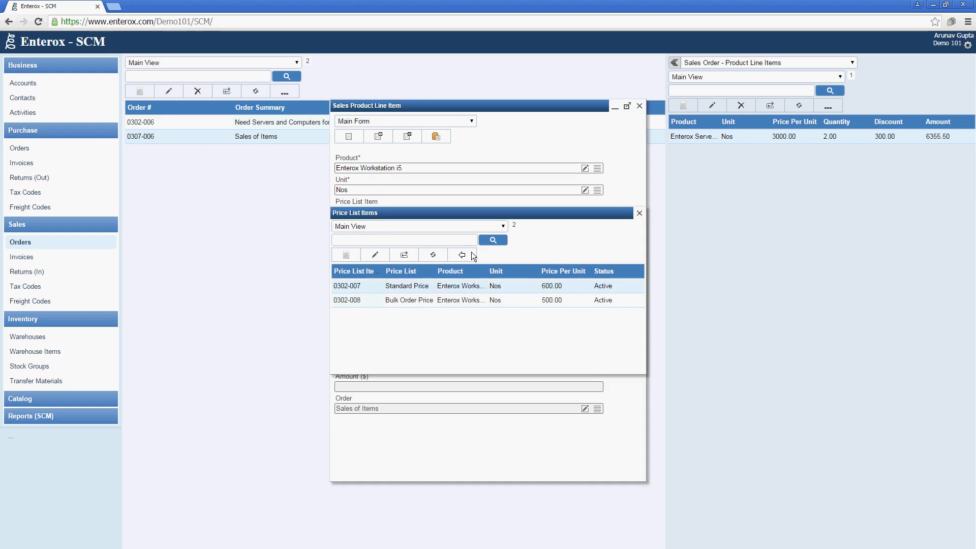
pyautogui.click(462, 254)
# Set quantity 15, 5% discount and Outward VAT, then Save & New the line
pyautogui.click(459, 254)
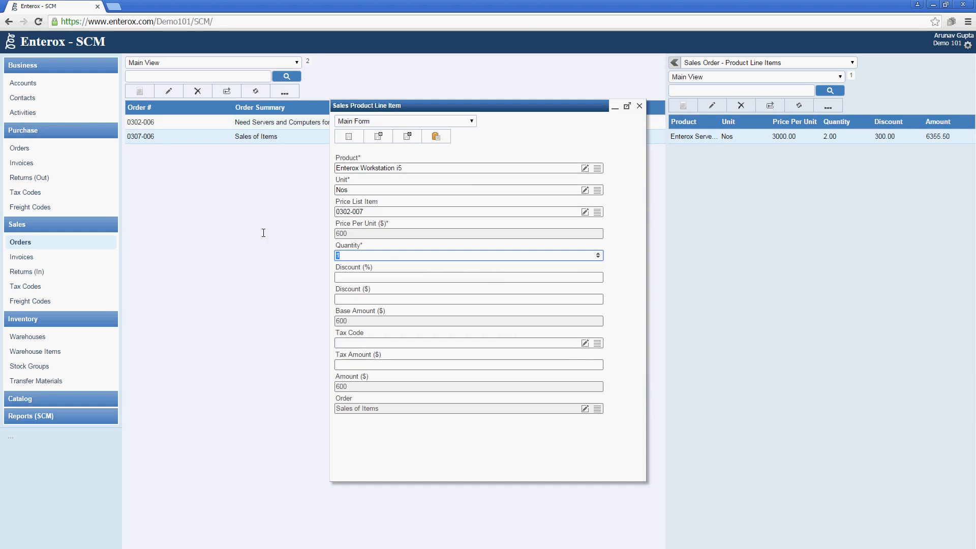
pyautogui.press('Tab')
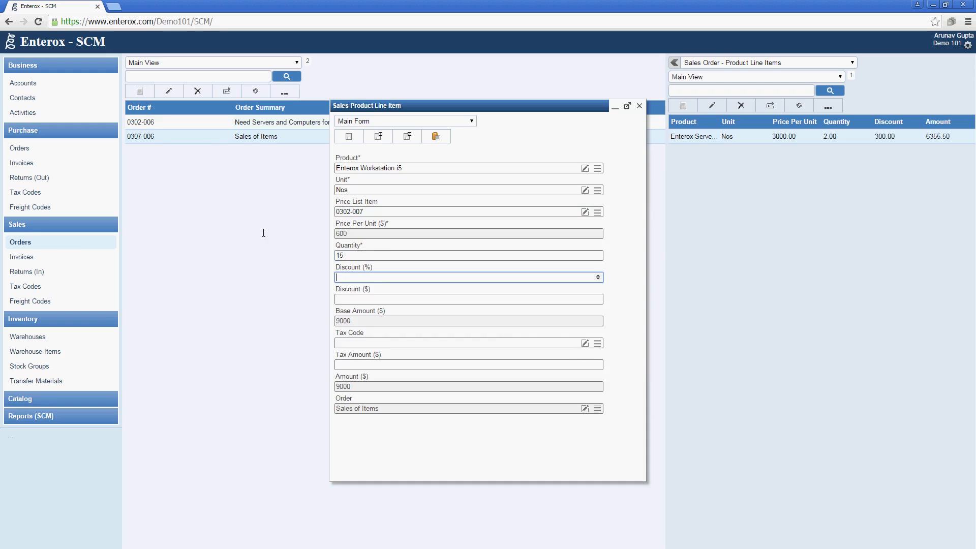
pyautogui.write('5')
pyautogui.press('Tab')
pyautogui.click(597, 343)
pyautogui.click(388, 292)
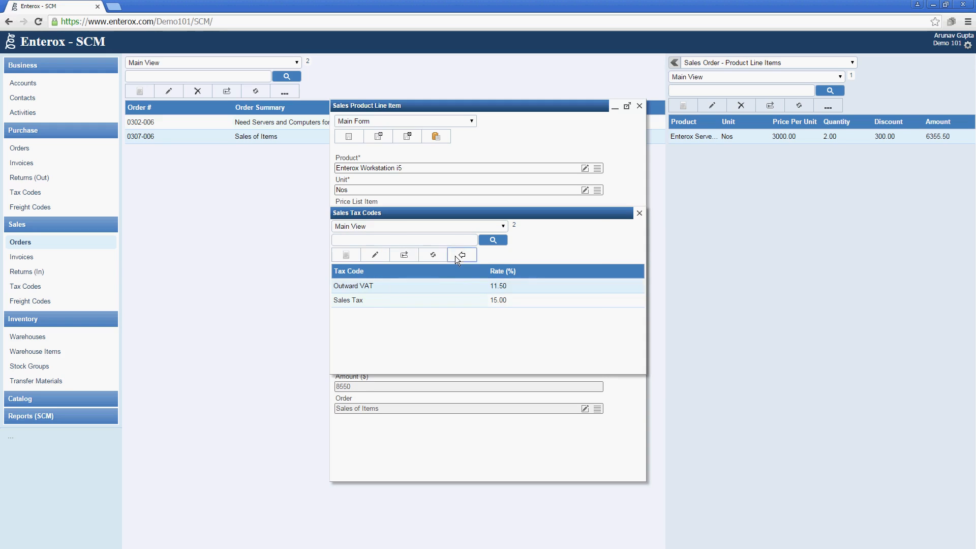
pyautogui.click(455, 256)
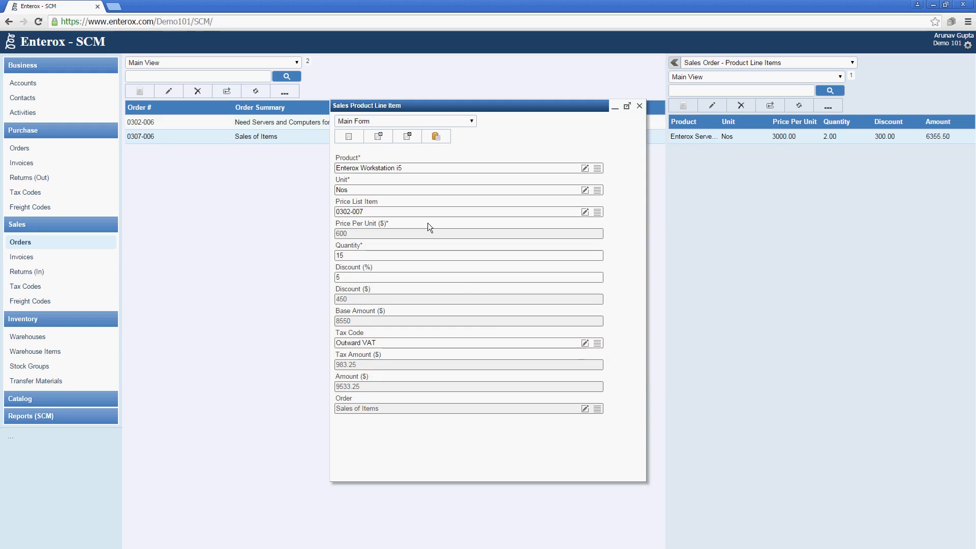
pyautogui.click(406, 136)
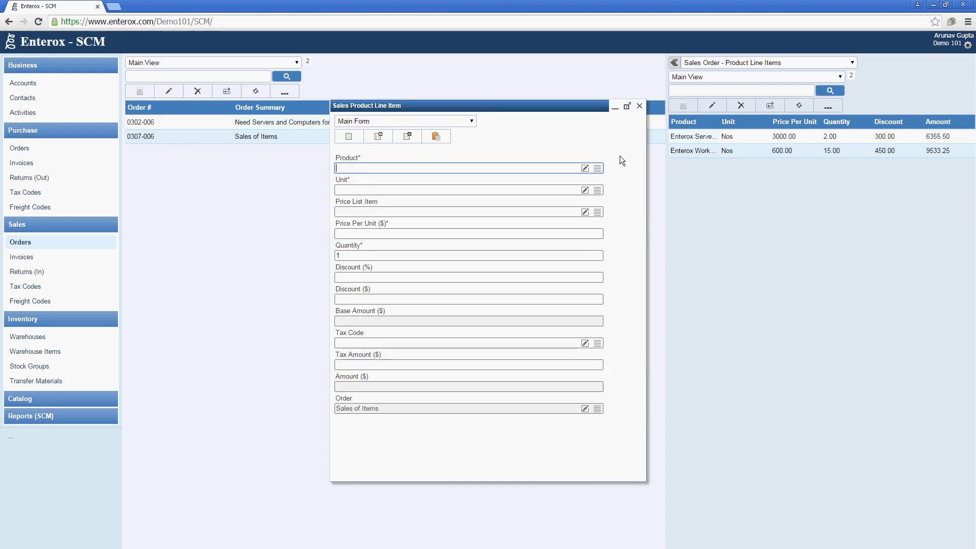
# Choose the Enterox Electronic Shelf Edge Label product at price list item 0307-010, quantity 2
pyautogui.click(597, 169)
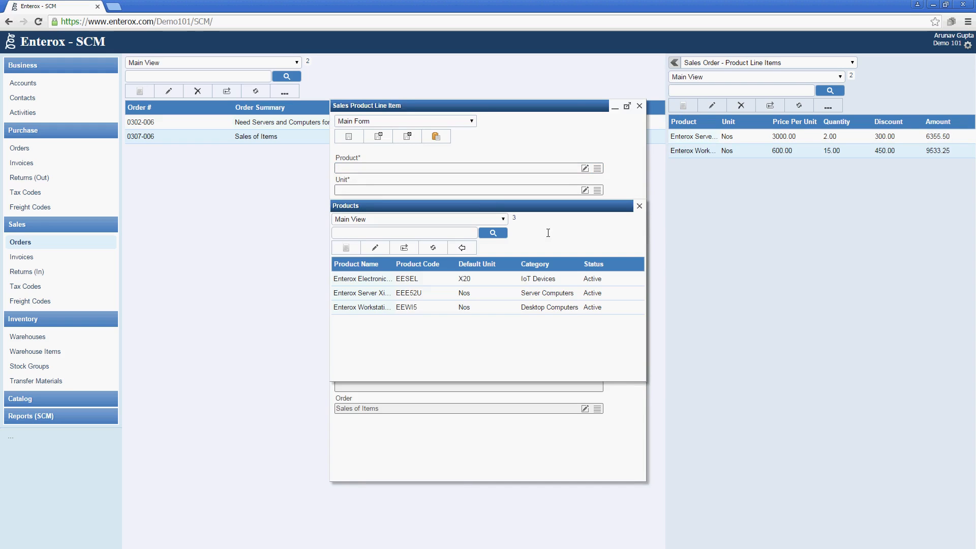
pyautogui.doubleClick(401, 279)
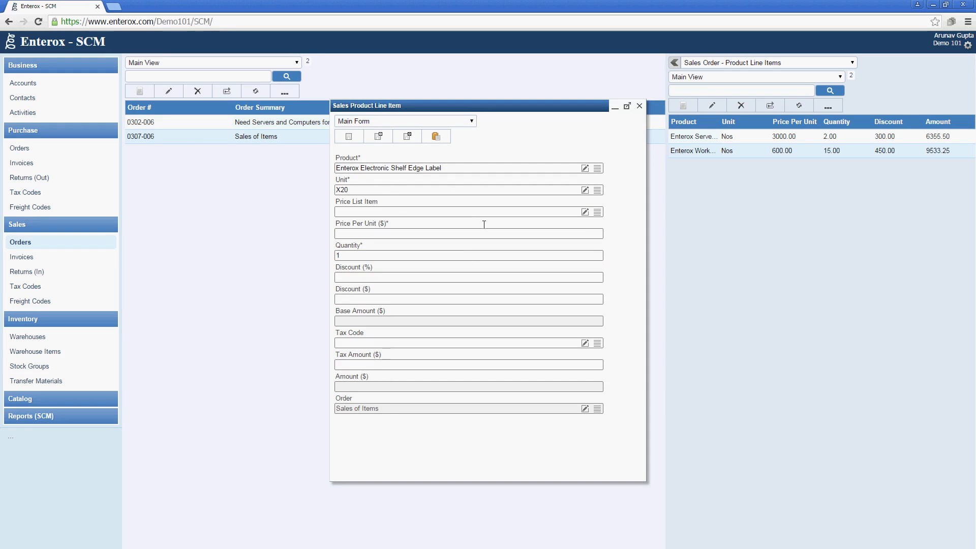
pyautogui.click(597, 212)
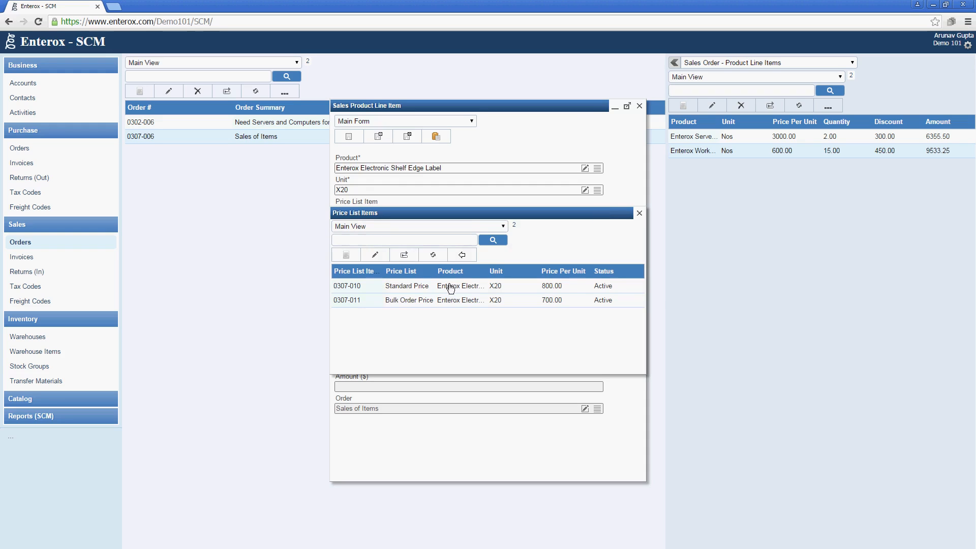
pyautogui.click(414, 290)
pyautogui.click(462, 255)
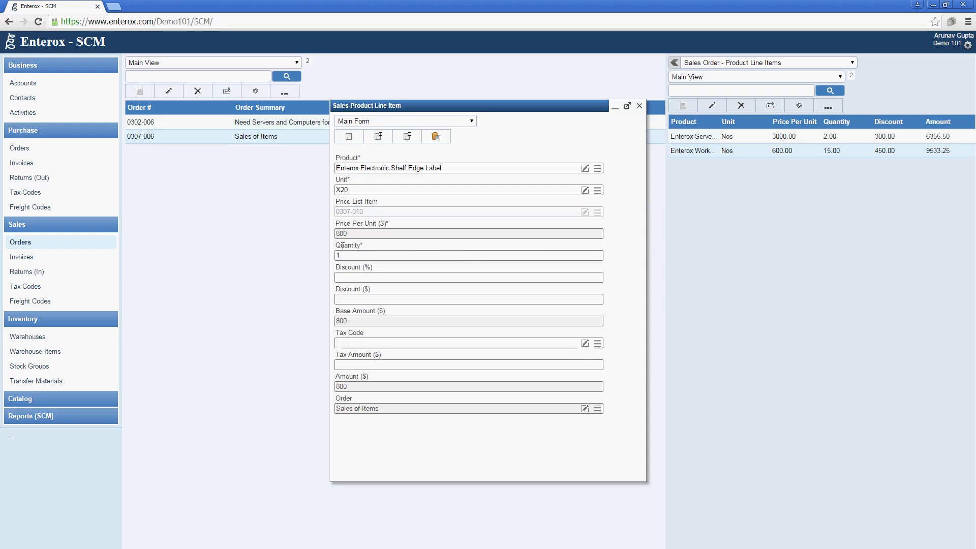
pyautogui.doubleClick(372, 256)
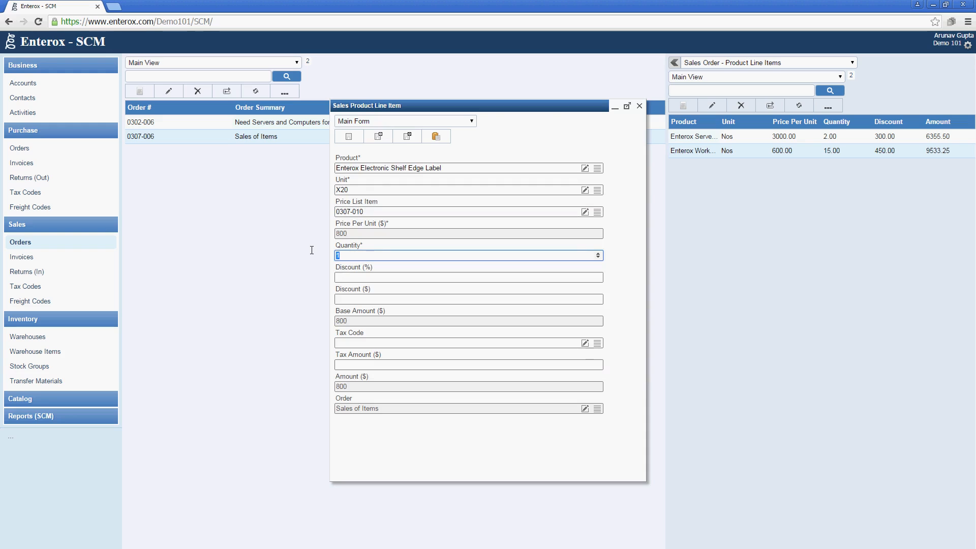
pyautogui.write('2')
pyautogui.press('Tab')
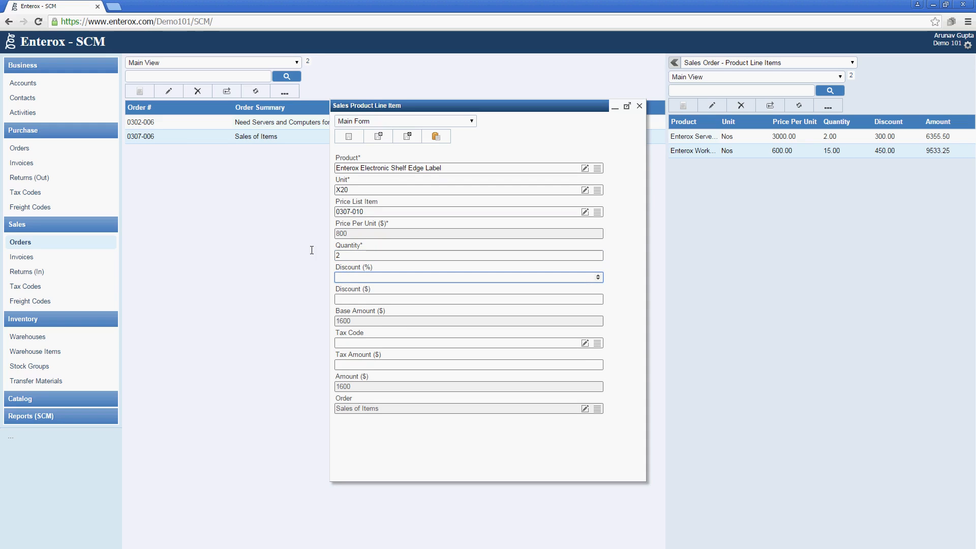
# Apply a 5% discount and the Outward VAT tax code, save the line, and refresh order 0307-006
pyautogui.click(312, 250)
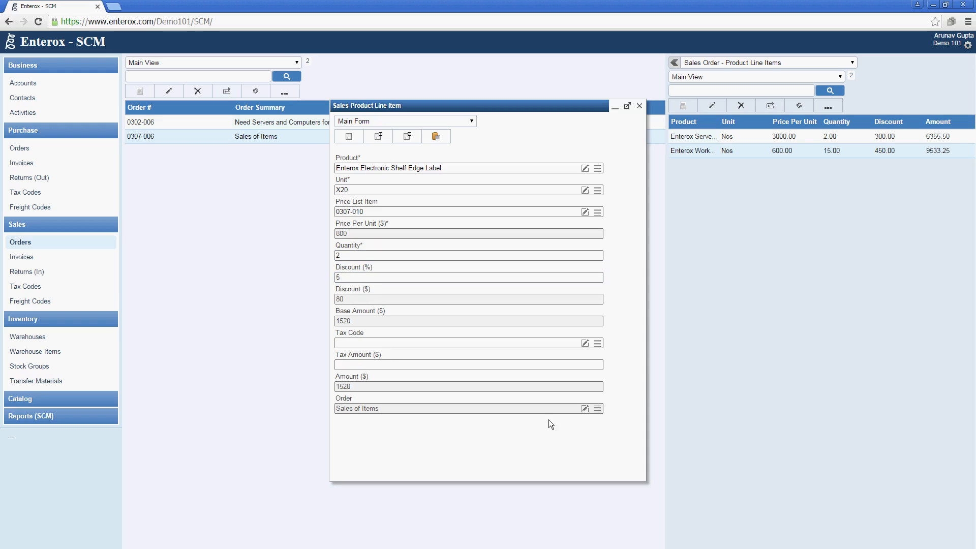
pyautogui.click(599, 343)
pyautogui.click(414, 287)
pyautogui.click(465, 255)
pyautogui.click(407, 137)
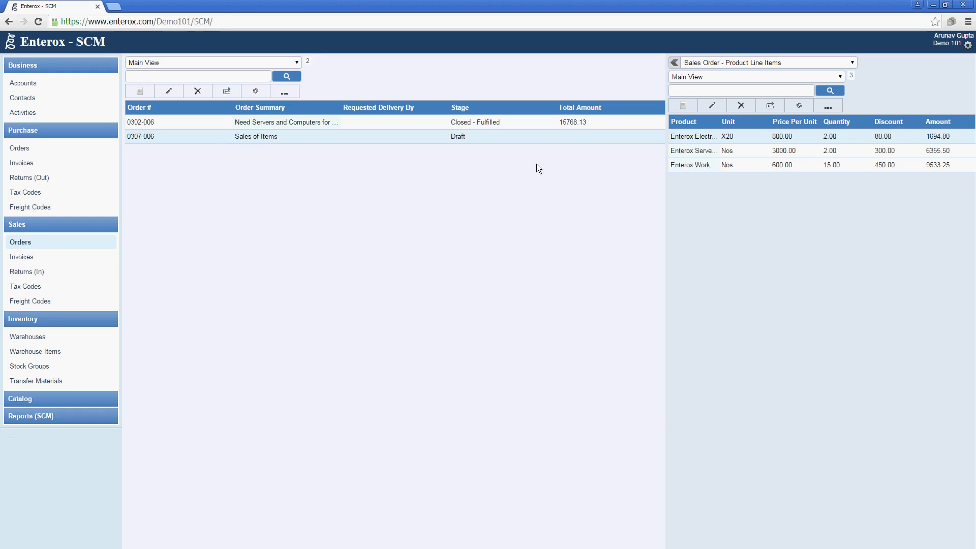
pyautogui.click(261, 94)
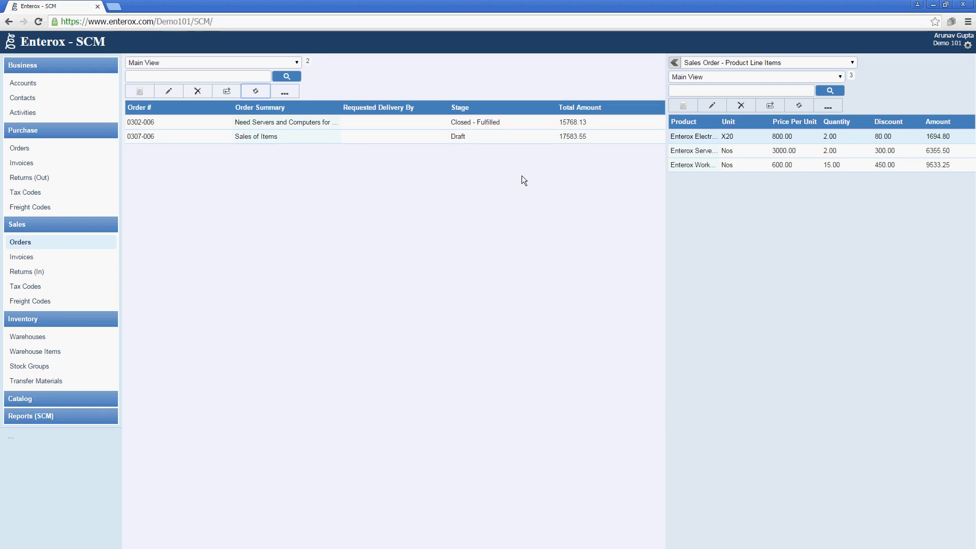
pyautogui.click(344, 136)
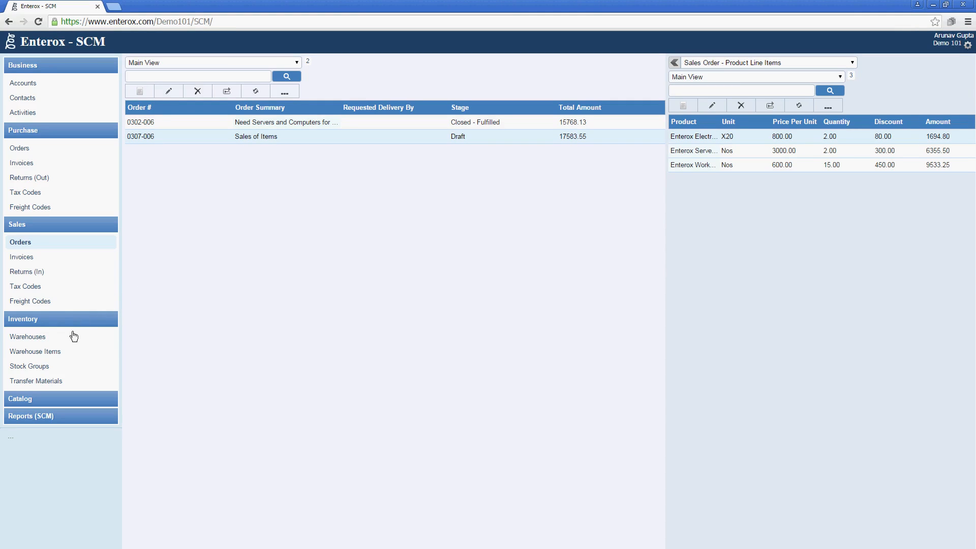
# Create and save a new material transfer with the narration 'Being Items Sold 0307-006'
pyautogui.click(60, 383)
pyautogui.click(139, 91)
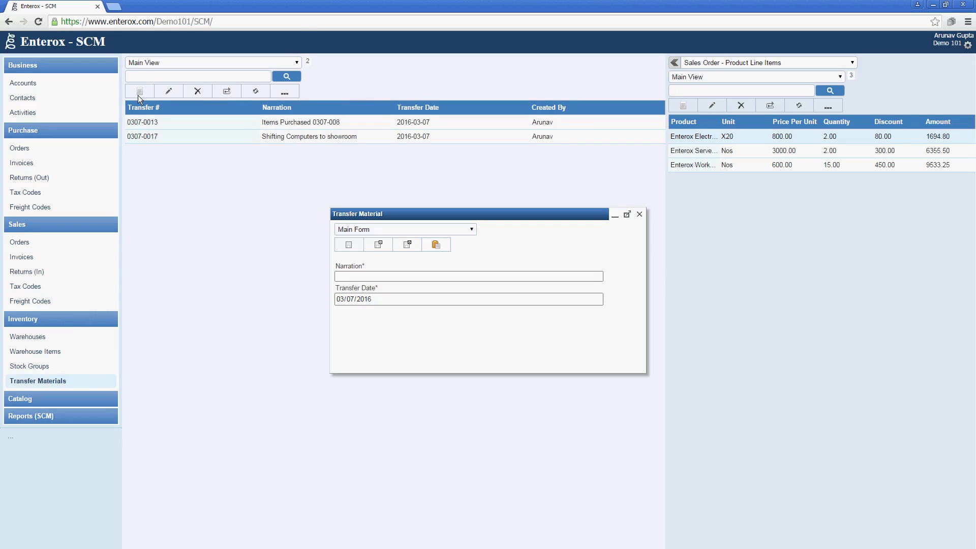
pyautogui.write('B')
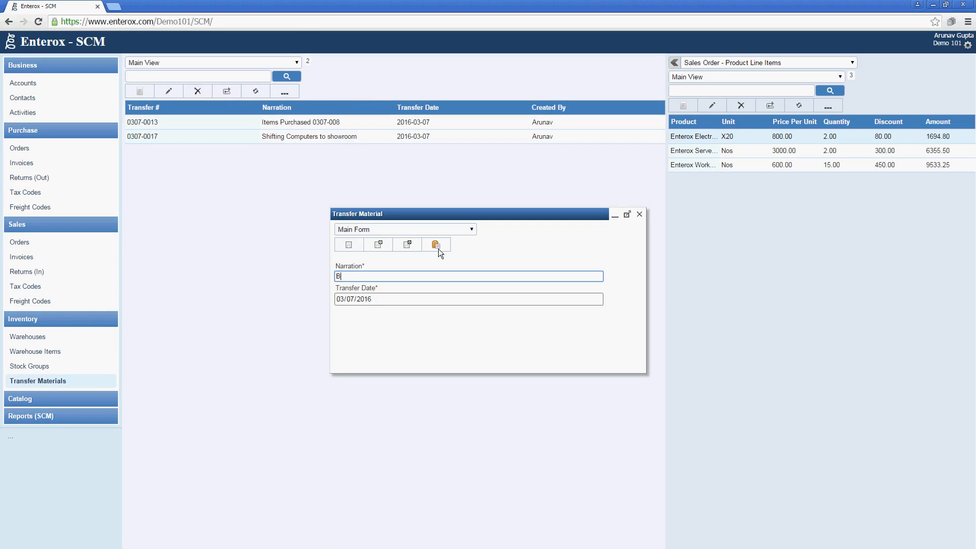
pyautogui.write('eing Items SOI')
pyautogui.press('BackSpace')
pyautogui.press('BackSpace')
pyautogui.write('old - ')
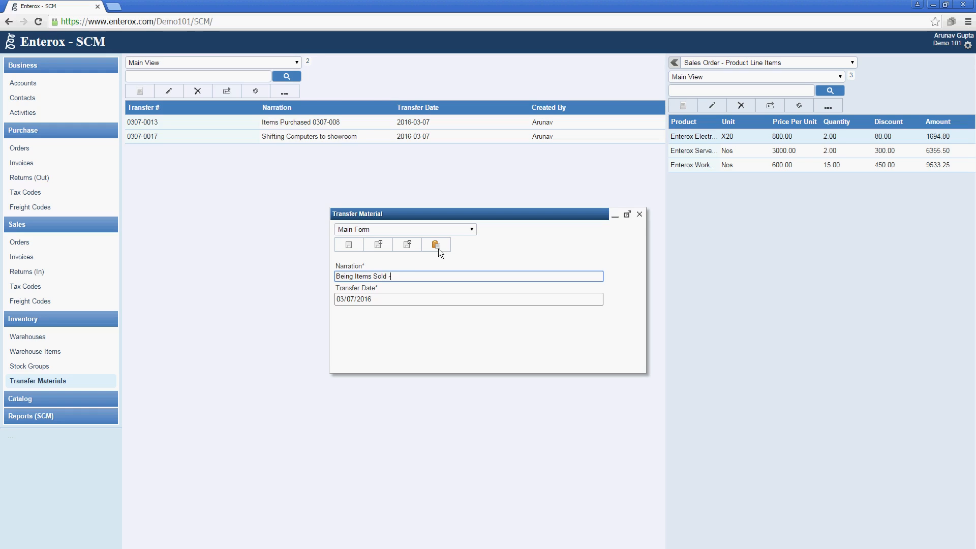
pyautogui.write('0307-006')
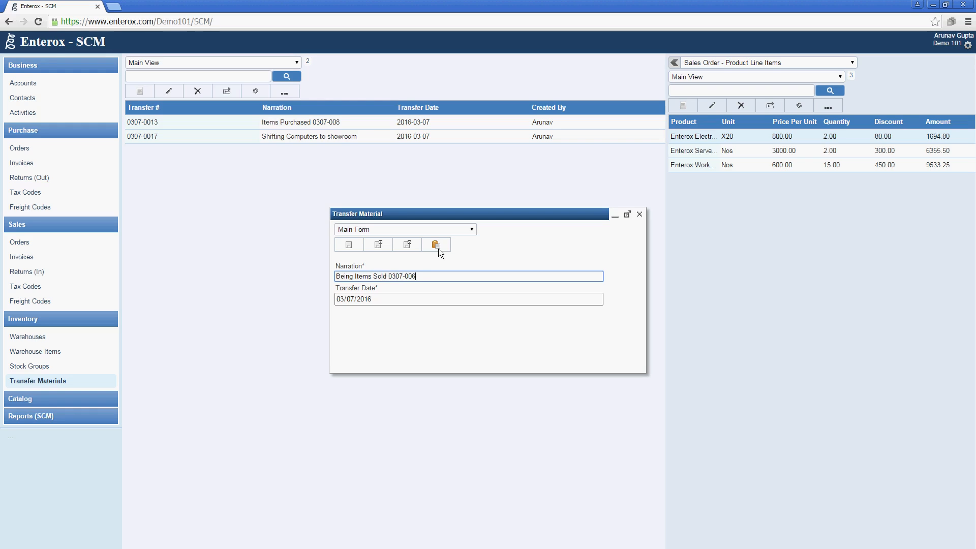
pyautogui.click(405, 239)
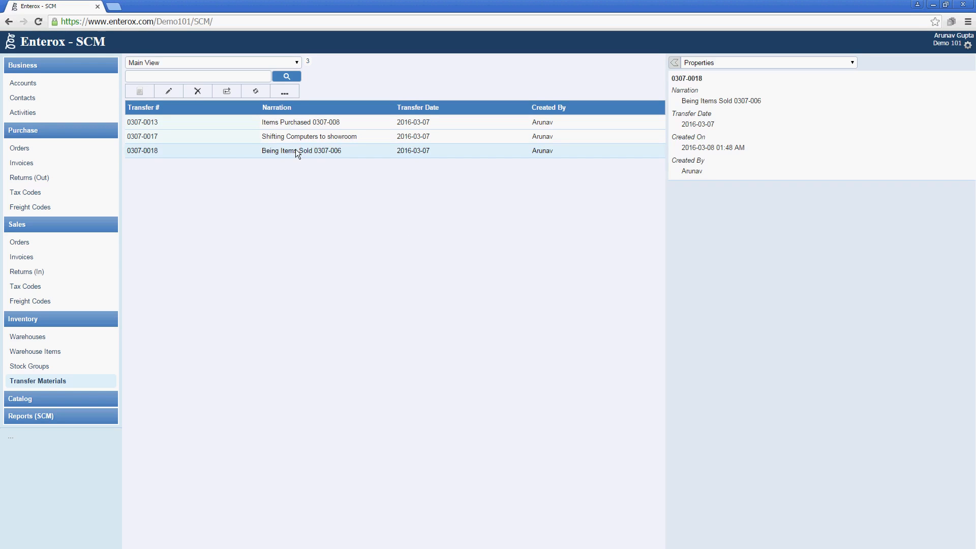
pyautogui.click(738, 60)
# Start a transfer item and paste in the order's X20 Shelf Edge Label line details
pyautogui.click(736, 86)
pyautogui.click(677, 105)
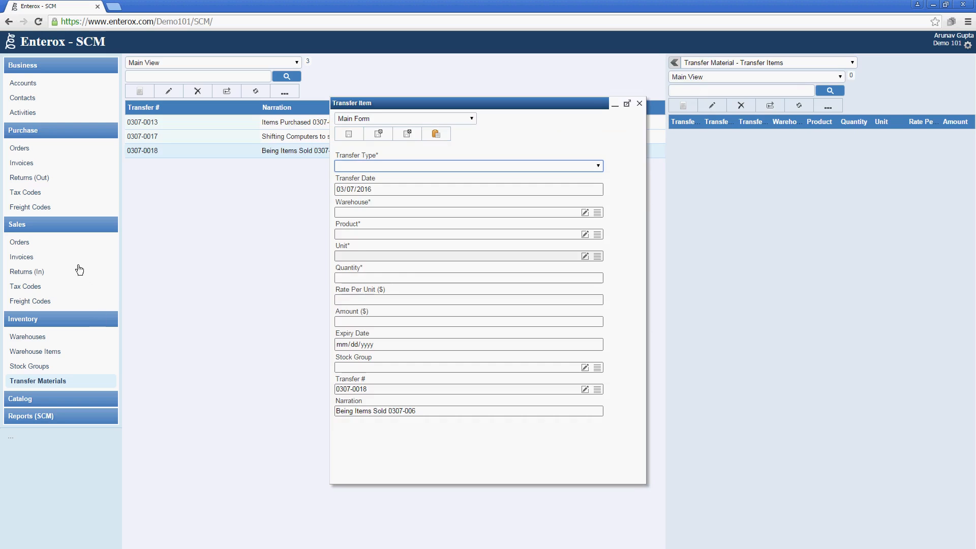
pyautogui.click(65, 246)
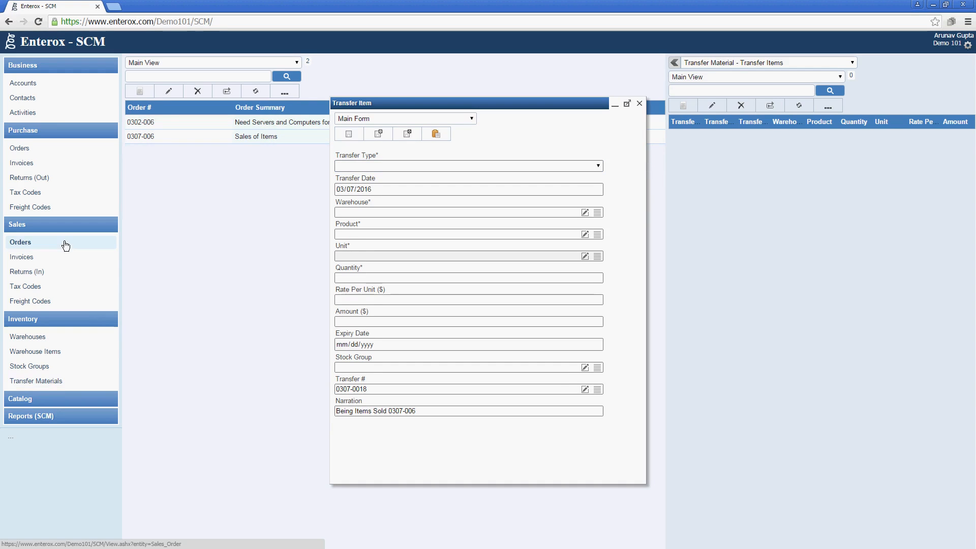
pyautogui.click(176, 137)
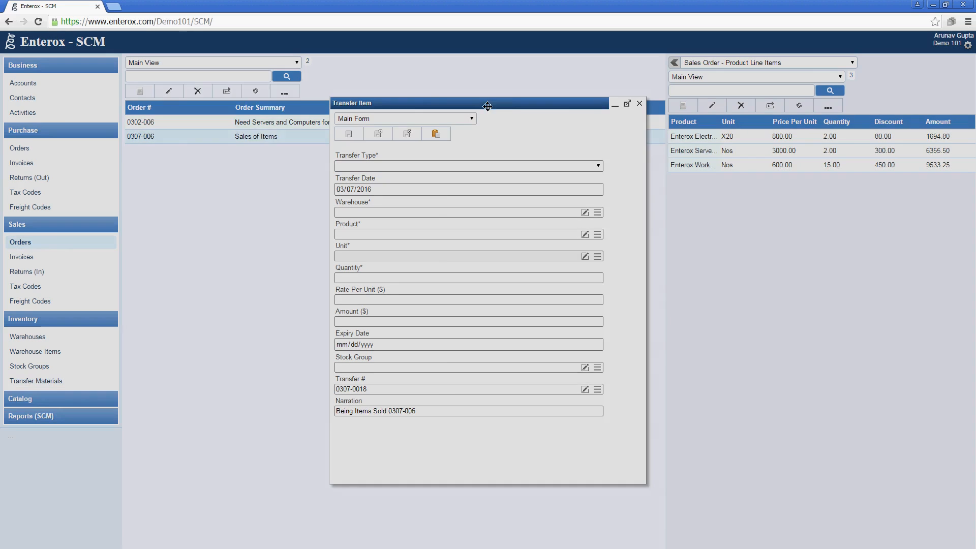
pyautogui.moveTo(482, 105); pyautogui.dragTo(253, 99)
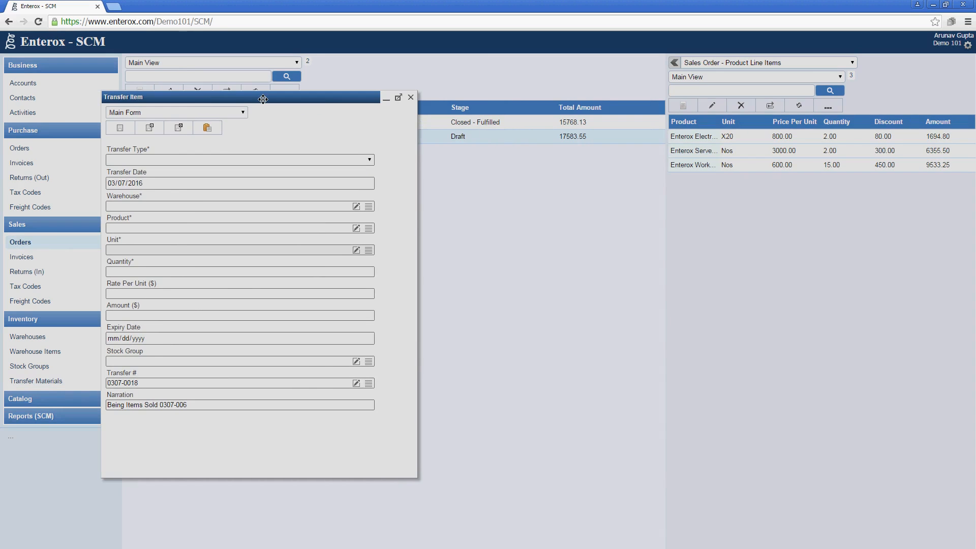
pyautogui.doubleClick(702, 136)
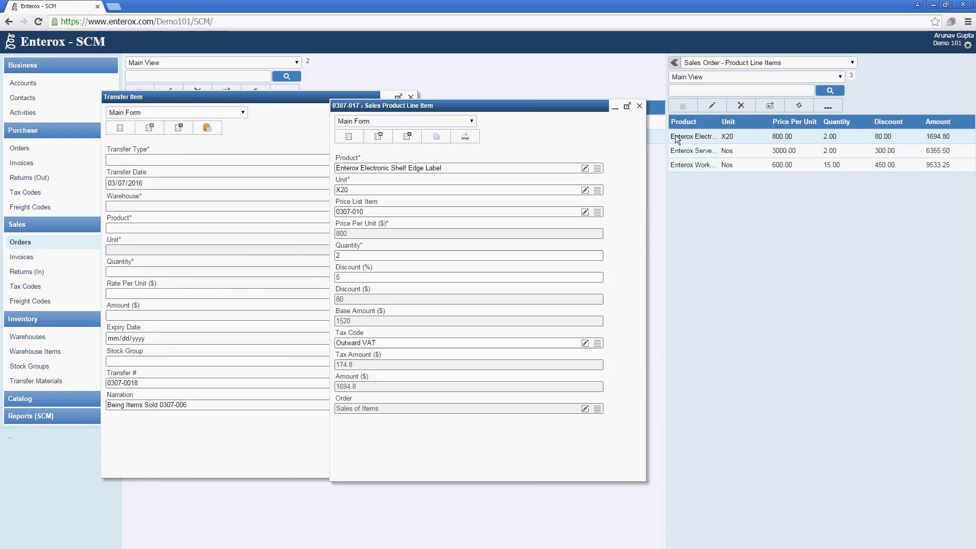
pyautogui.moveTo(525, 106); pyautogui.dragTo(612, 121)
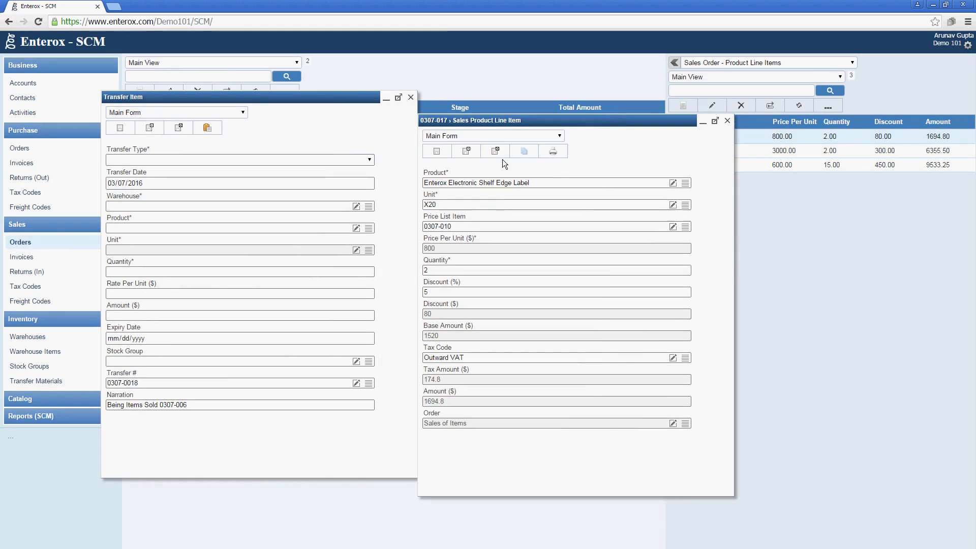
pyautogui.click(527, 151)
pyautogui.click(215, 126)
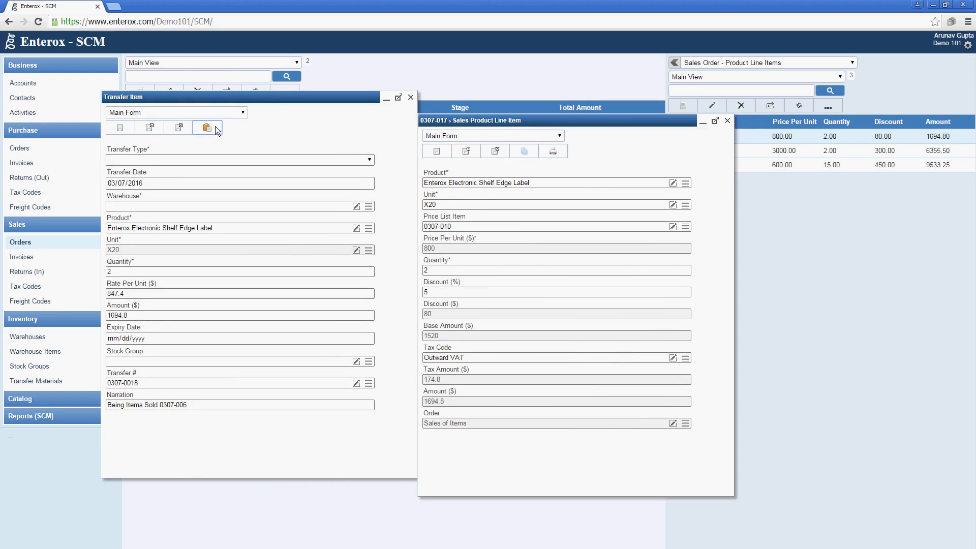
# Set transfer type Issued and warehouse Godown, then save the item and start another
pyautogui.click(224, 159)
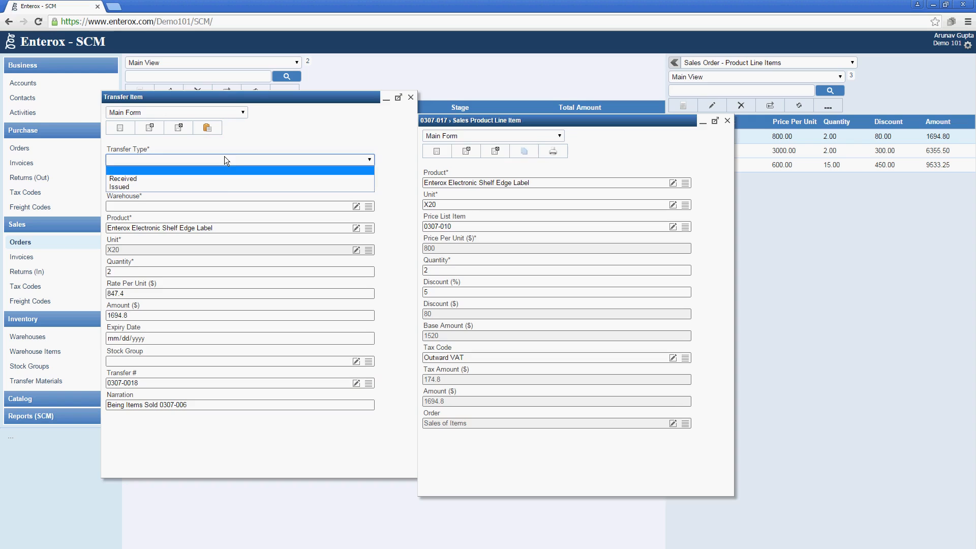
pyautogui.click(224, 187)
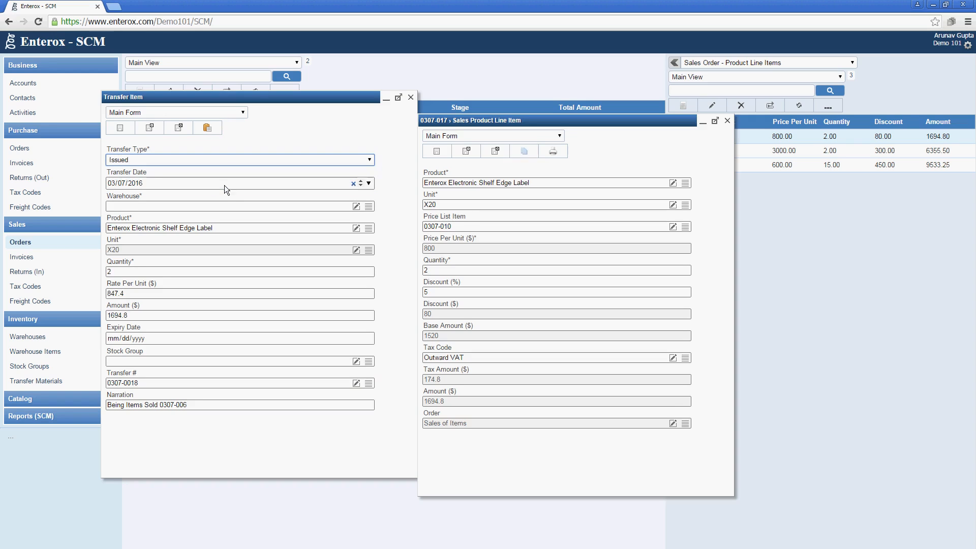
pyautogui.click(368, 207)
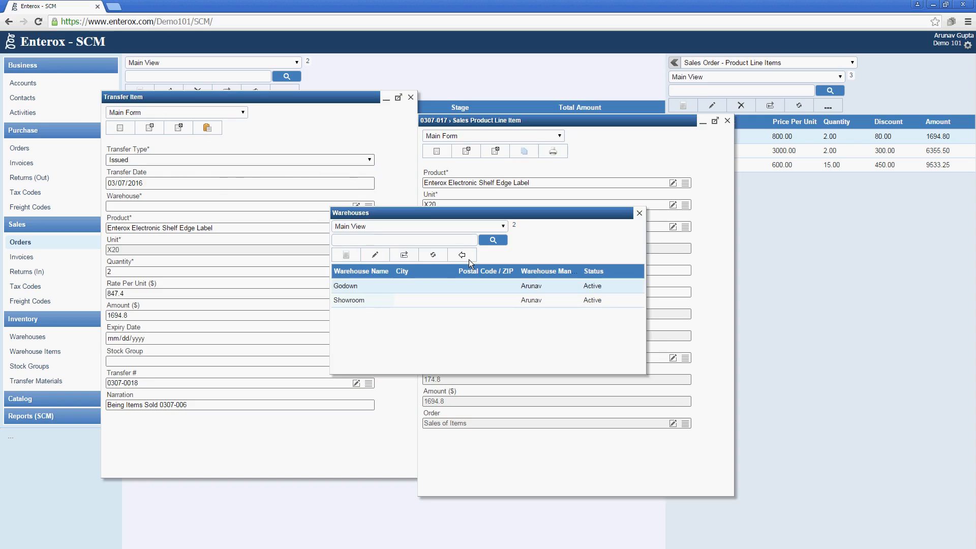
pyautogui.click(462, 254)
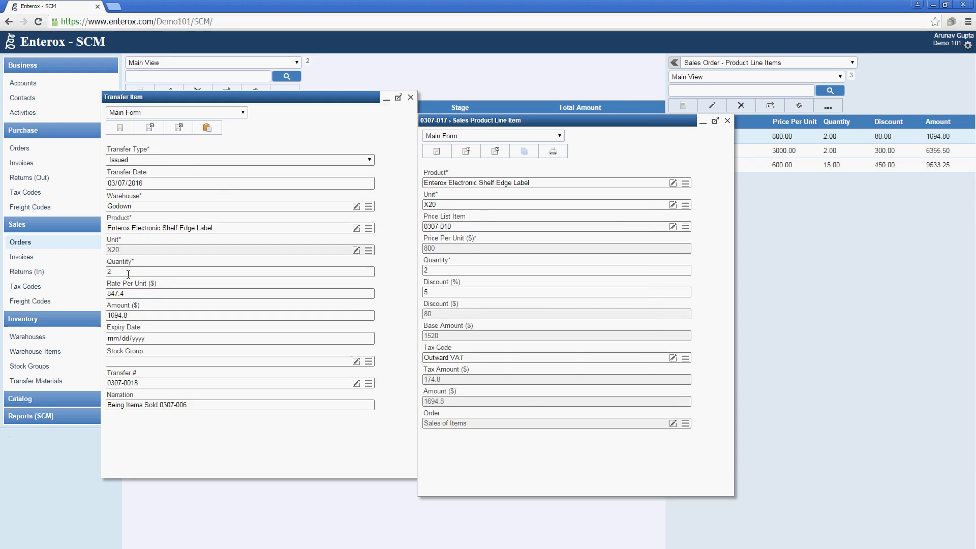
pyautogui.click(150, 130)
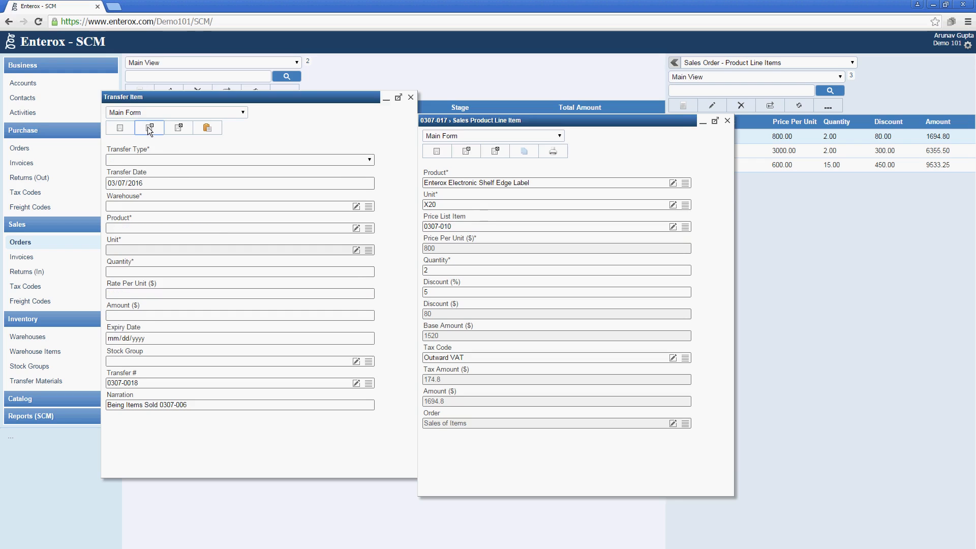
pyautogui.click(727, 121)
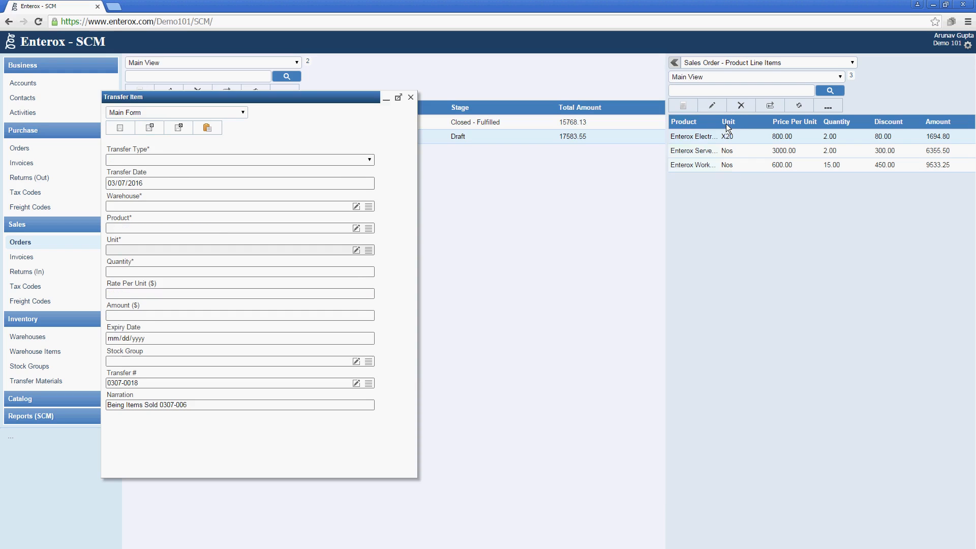
# Issue the Enterox Server Xion E5 RM 2U order line from Godown as a transfer item
pyautogui.doubleClick(727, 151)
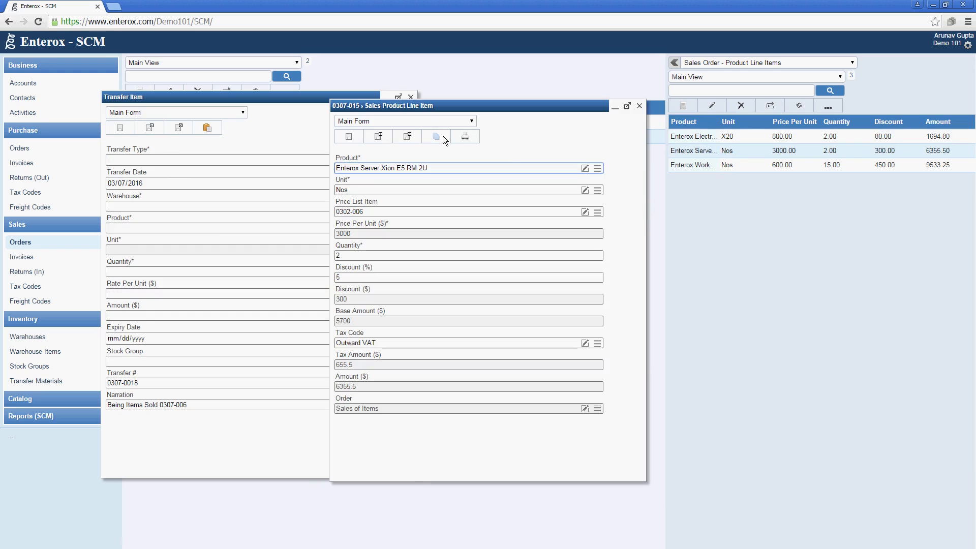
pyautogui.click(442, 136)
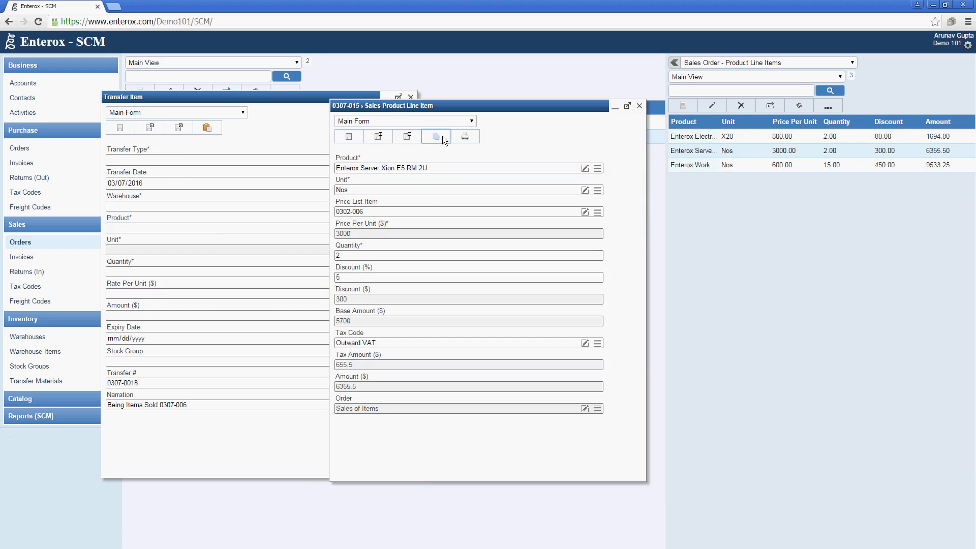
pyautogui.click(204, 131)
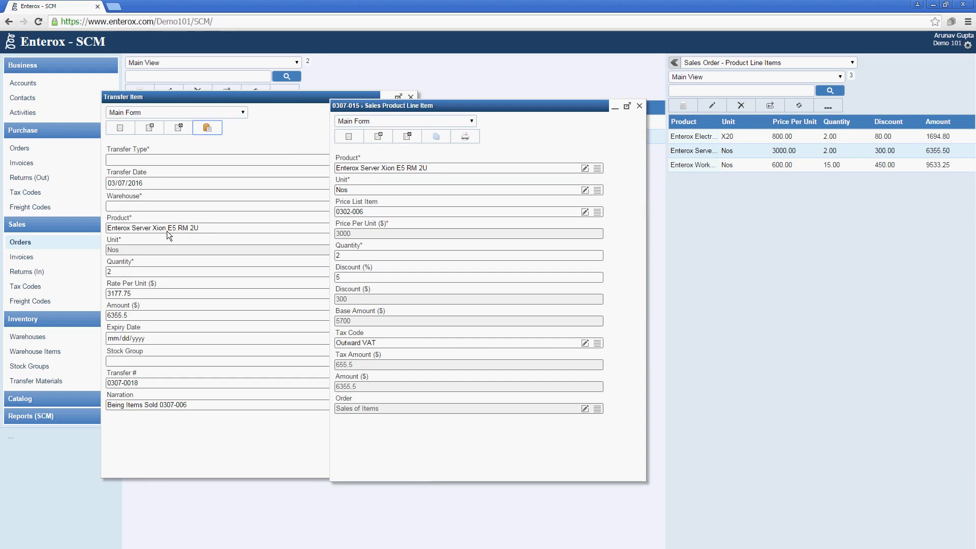
pyautogui.click(159, 158)
pyautogui.click(154, 184)
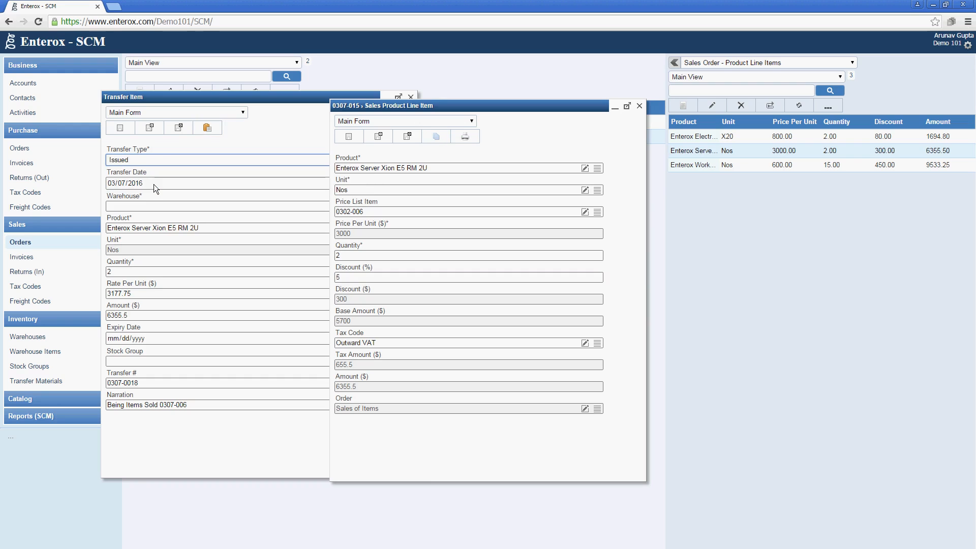
pyautogui.moveTo(563, 102); pyautogui.dragTo(664, 103)
pyautogui.click(368, 206)
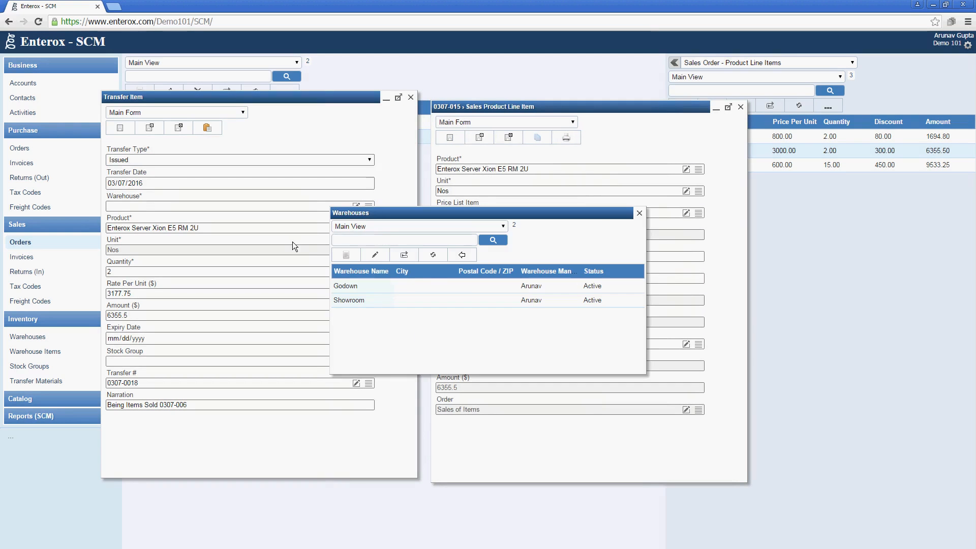
pyautogui.doubleClick(350, 286)
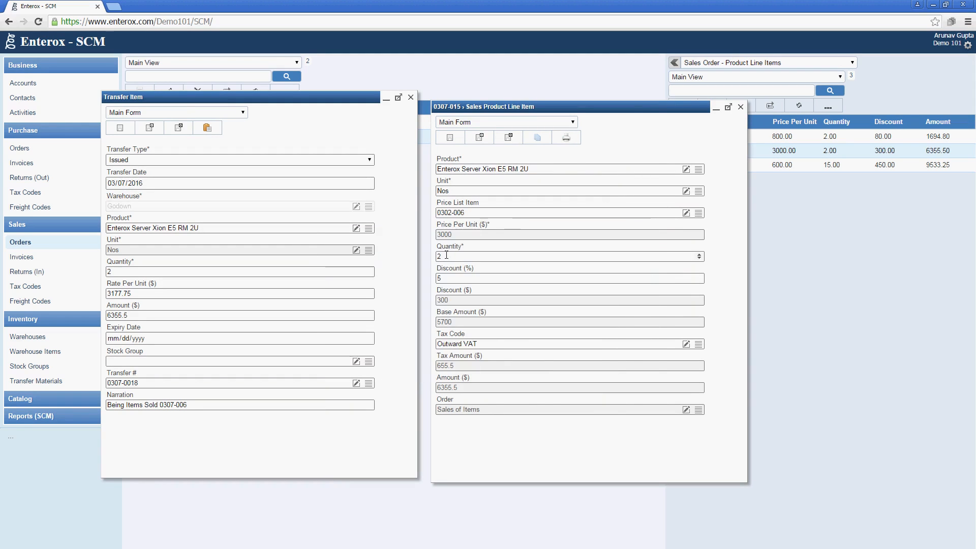
pyautogui.click(155, 132)
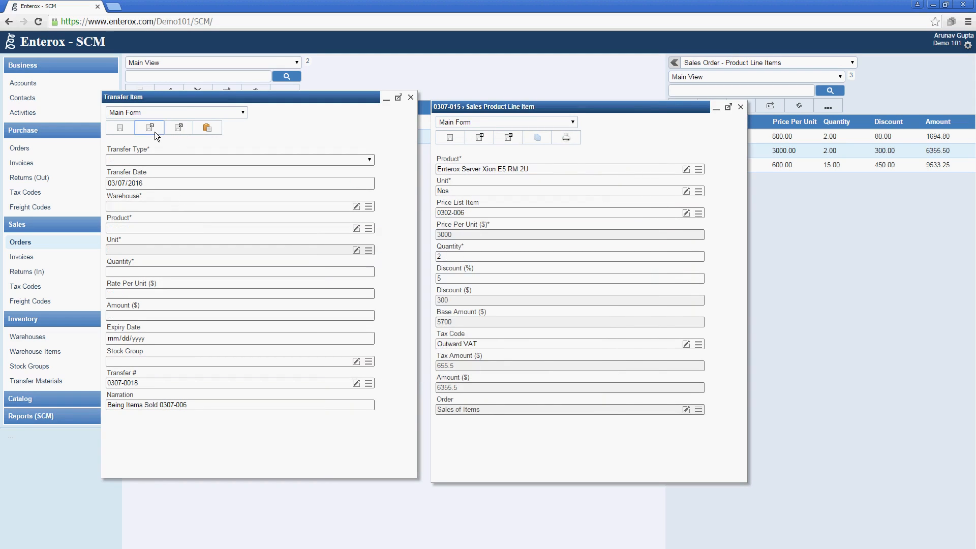
pyautogui.click(740, 107)
# Issue the Enterox Workstation i5 line (15 Nos, 9533.25) from Godown and close its form
pyautogui.click(727, 166)
pyautogui.doubleClick(727, 166)
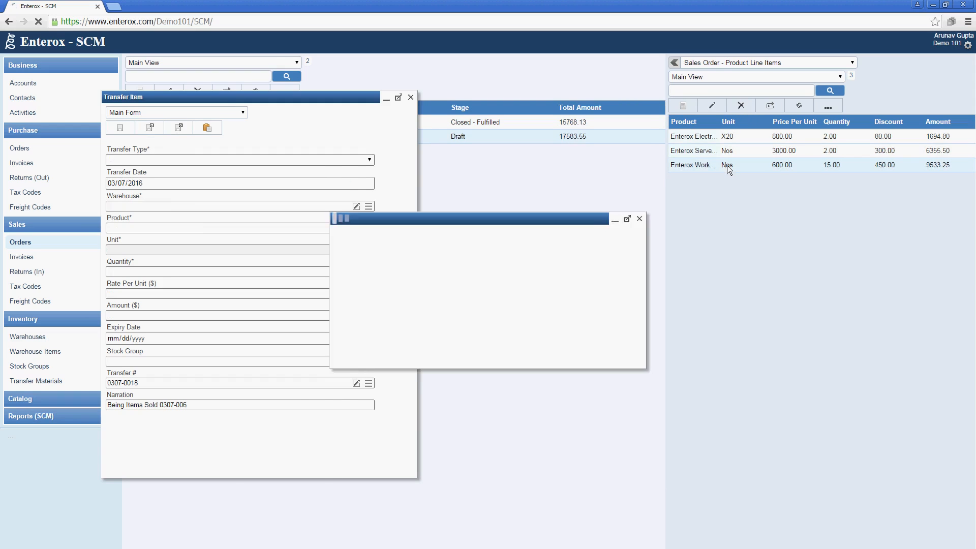
pyautogui.click(203, 127)
pyautogui.click(144, 161)
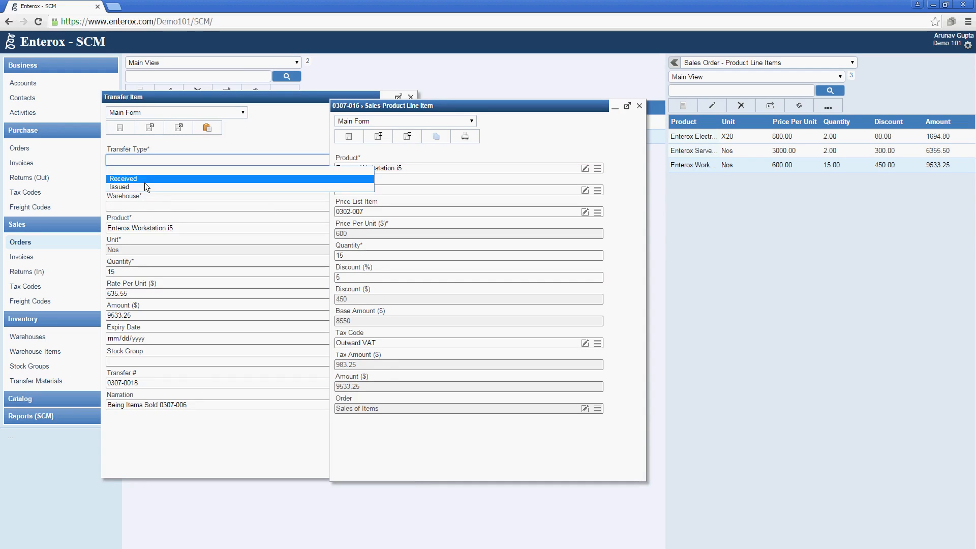
pyautogui.click(145, 187)
pyautogui.moveTo(460, 108); pyautogui.dragTo(627, 127)
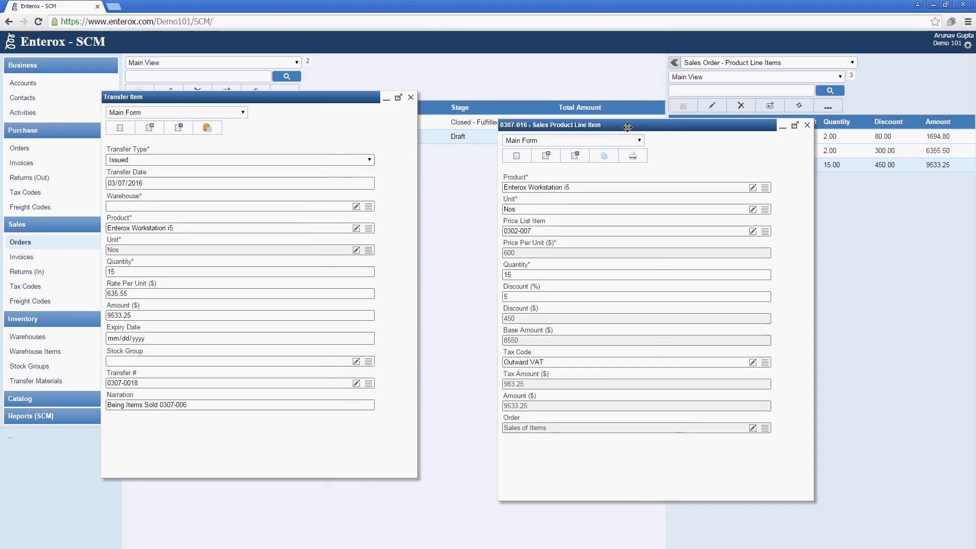
pyautogui.click(369, 207)
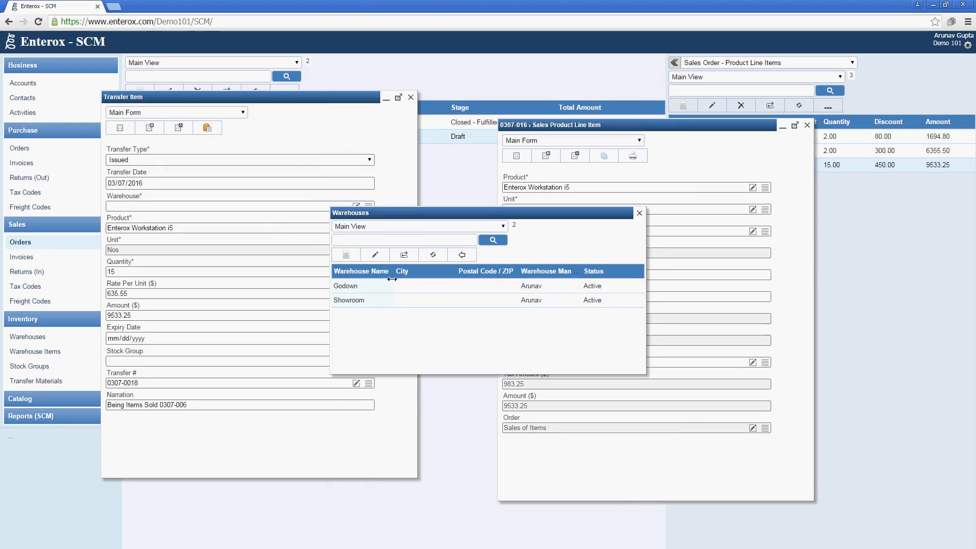
pyautogui.doubleClick(392, 288)
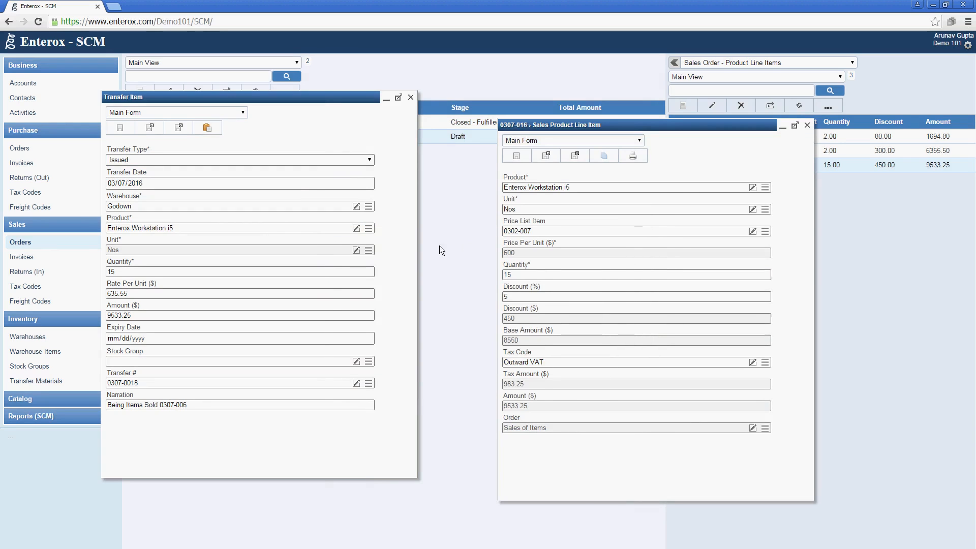
pyautogui.click(182, 126)
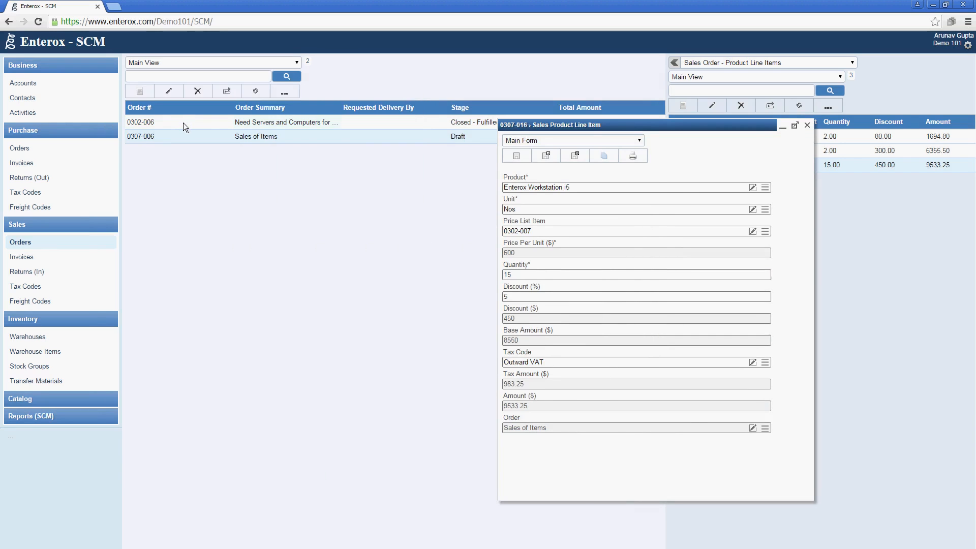
pyautogui.click(807, 126)
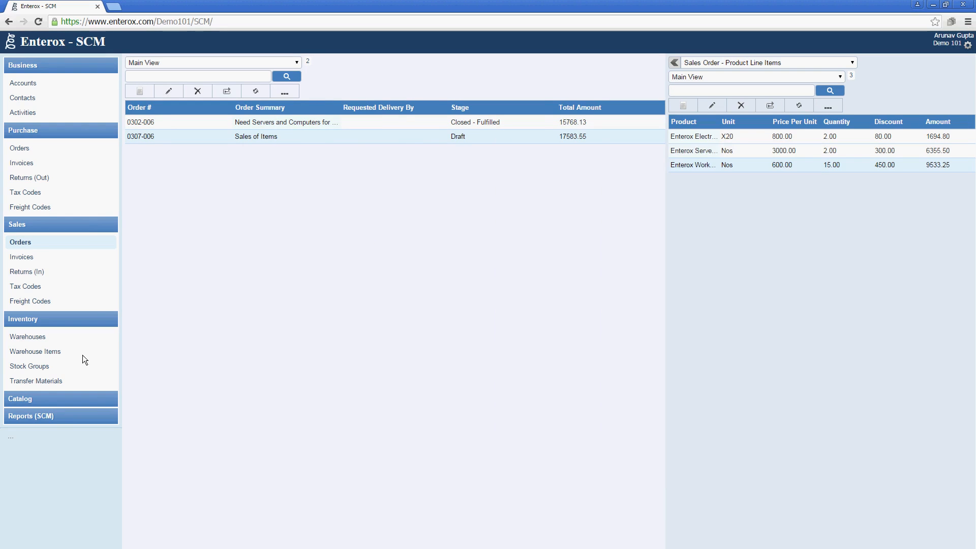
# Review the three items of transfer 0307-0018, then view the Warehouse Items stock list
pyautogui.click(72, 381)
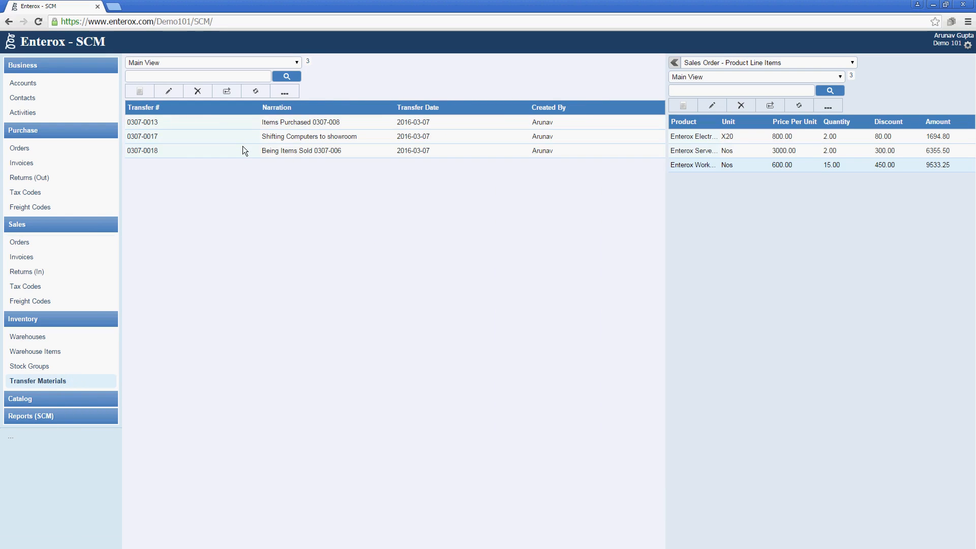
pyautogui.click(243, 149)
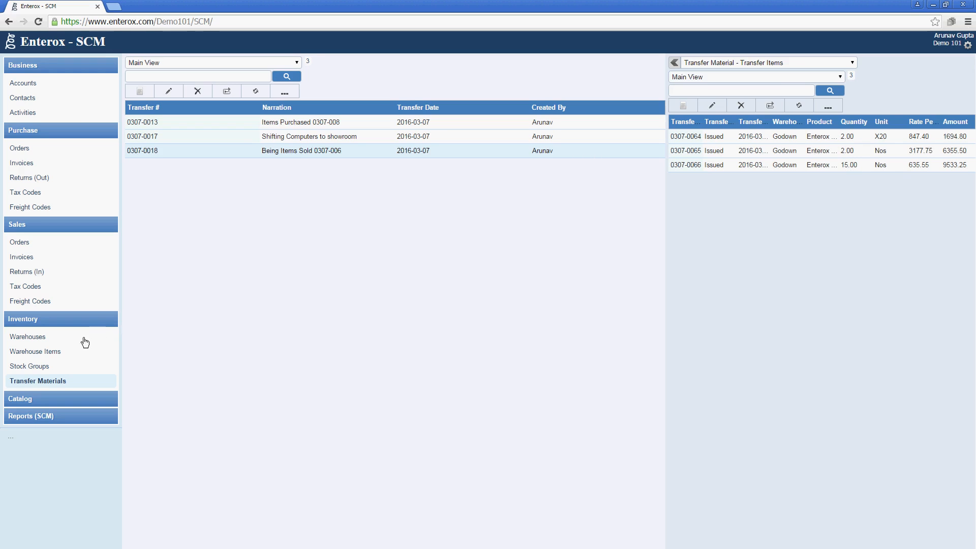
pyautogui.click(72, 356)
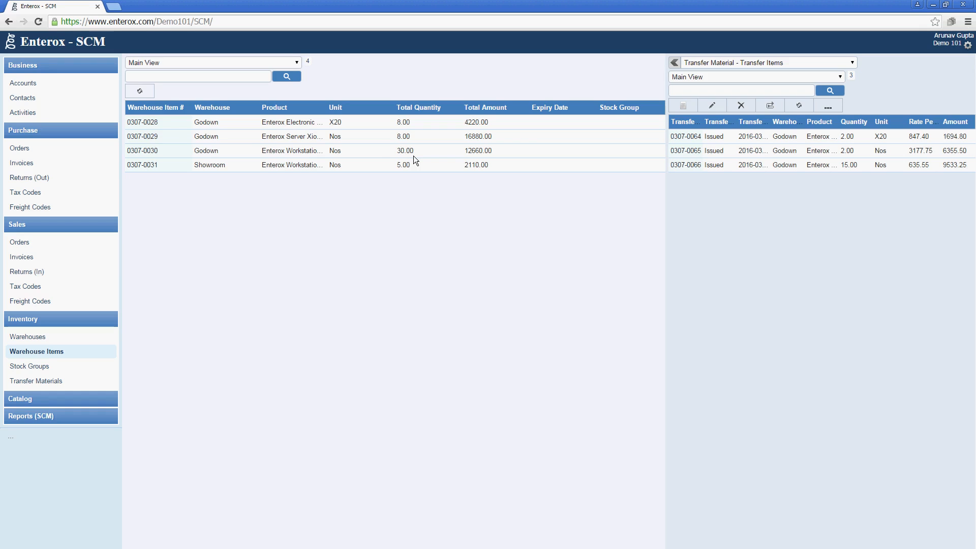
# Generate an invoice from order 0307-006 through its extra actions and acknowledge the confirmation
pyautogui.click(53, 248)
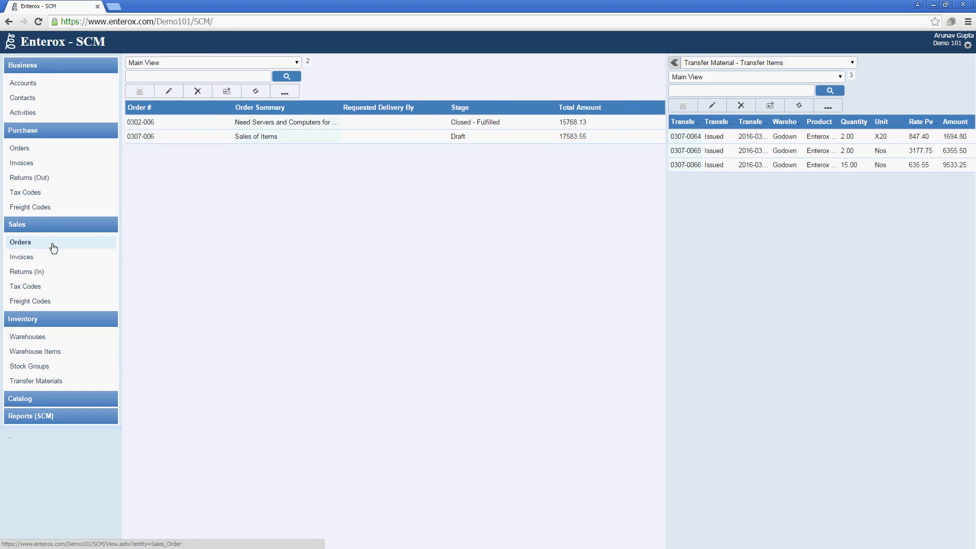
pyautogui.click(288, 138)
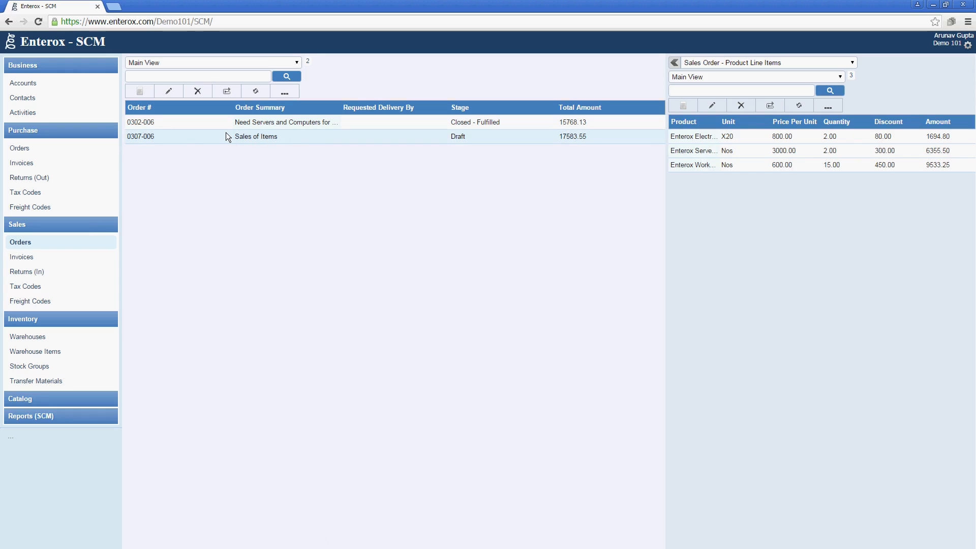
pyautogui.click(279, 94)
pyautogui.click(449, 273)
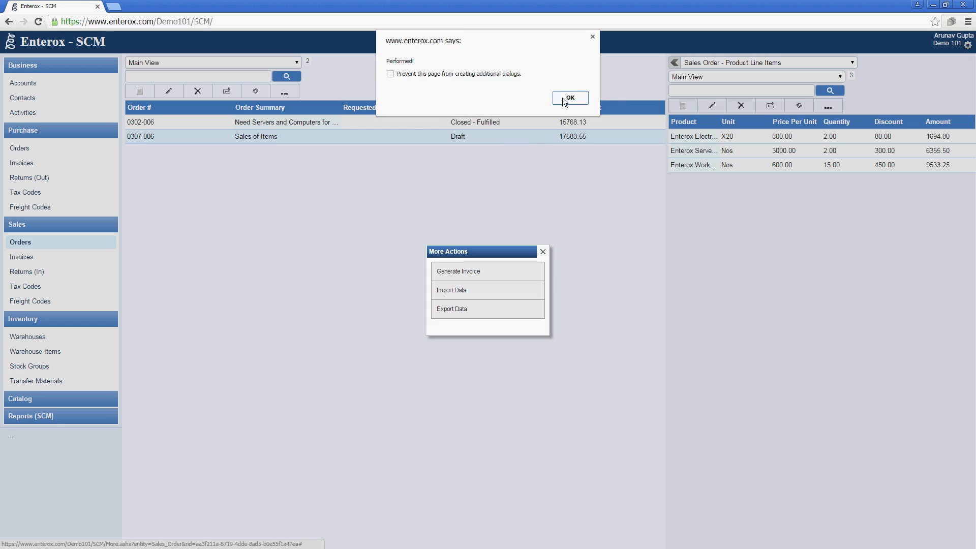
pyautogui.click(565, 98)
pyautogui.click(543, 251)
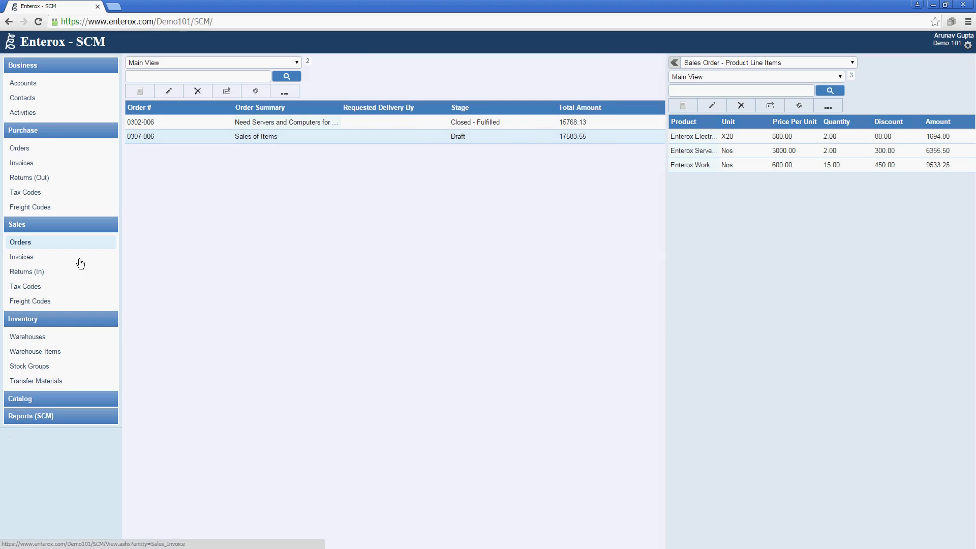
pyautogui.click(81, 262)
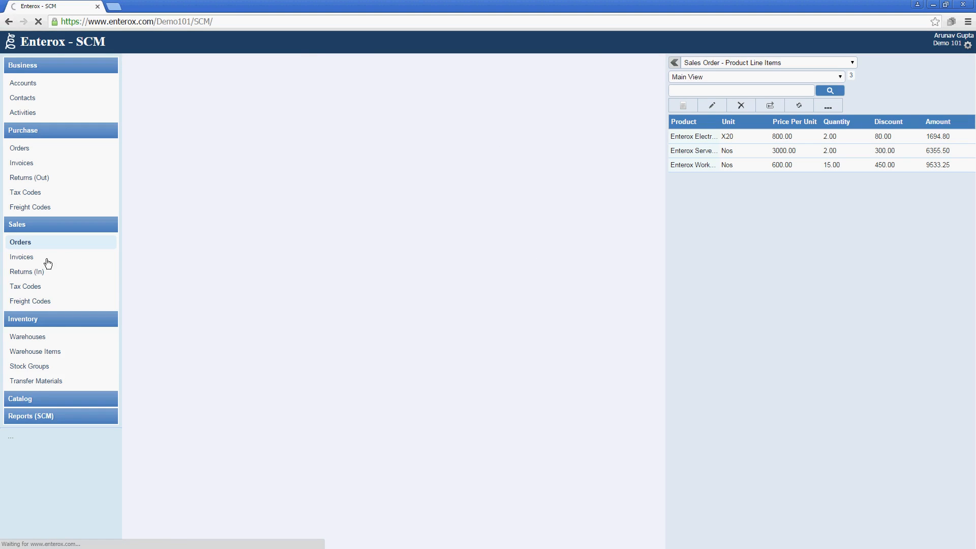
# Open invoice 0307-009 (total 17583.55) and show its three product line items in the side panel
pyautogui.click(255, 136)
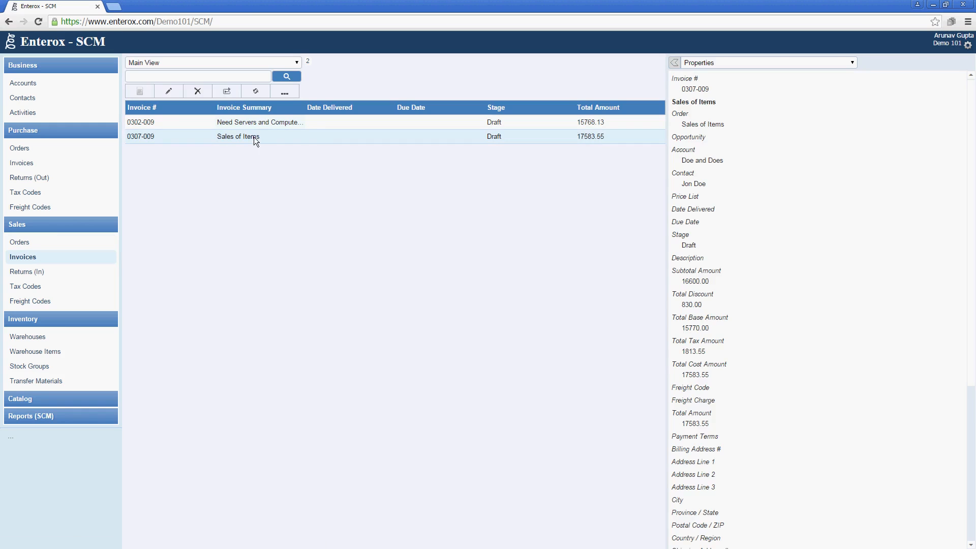
pyautogui.doubleClick(255, 136)
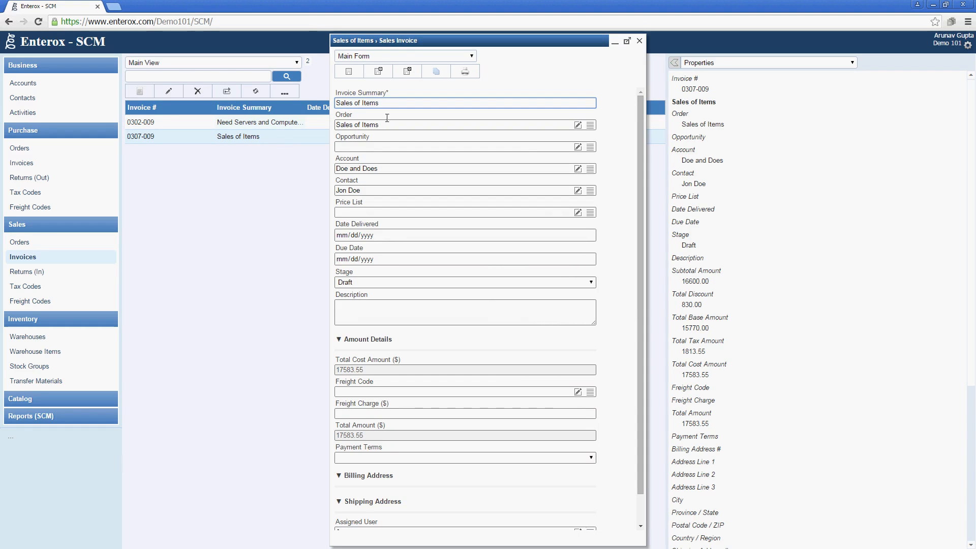
pyautogui.click(369, 340)
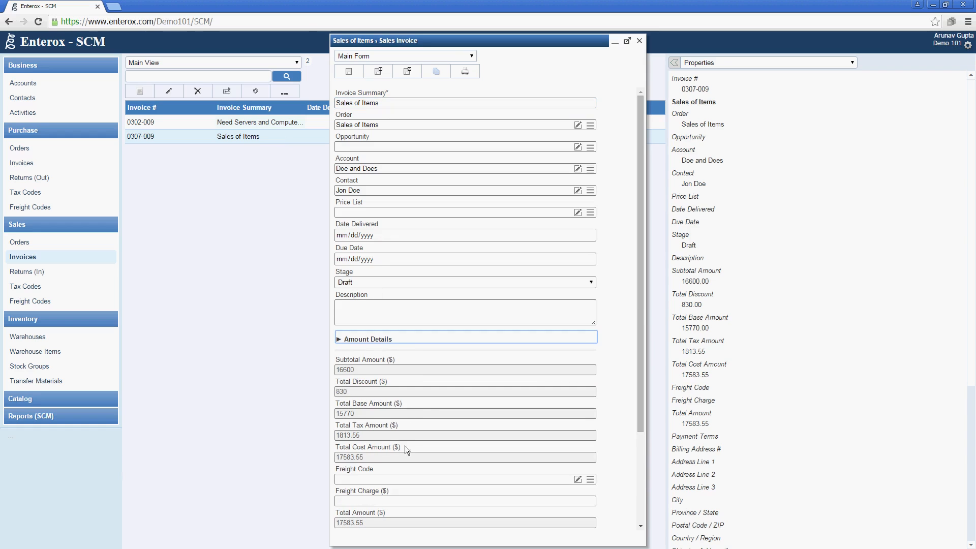
pyautogui.click(390, 343)
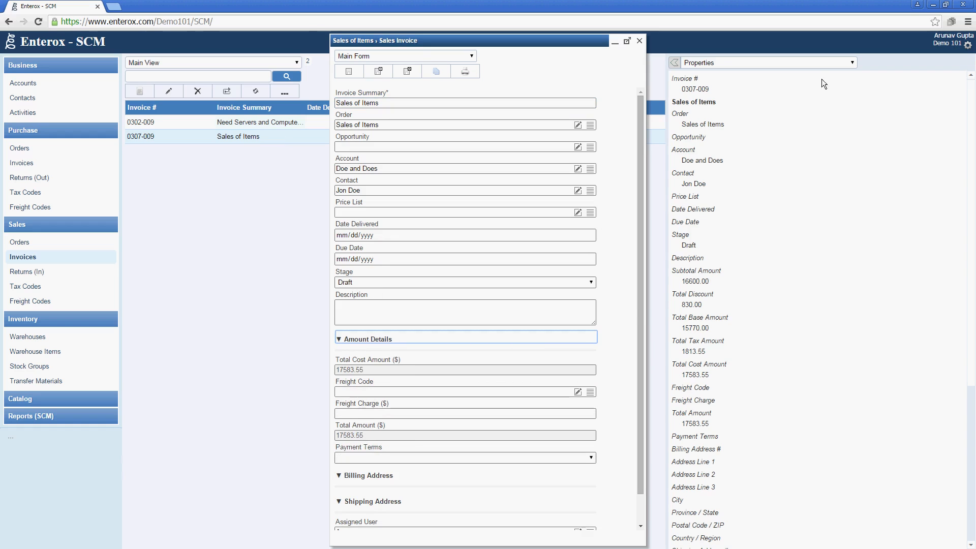
pyautogui.click(810, 60)
pyautogui.click(802, 88)
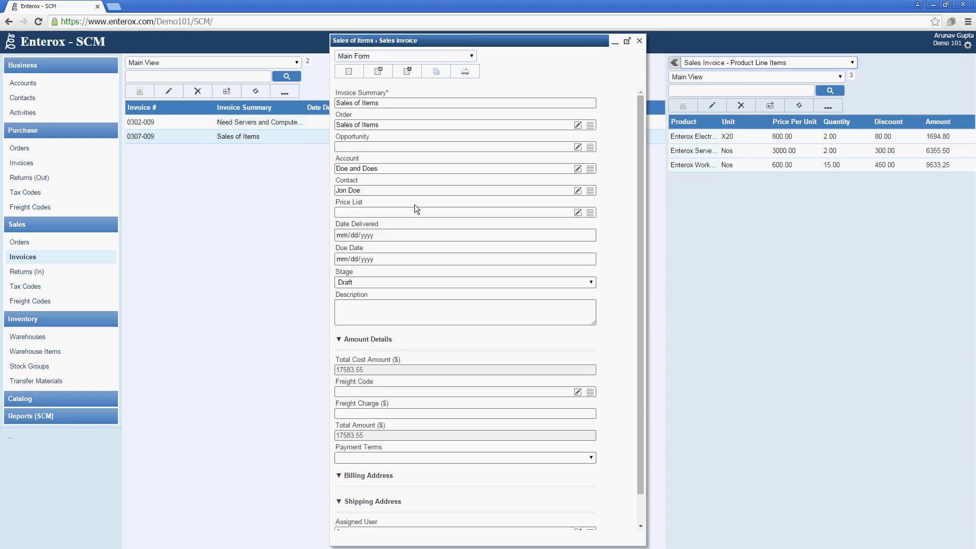
# Prepare the 'Invoice: Sales of Items' email for invoice 0307-009, then close the email tab and invoice
pyautogui.click(457, 72)
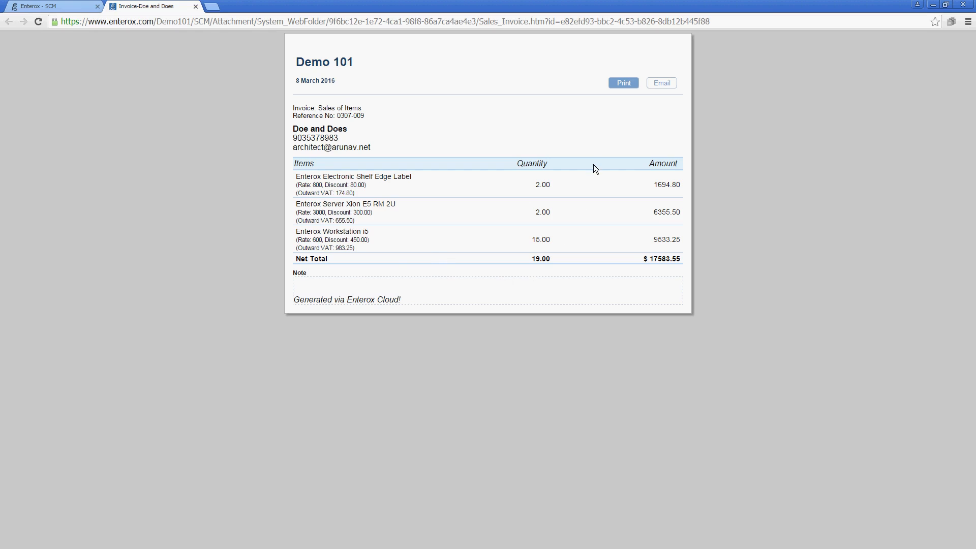
pyautogui.click(663, 83)
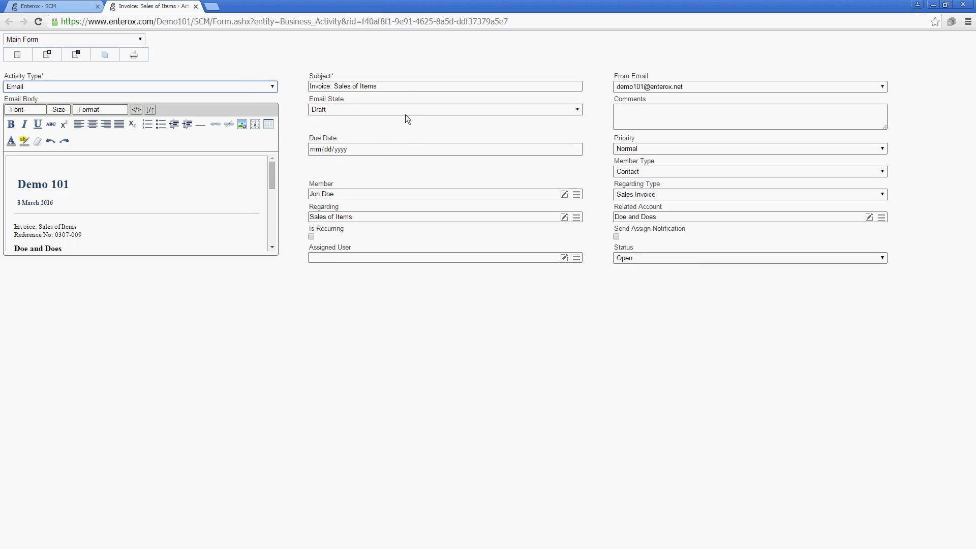
pyautogui.click(405, 109)
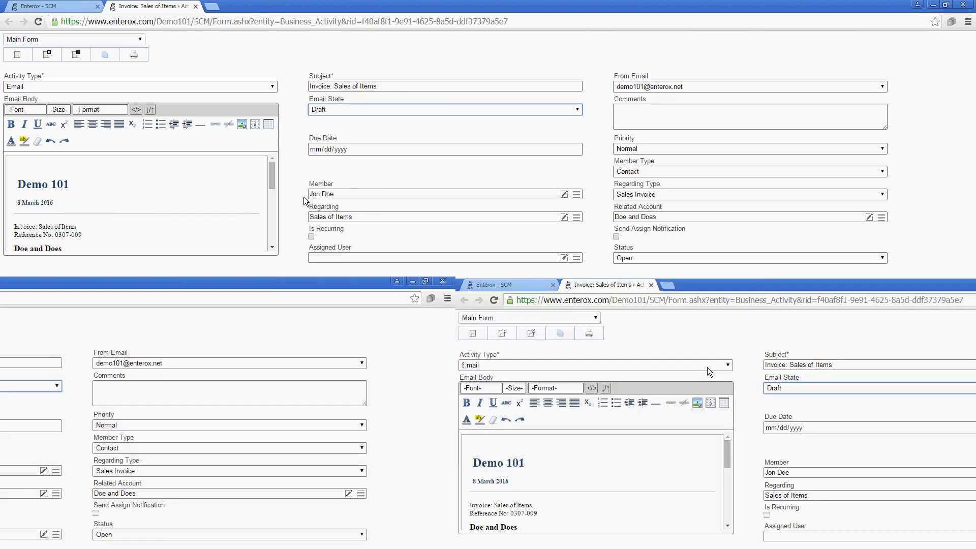
pyautogui.click(196, 7)
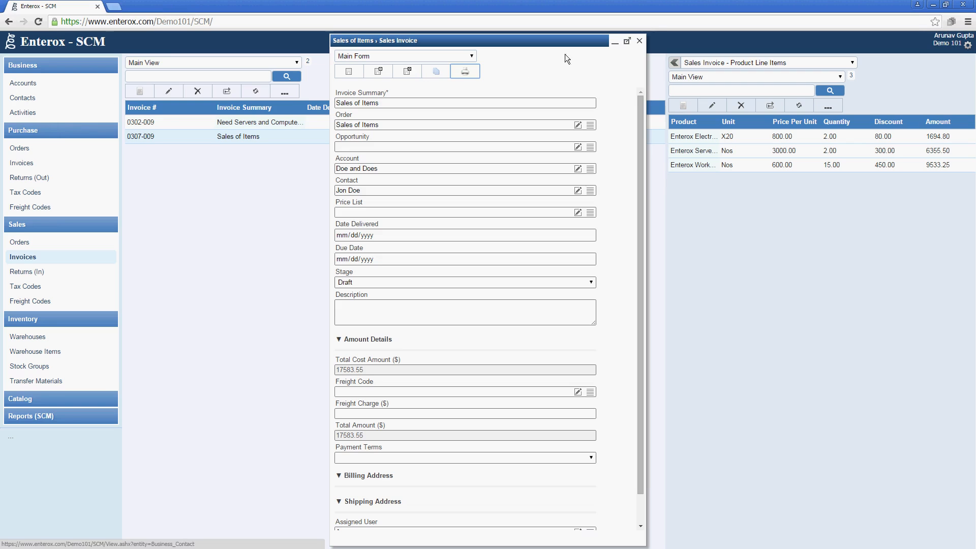
pyautogui.click(639, 41)
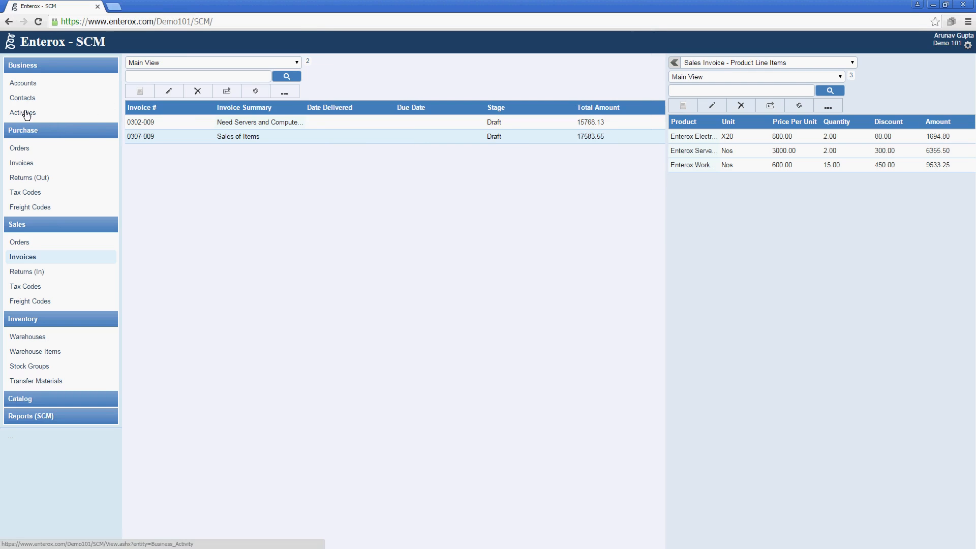
# Open the 'Invoice: Sales of Items' email activity and expand its body to review the invoice
pyautogui.click(18, 115)
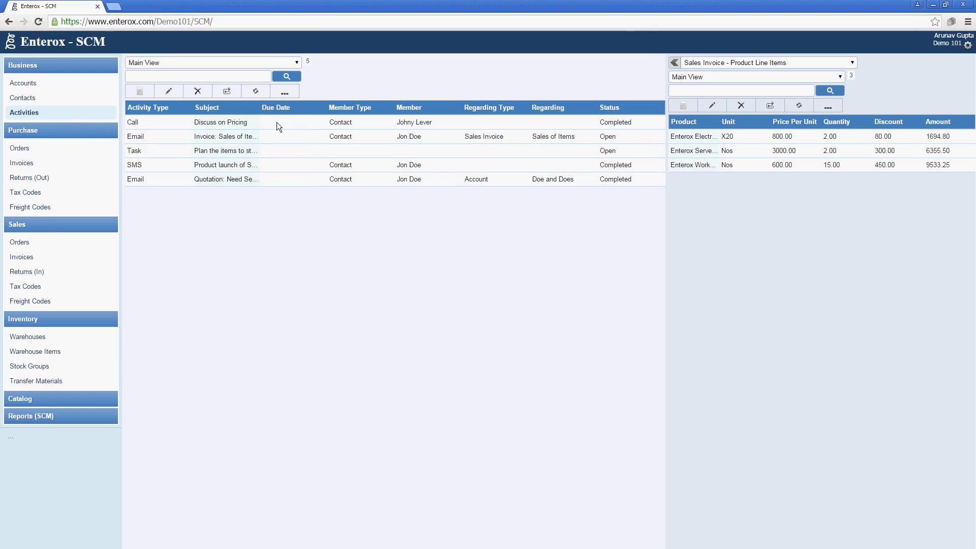
pyautogui.click(226, 137)
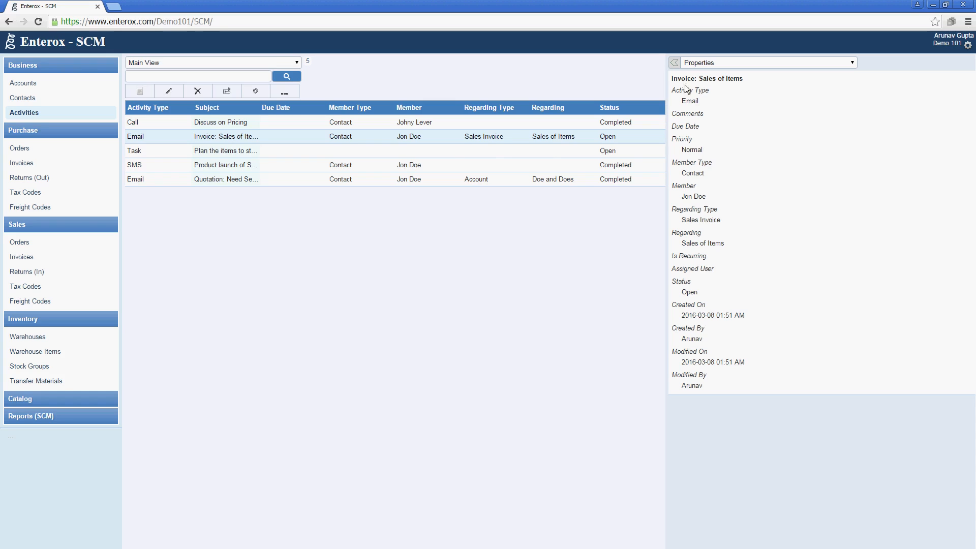
pyautogui.doubleClick(499, 138)
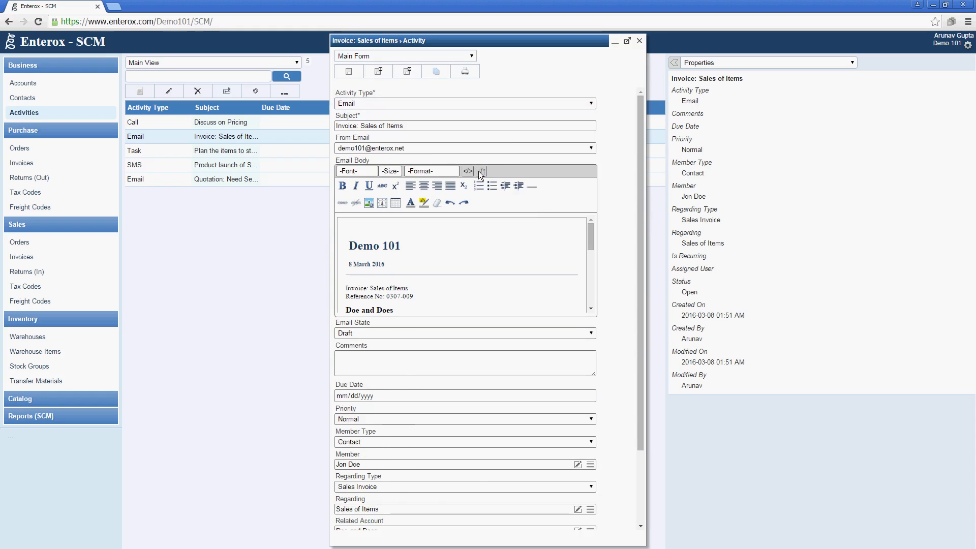
pyautogui.click(481, 175)
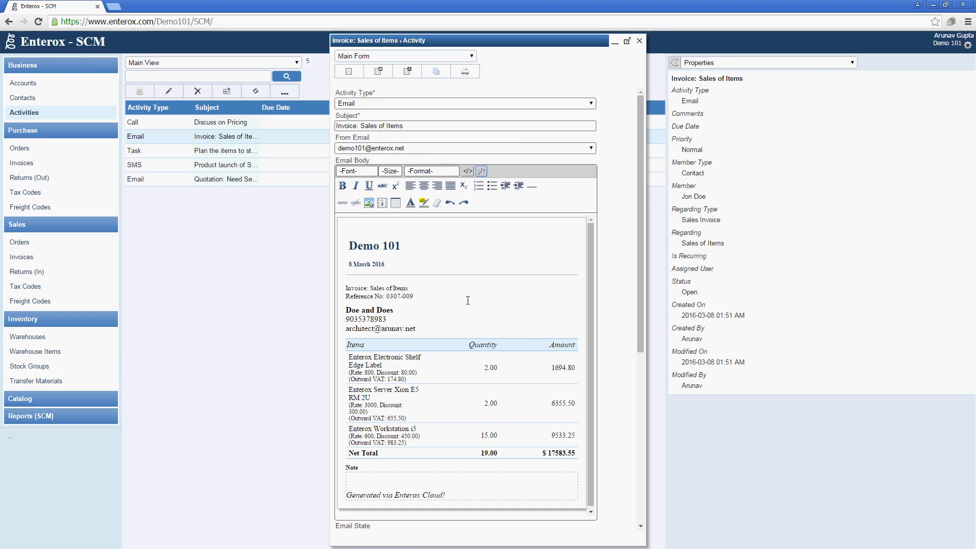
pyautogui.click(429, 307)
pyautogui.scroll(-2, 422, 330)
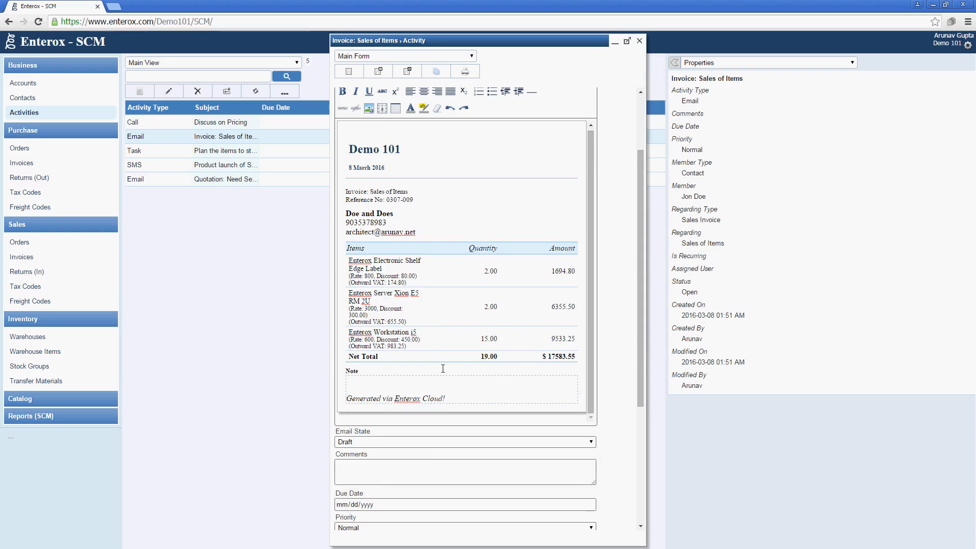
pyautogui.scroll(-4, 443, 369)
pyautogui.scroll(6, 443, 368)
pyautogui.scroll(-4, 443, 367)
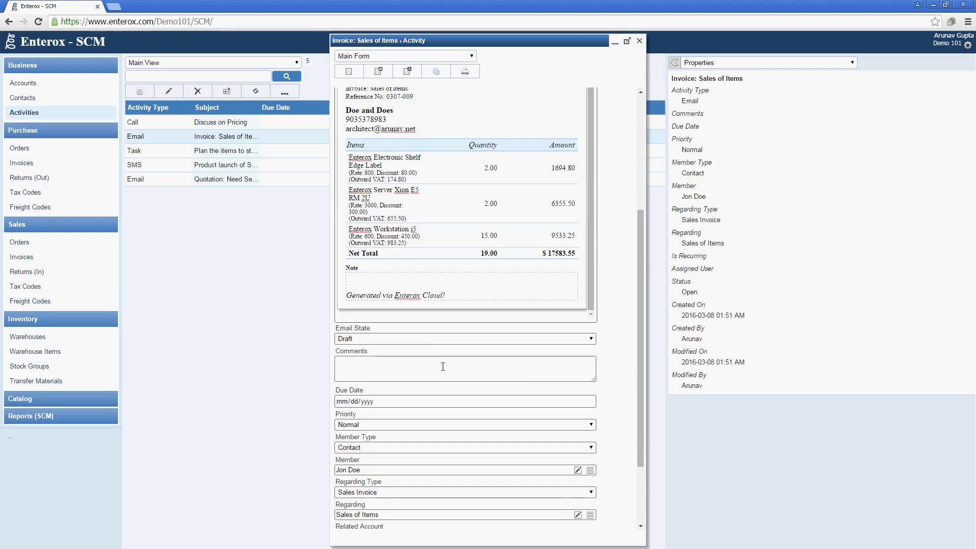
# Set the email state to Send, assign the only listed user, and save the activity
pyautogui.click(425, 340)
pyautogui.click(417, 362)
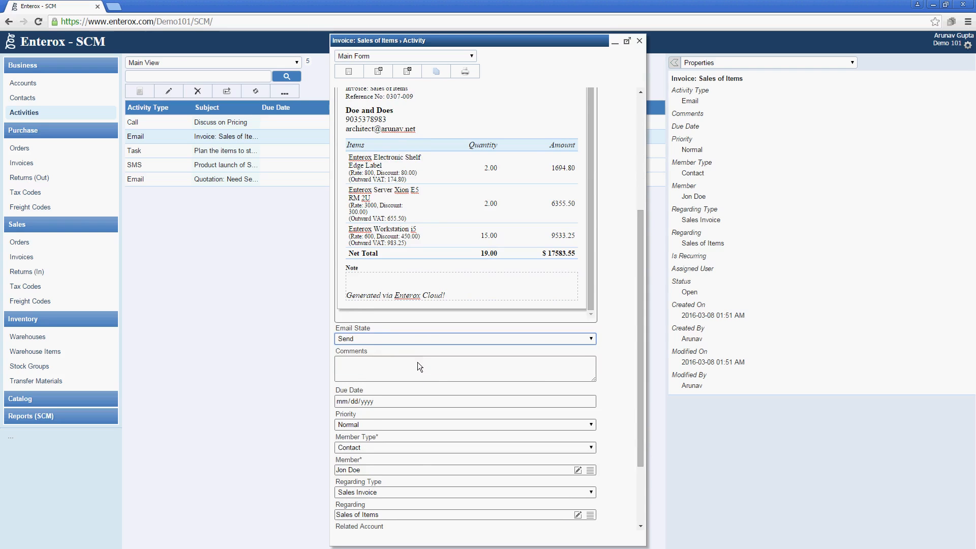
pyautogui.scroll(-2, 417, 362)
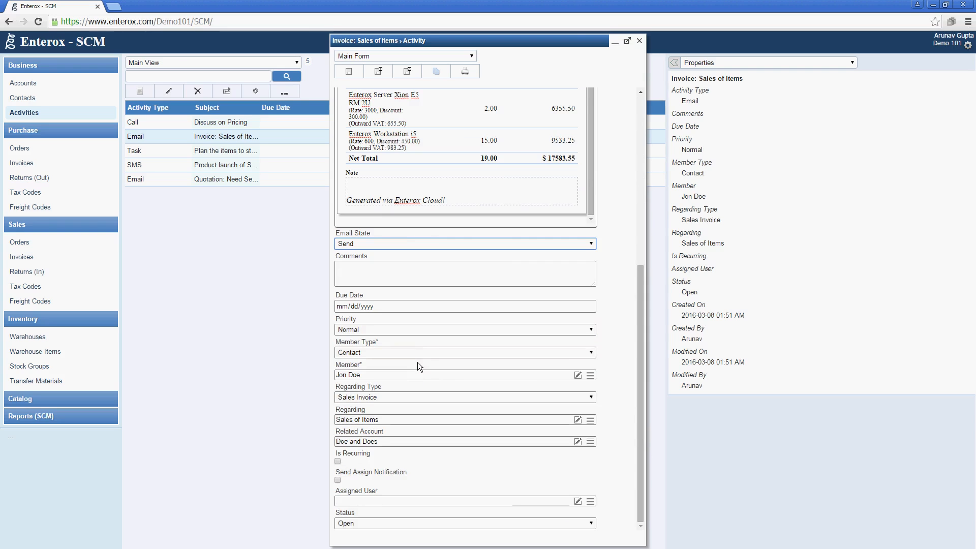
pyautogui.click(589, 502)
pyautogui.click(438, 294)
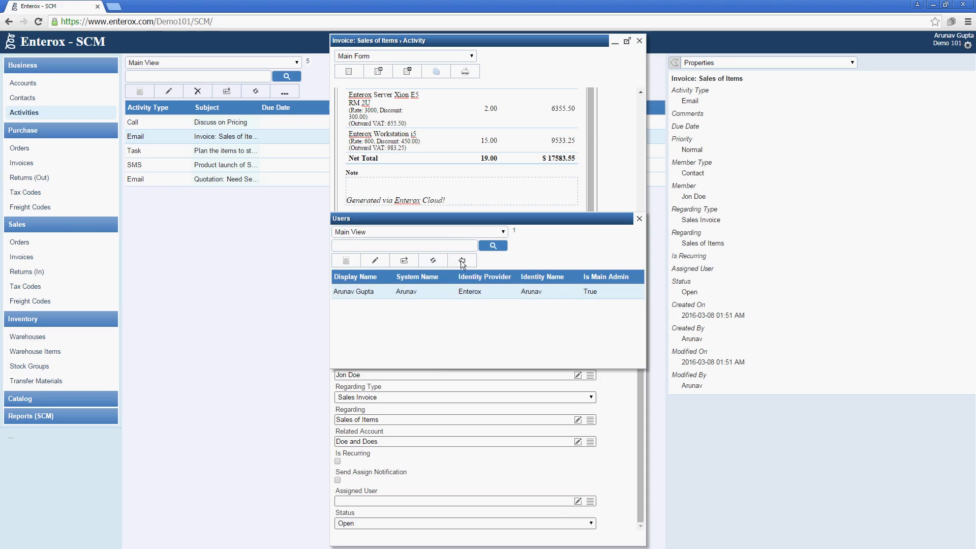
pyautogui.click(462, 260)
pyautogui.scroll(5, 420, 151)
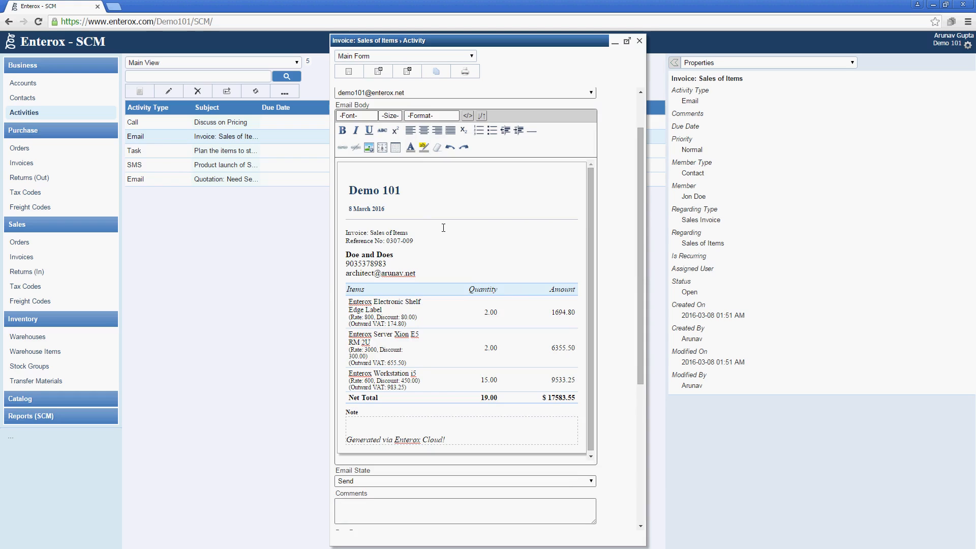
pyautogui.click(443, 246)
pyautogui.scroll(2, 421, 223)
pyautogui.click(399, 74)
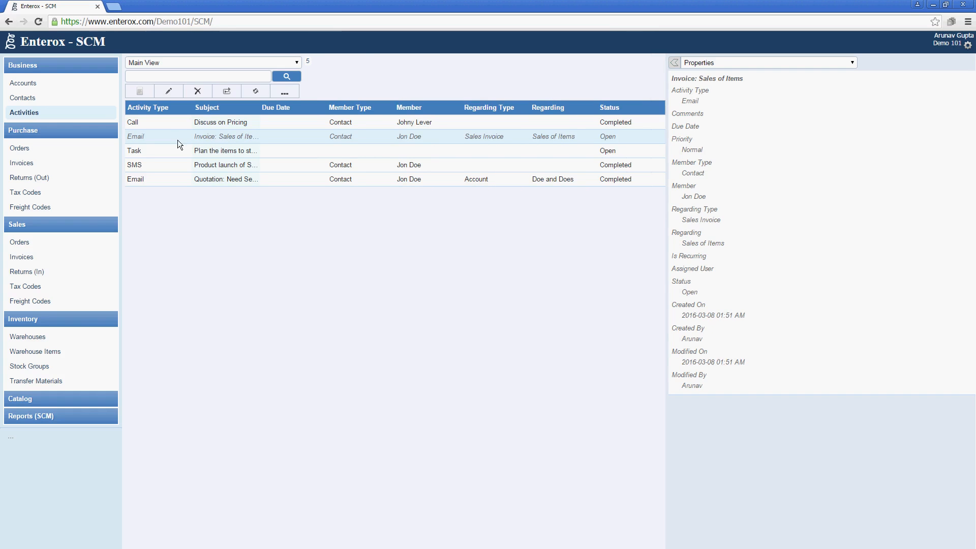
# Refresh Activities, then browse the sales orders, invoices and returns lists
pyautogui.click(257, 92)
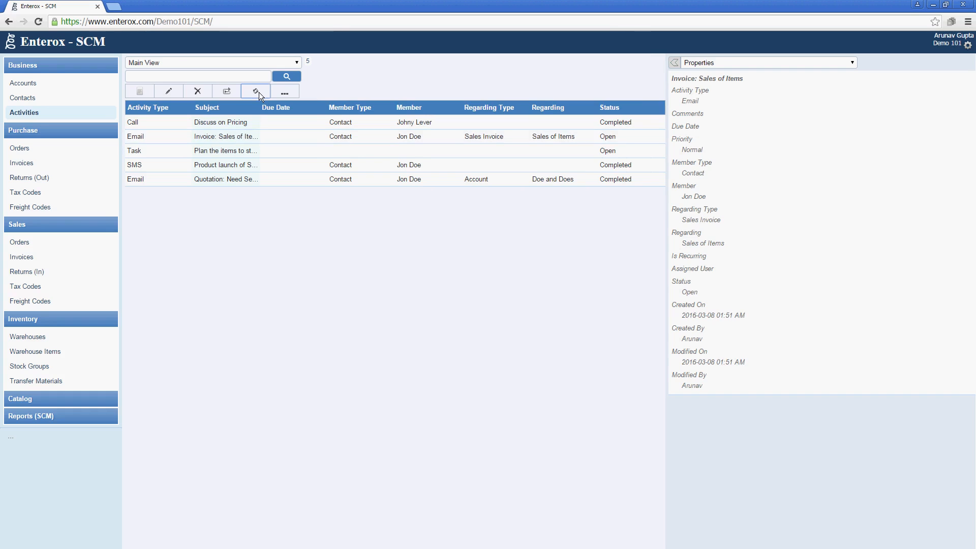
pyautogui.click(237, 134)
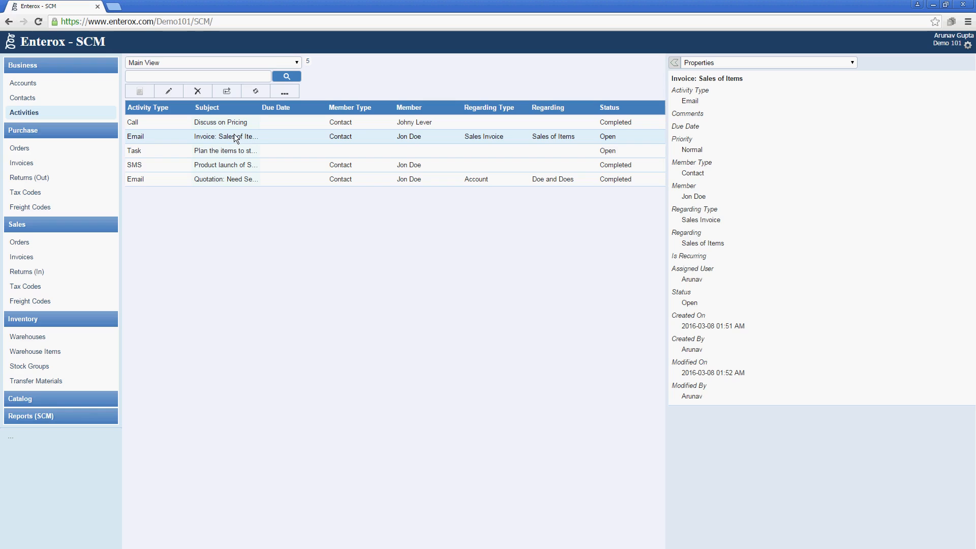
pyautogui.click(73, 247)
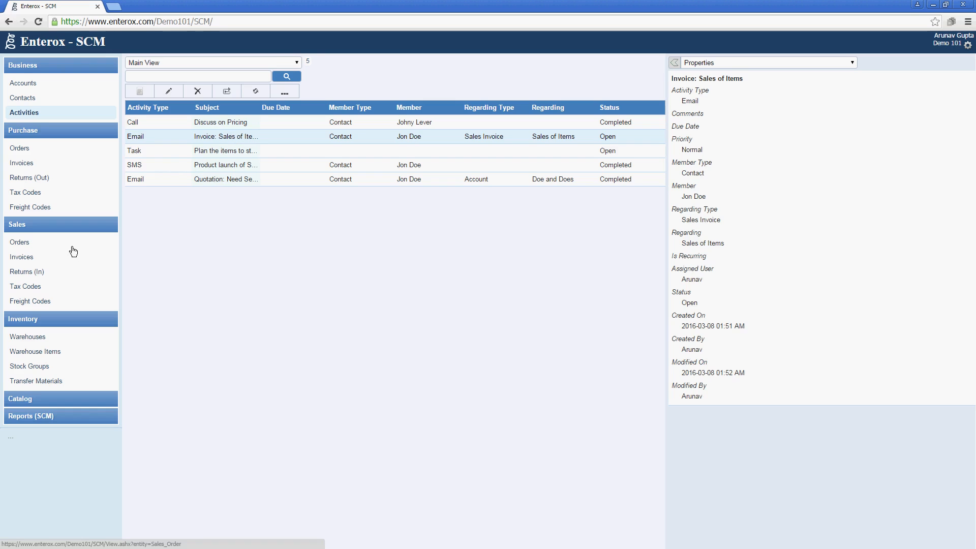
pyautogui.click(71, 260)
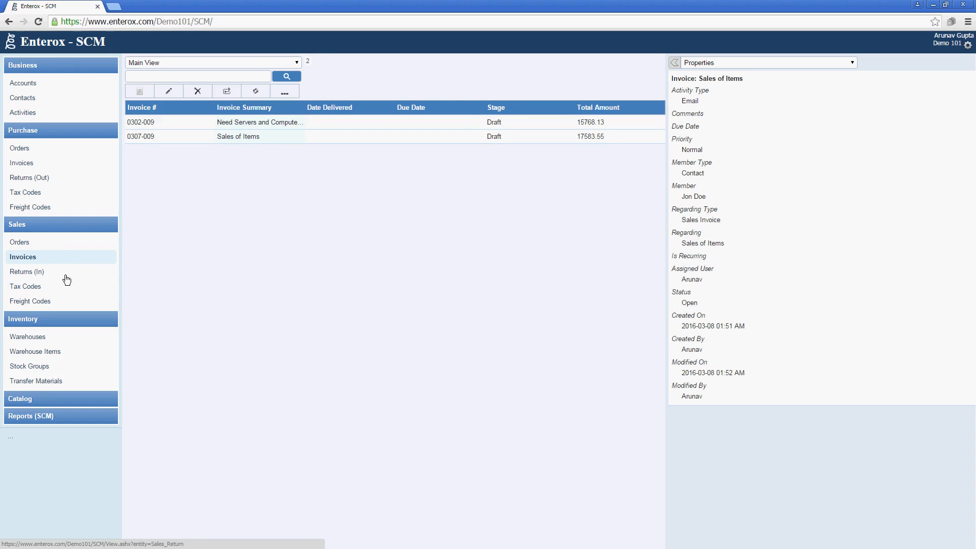
pyautogui.click(66, 277)
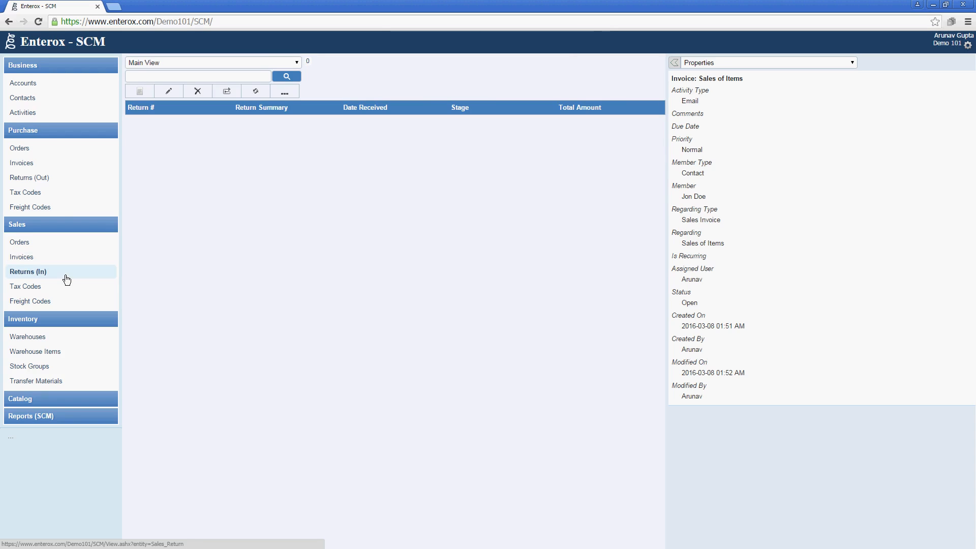
# Browse purchase orders, invoices and returns, opening and closing blank new invoice and return forms unsaved
pyautogui.click(46, 152)
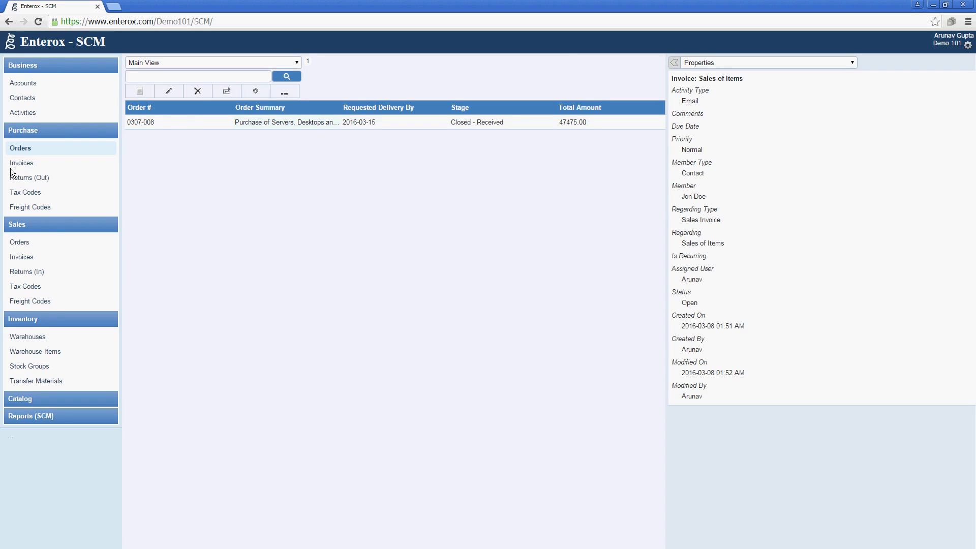
pyautogui.click(49, 164)
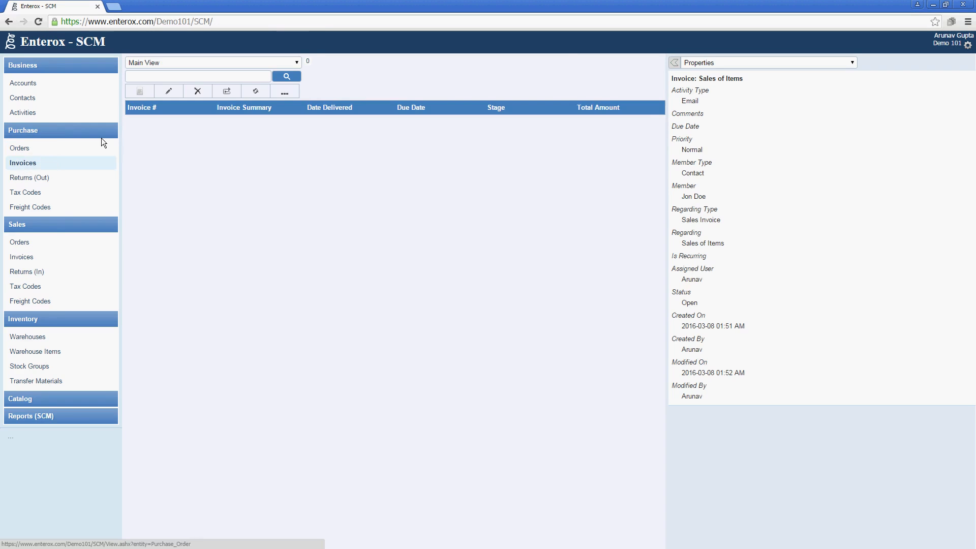
pyautogui.click(134, 92)
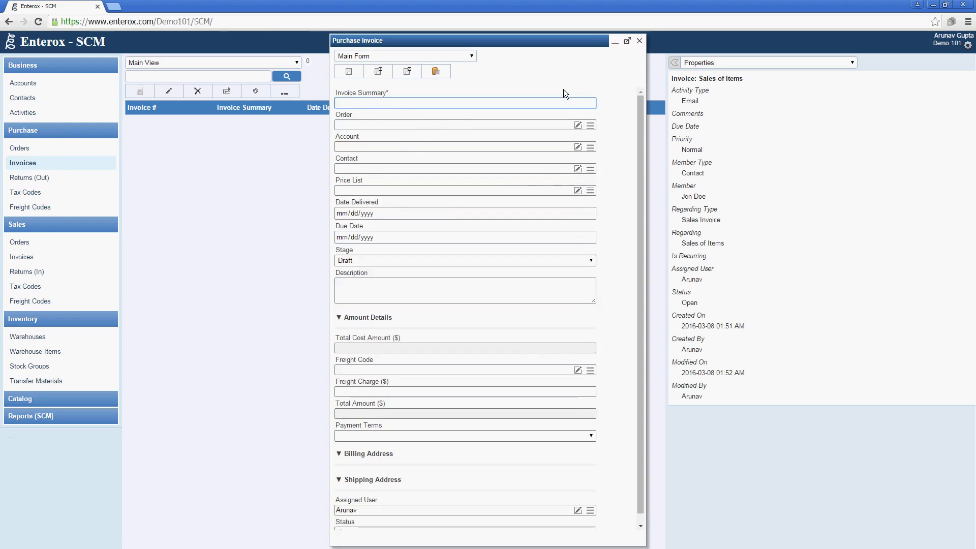
pyautogui.click(639, 42)
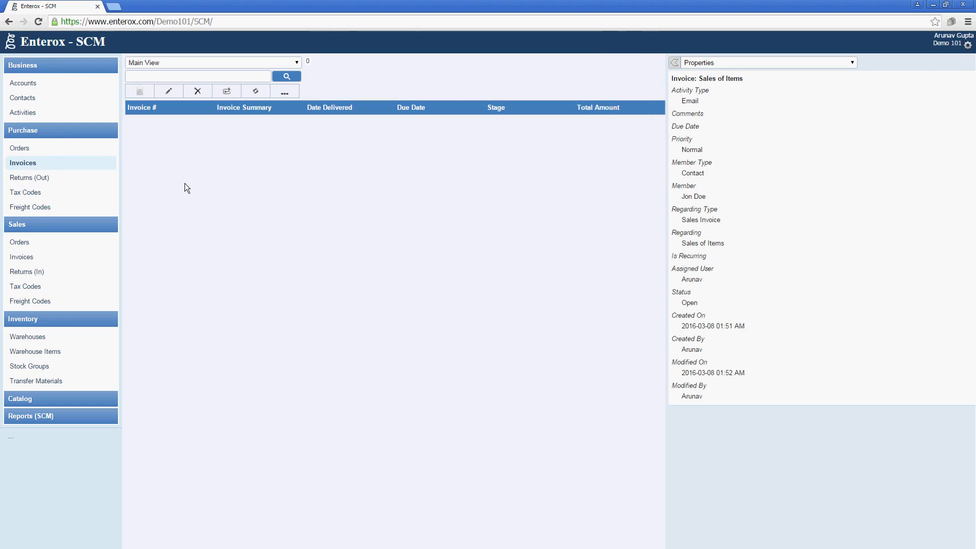
pyautogui.click(42, 184)
pyautogui.click(137, 92)
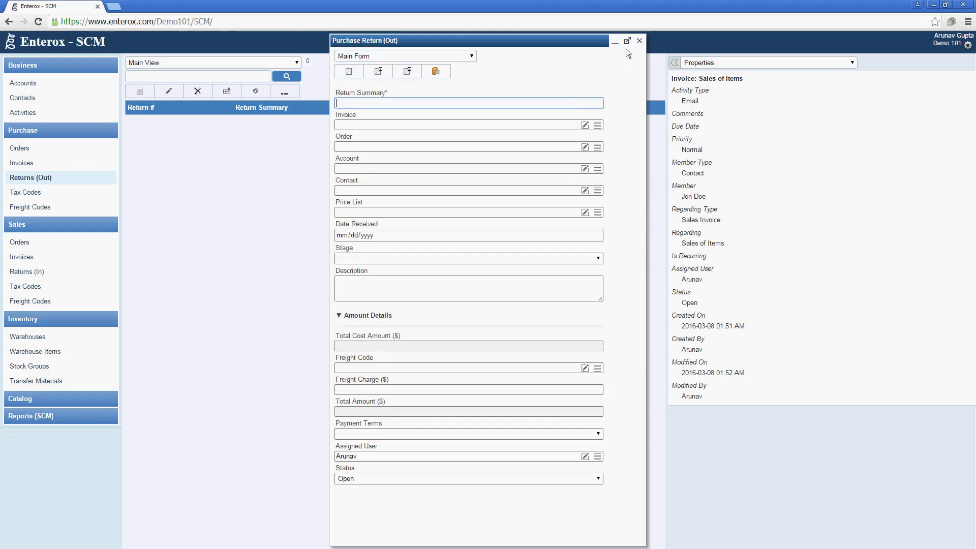
pyautogui.click(639, 41)
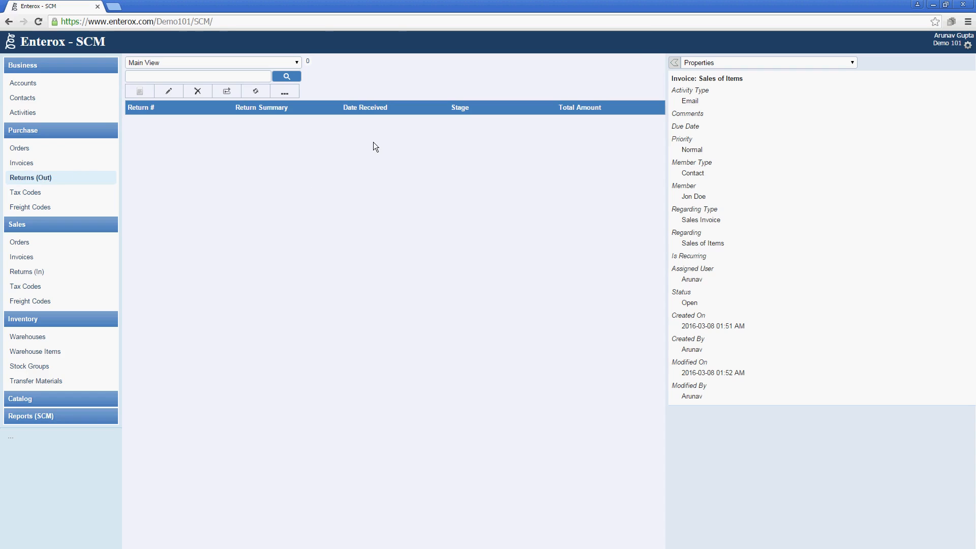